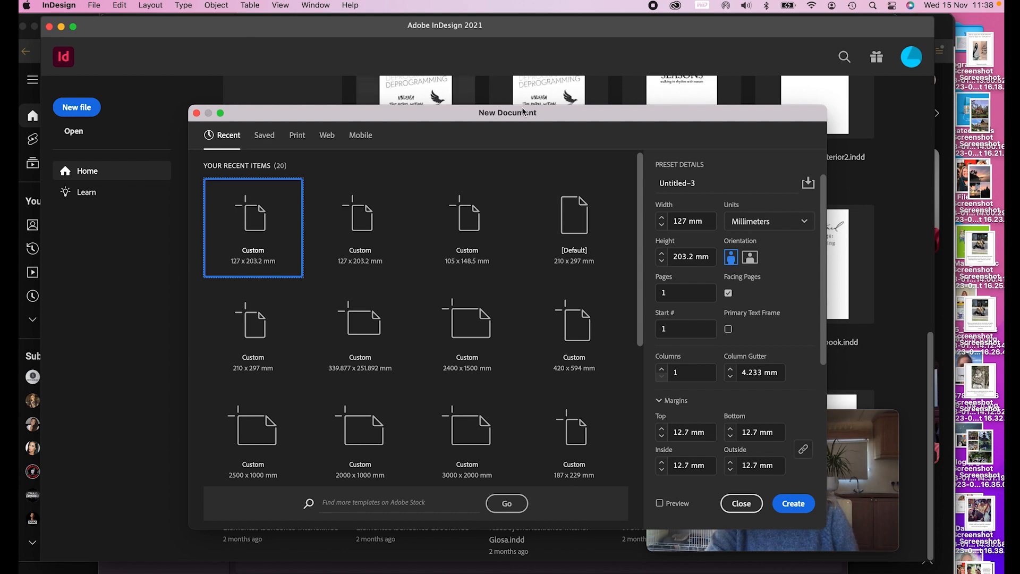
Set the new document's measurement units to inches.
left_click_drag(573, 118, 542, 99)
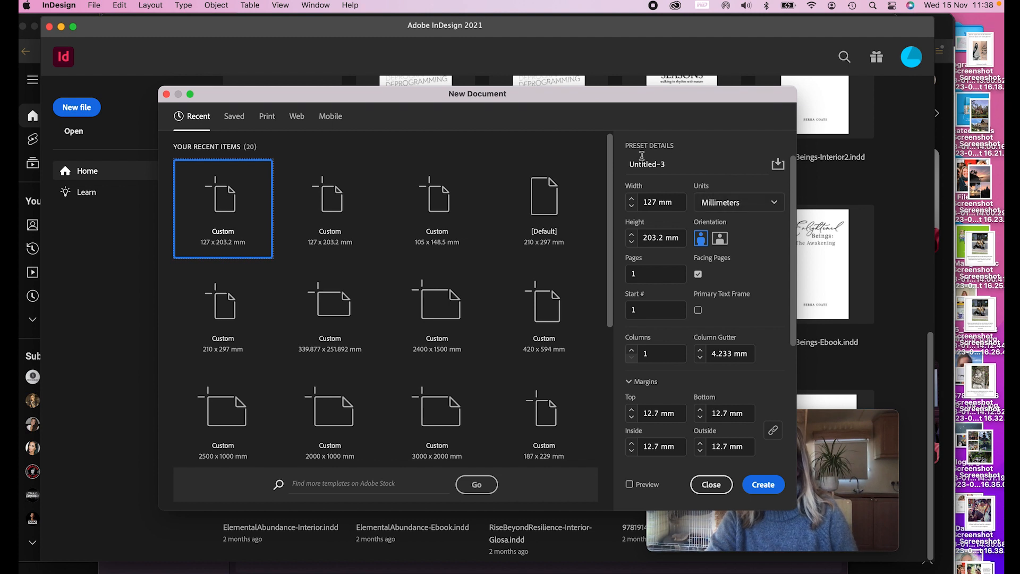
left_click(714, 210)
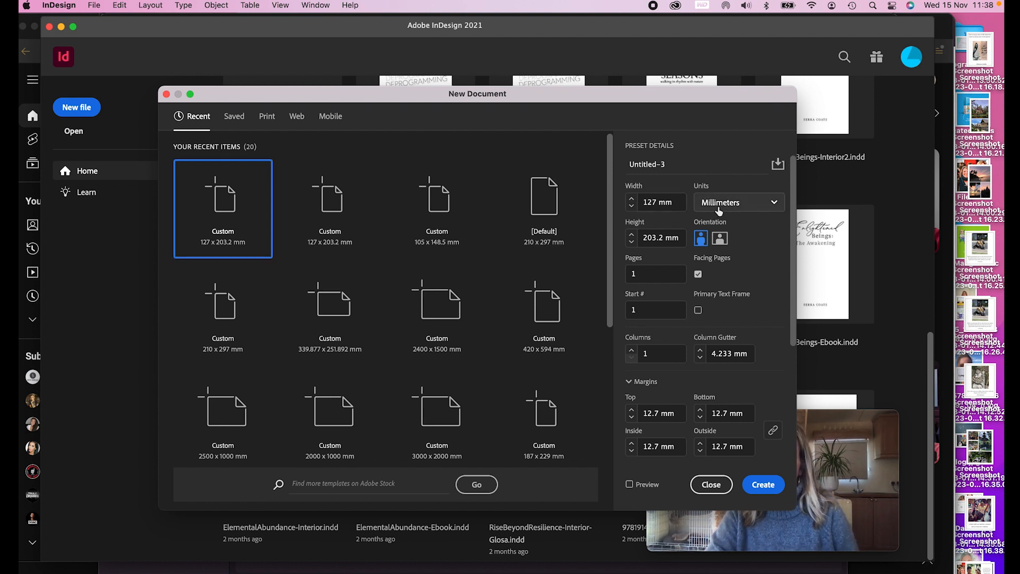
left_click(711, 263)
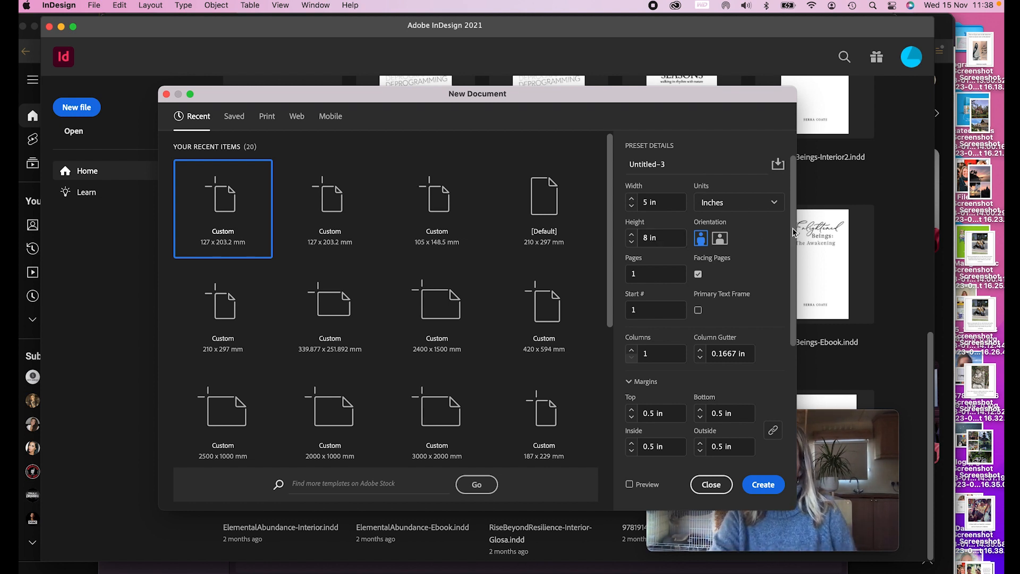
Create the 5 × 8 in portrait document with facing pages, 0.5 in margins and zero bleed and slug.
scroll(792, 234, "down", 2)
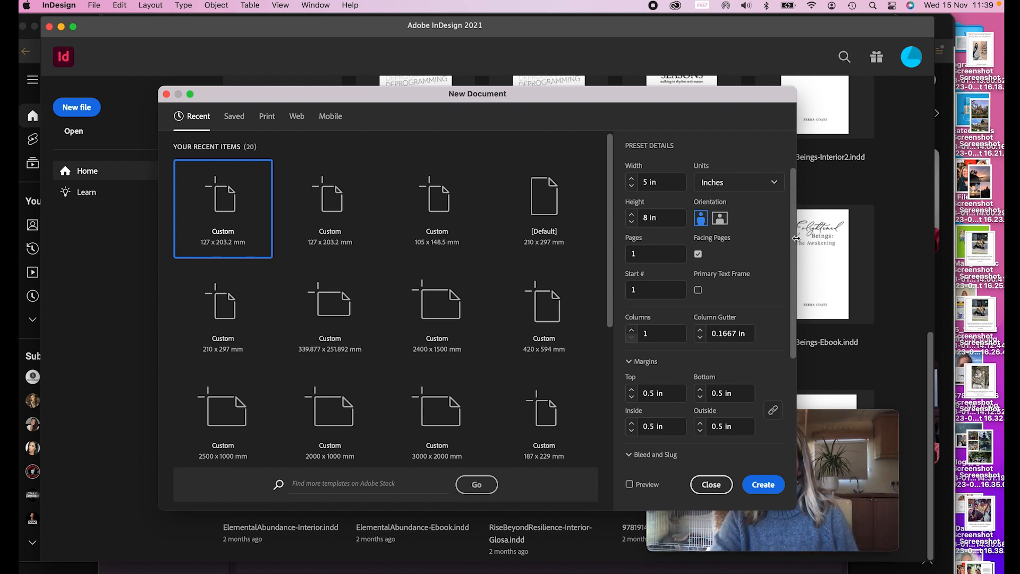
scroll(792, 233, "down", 1)
scroll(793, 234, "down", 3)
scroll(790, 257, "down", 8)
scroll(785, 302, "down", 2)
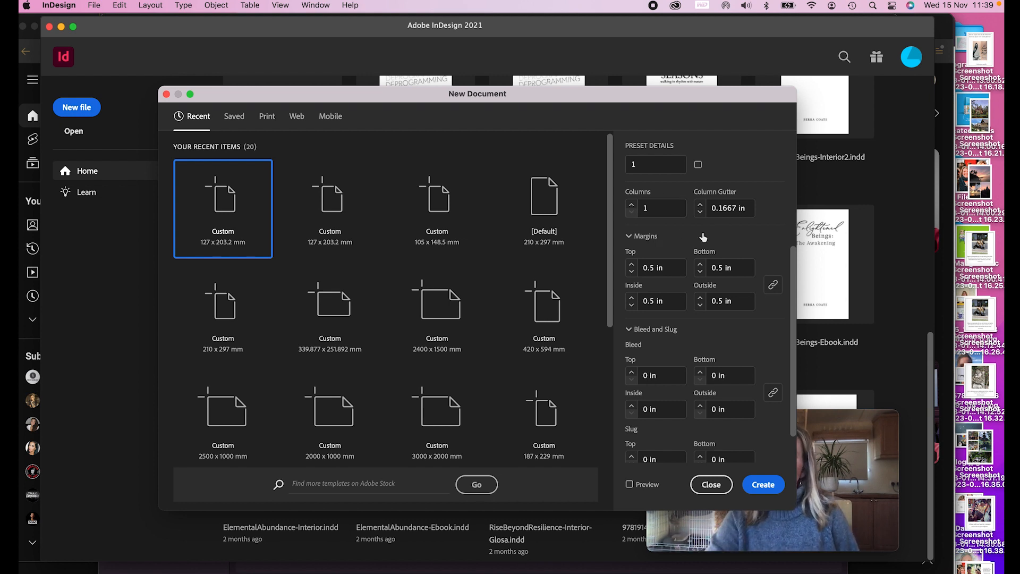
left_click_drag(791, 257, 792, 270)
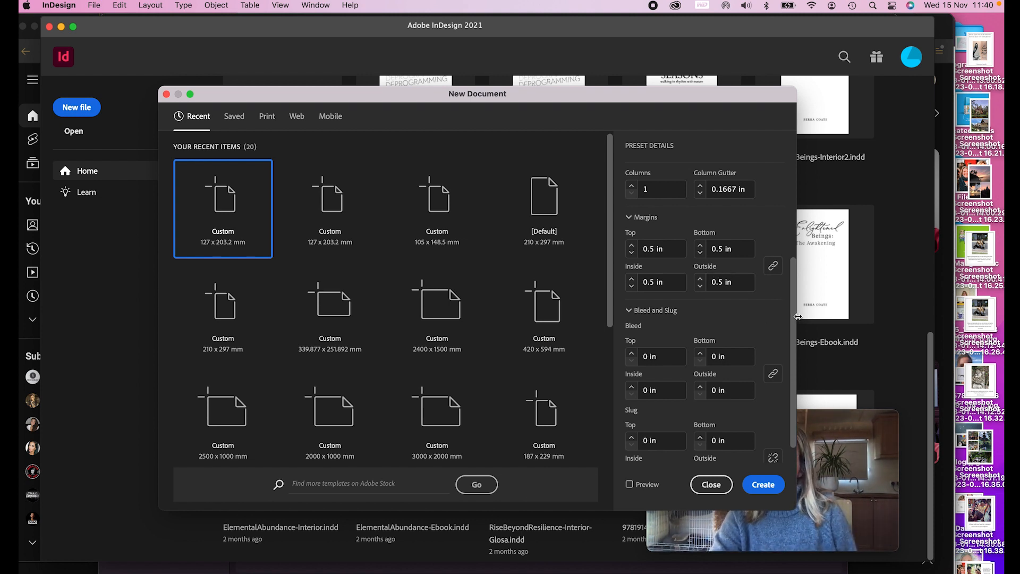
scroll(791, 308, "down", 2)
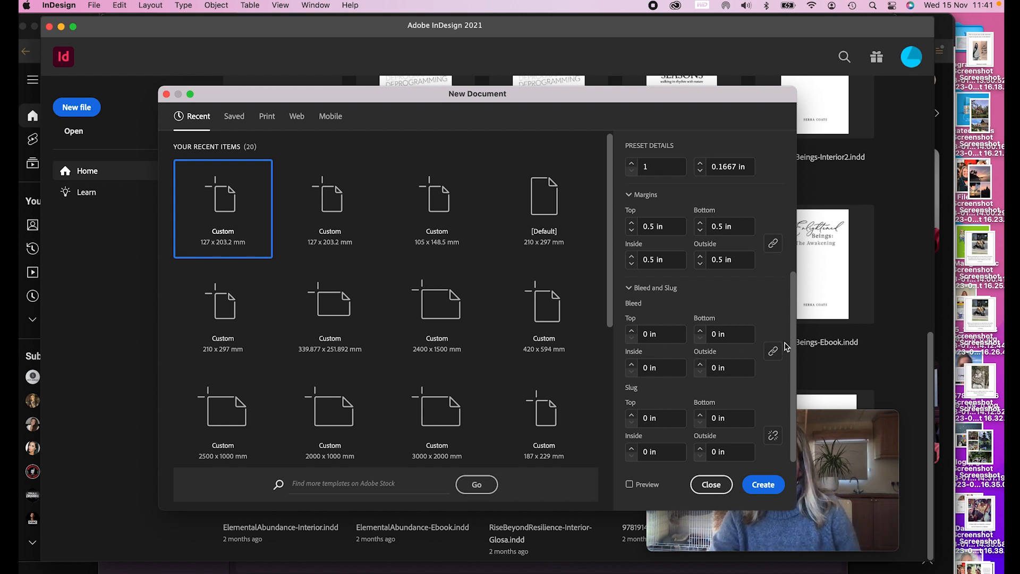
left_click(765, 485)
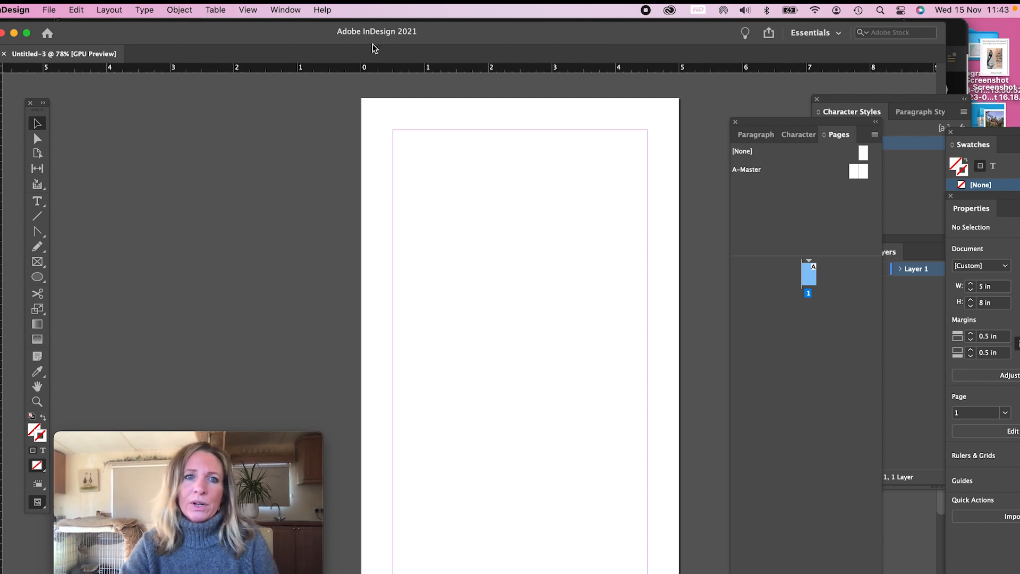
left_click(293, 11)
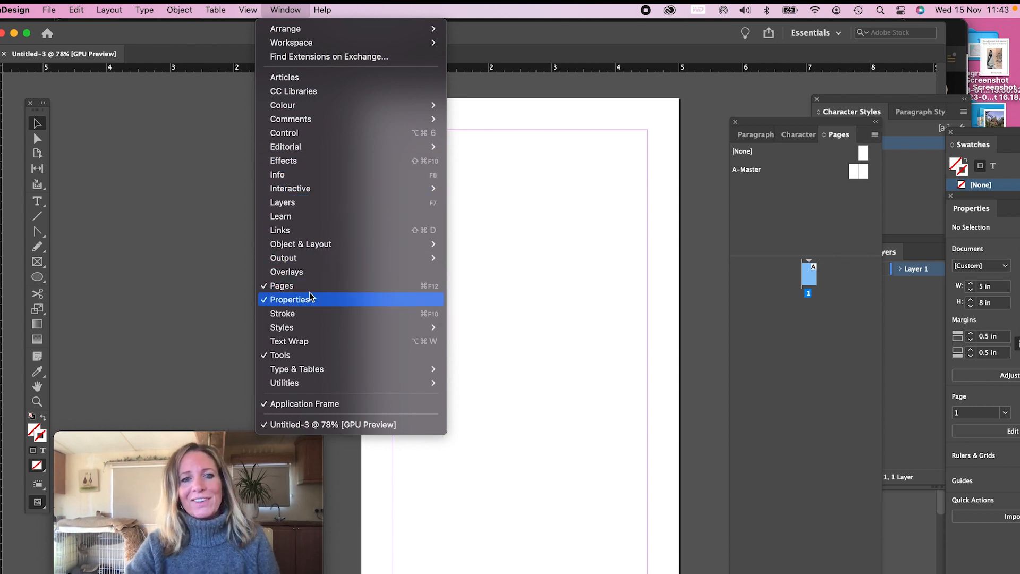
left_click(832, 136)
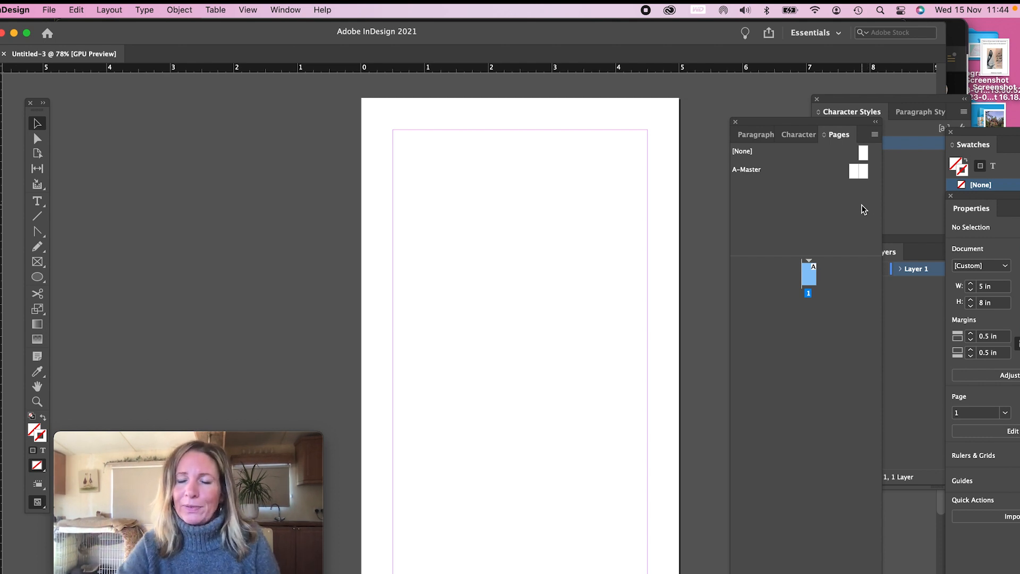
left_click(875, 135)
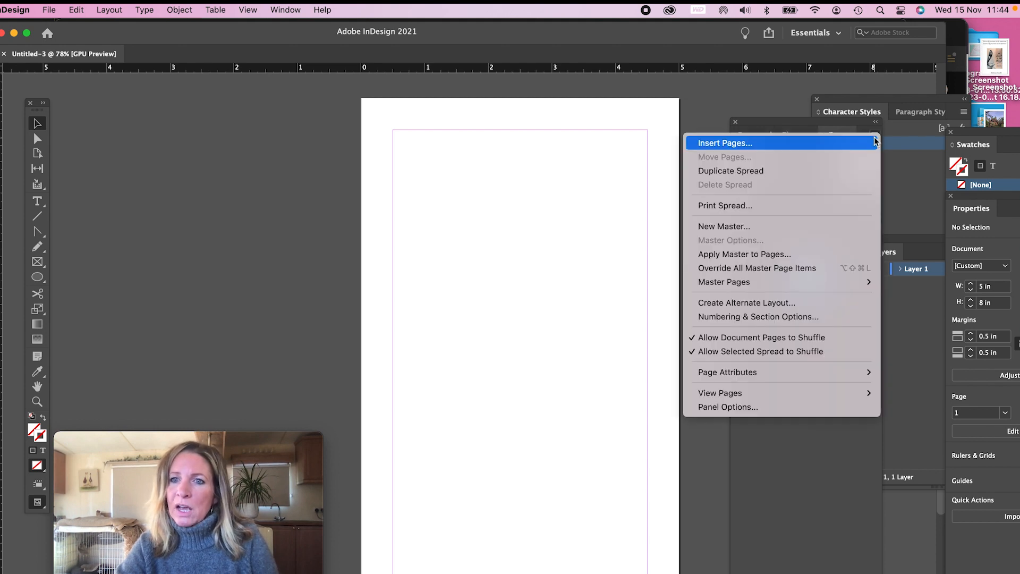
left_click(851, 480)
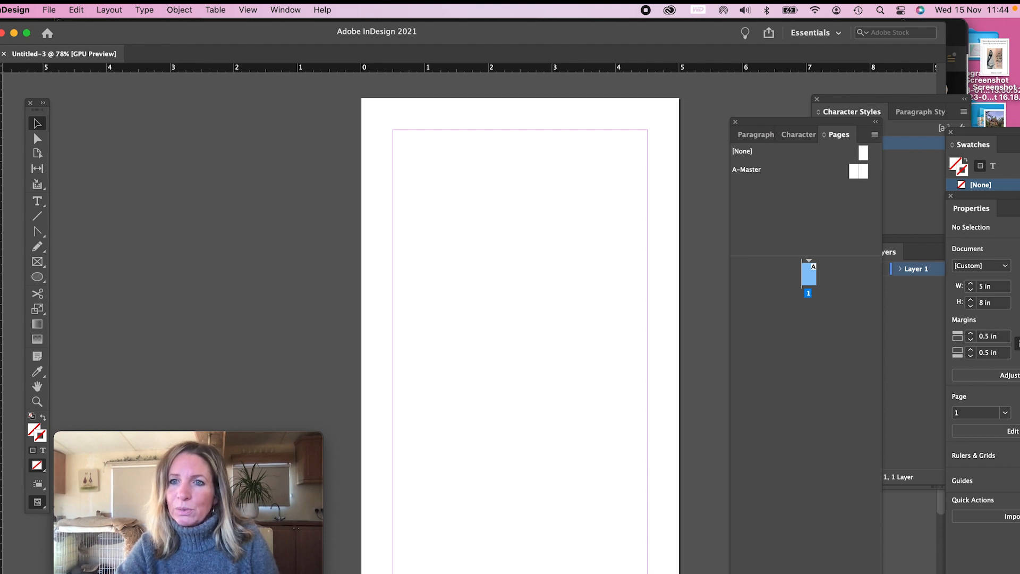
Insert four pages after page 1, based on A-Master.
left_click(875, 136)
left_click(842, 142)
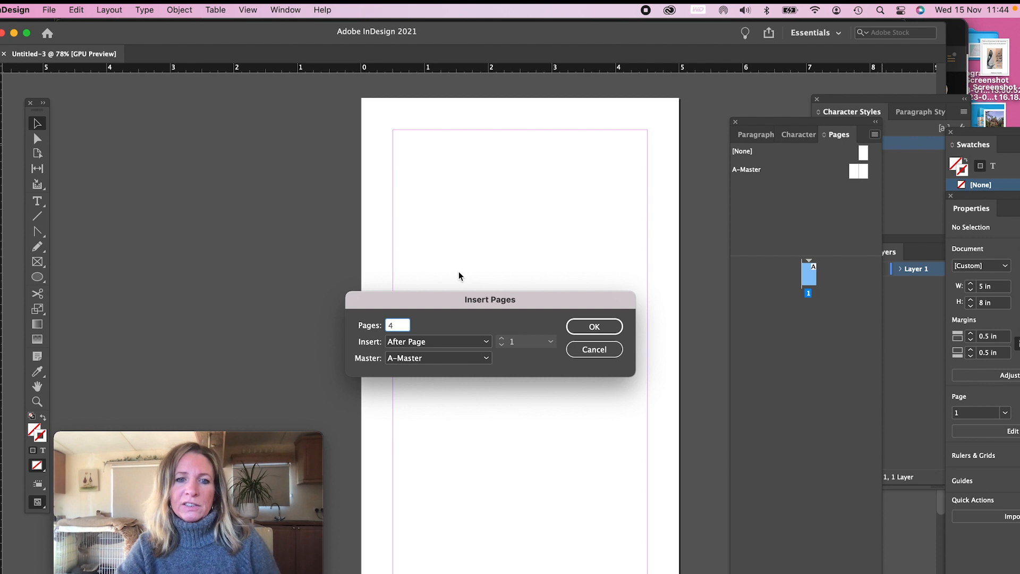
left_click(416, 347)
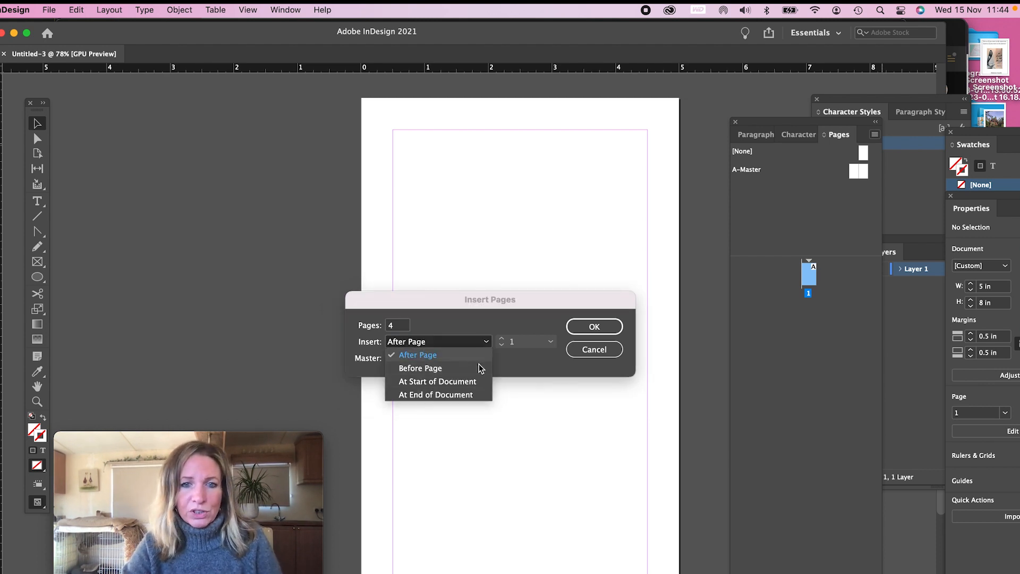
left_click(508, 373)
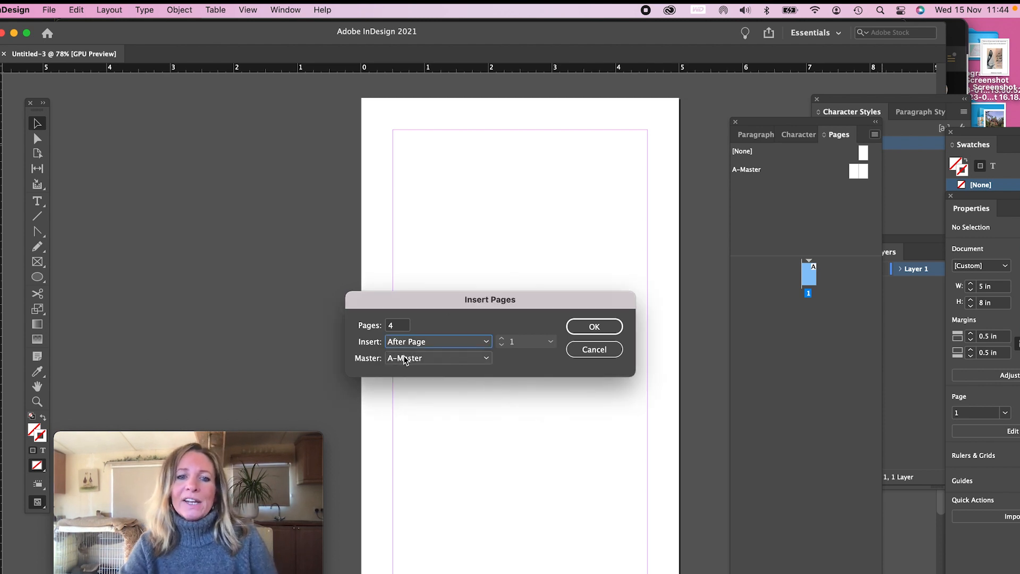
left_click(474, 362)
left_click(474, 362)
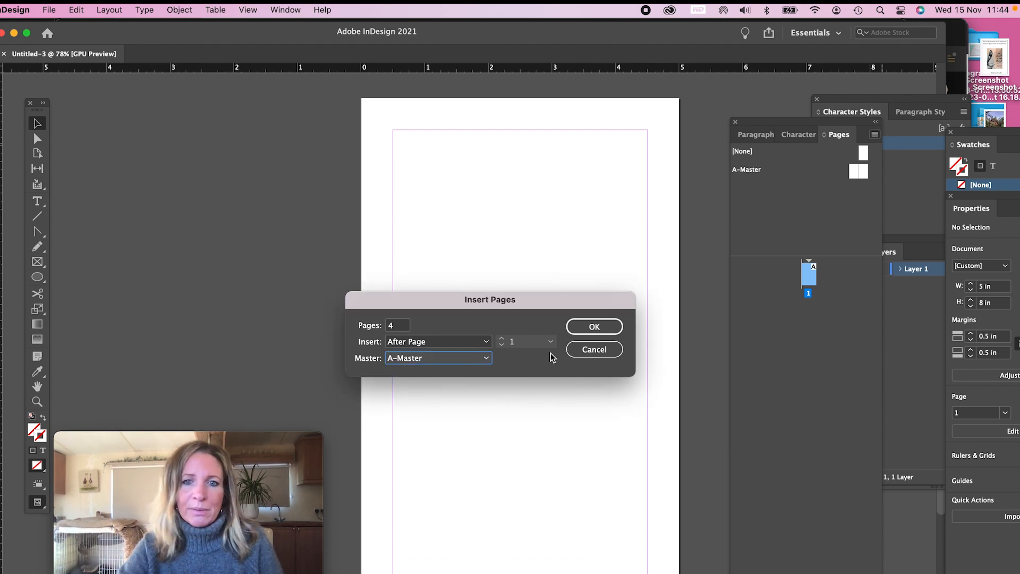
left_click(590, 326)
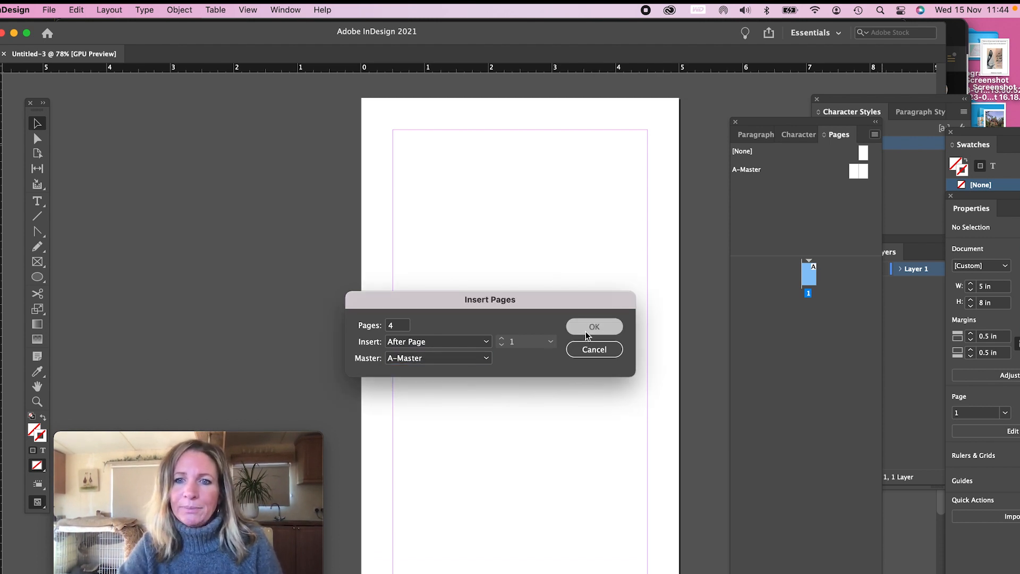
Move the Pages panel aside so that it clears the right-hand page of the spread.
scroll(581, 282, "up", 15)
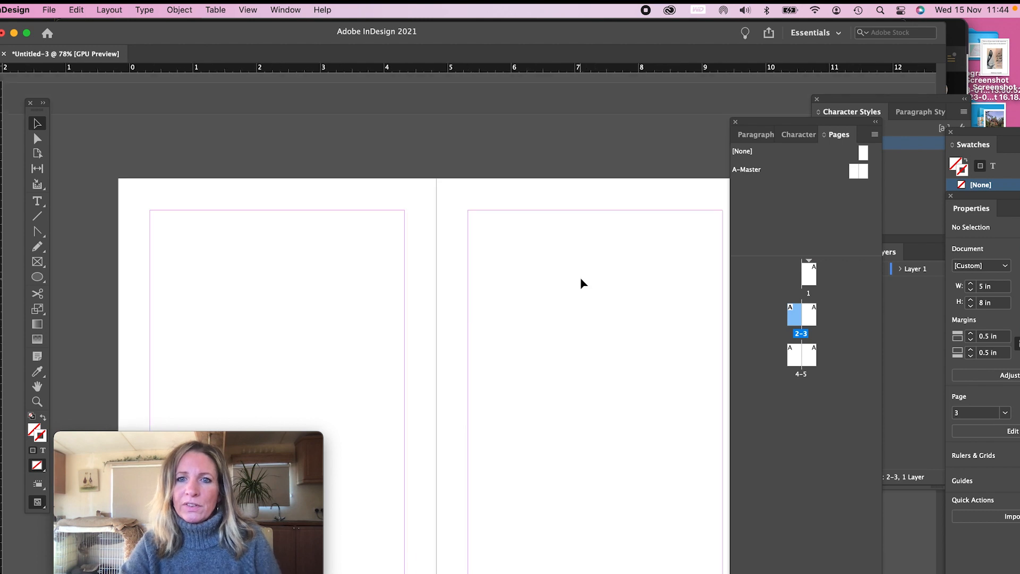
scroll(581, 282, "down", 8)
scroll(581, 282, "down", 8)
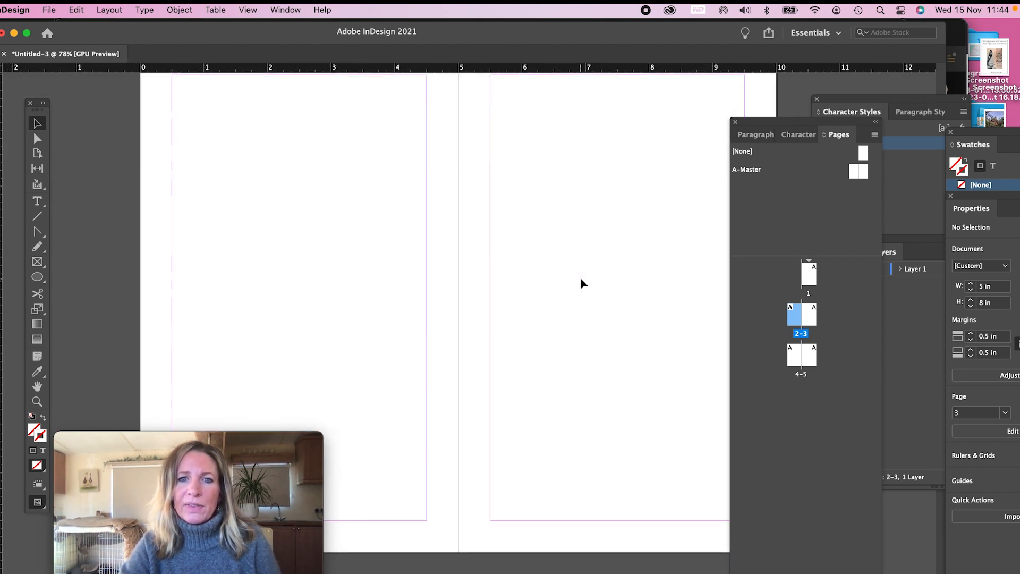
scroll(581, 283, "down", 2)
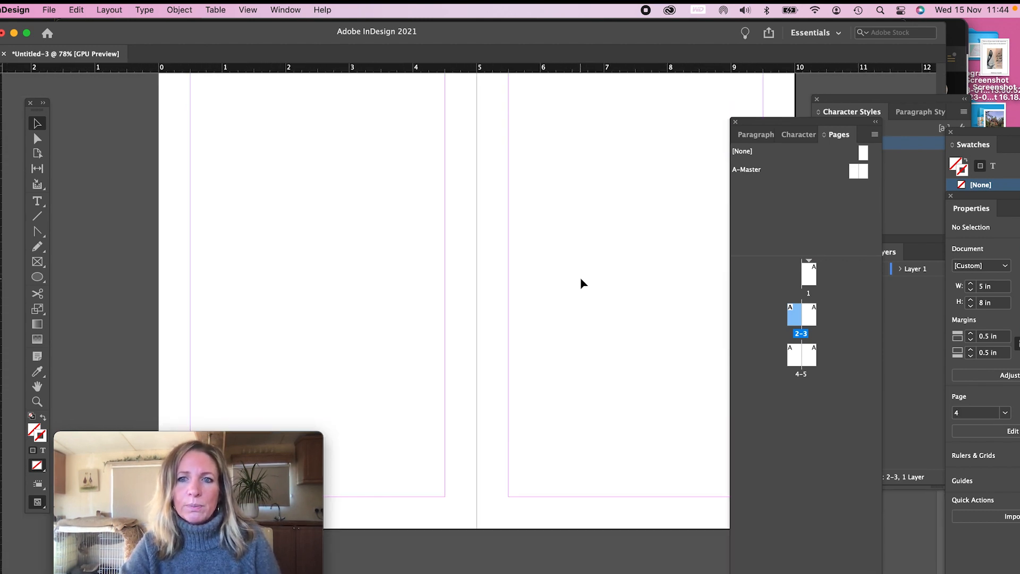
left_click_drag(750, 123, 830, 154)
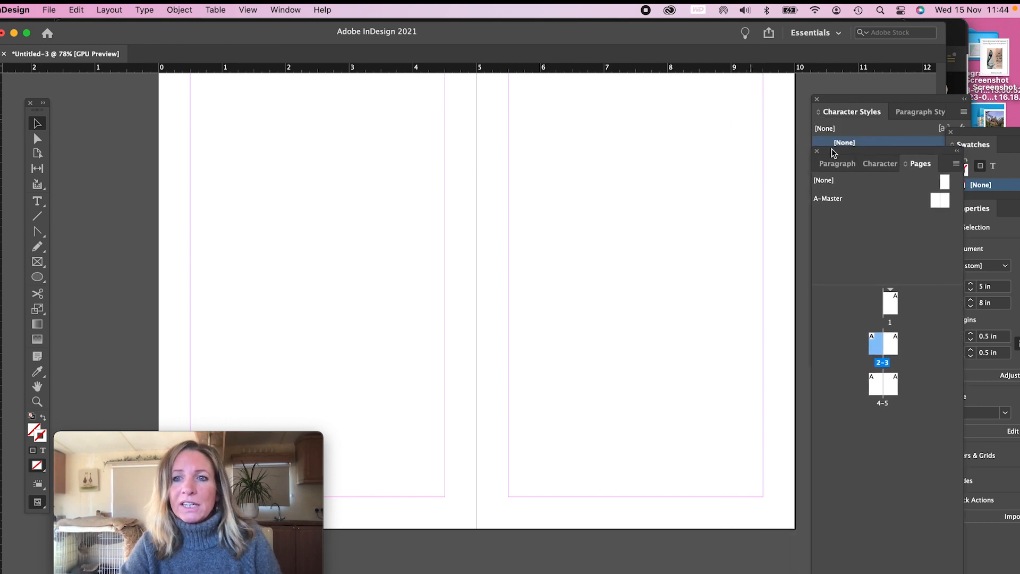
Look through the document to compare the single first page with the facing-page spreads.
scroll(667, 164, "down", 5)
scroll(667, 164, "up", 7)
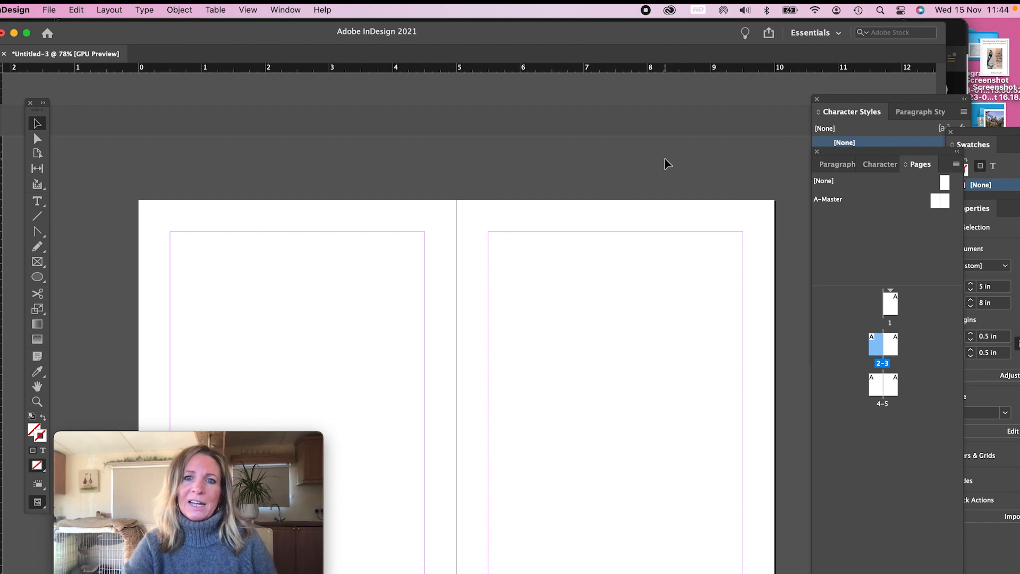
scroll(667, 164, "up", 9)
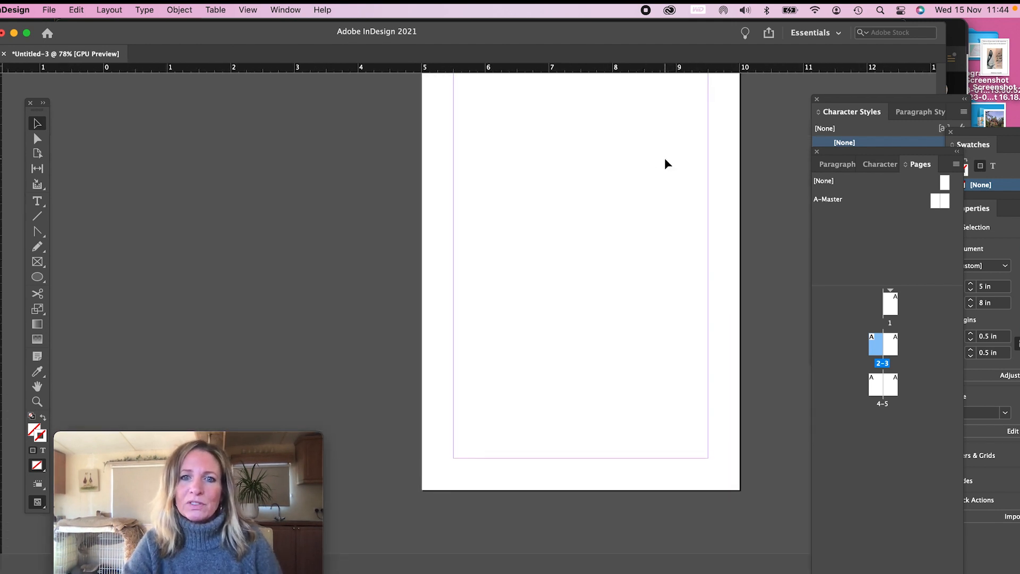
scroll(667, 163, "up", 2)
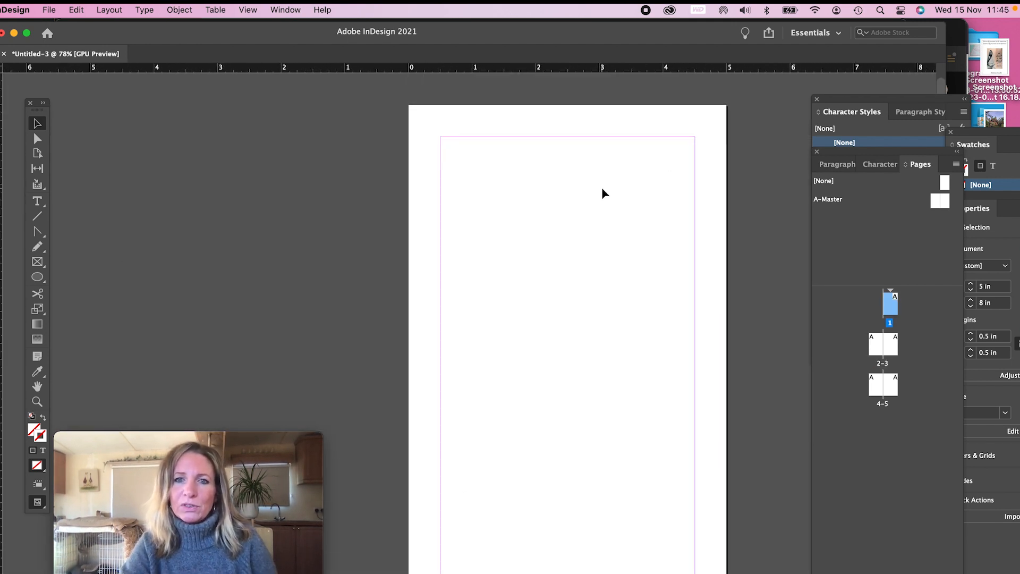
scroll(604, 192, "down", 11)
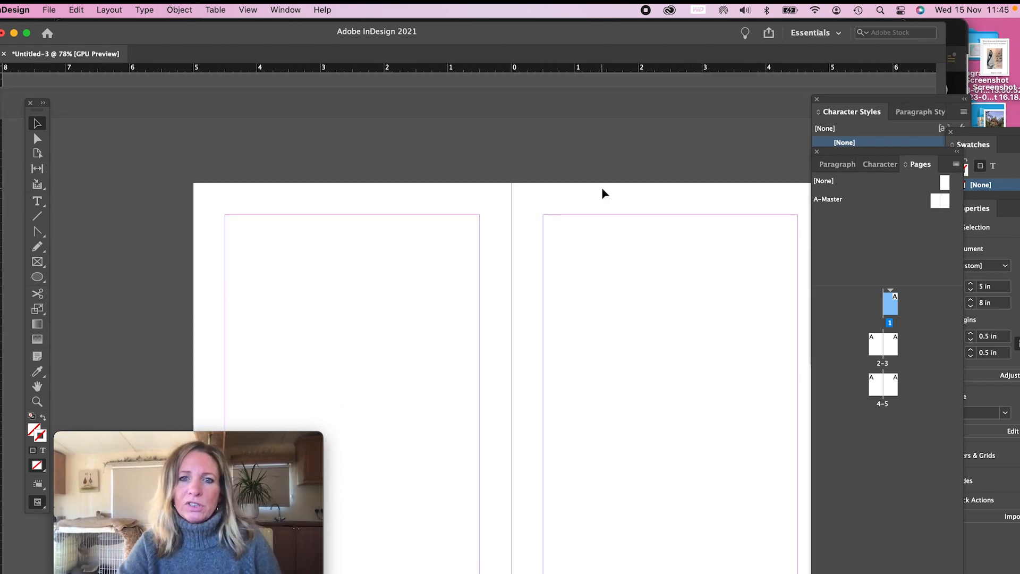
scroll(604, 193, "down", 10)
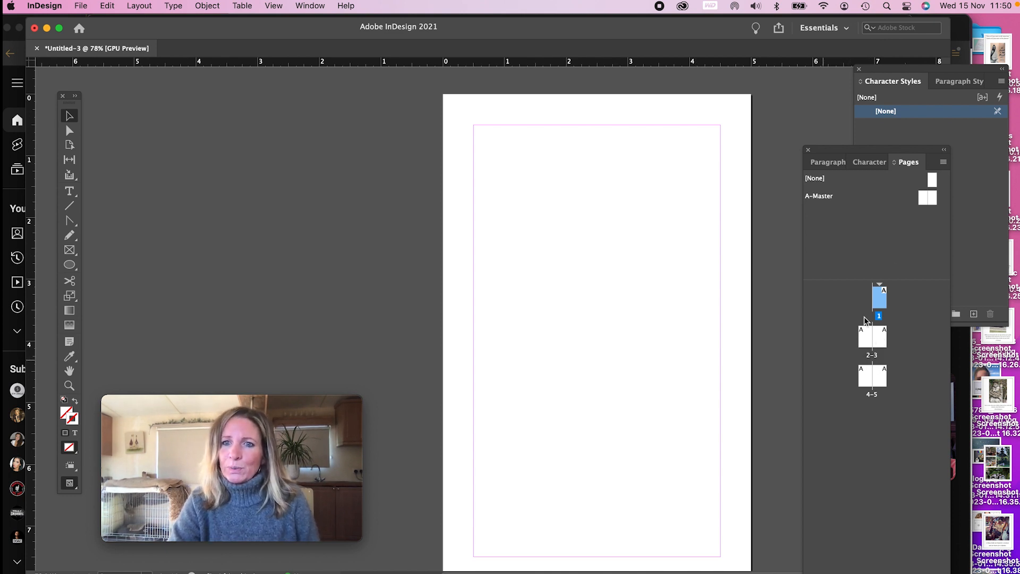
Open the A-Master spread for editing.
left_click(897, 250)
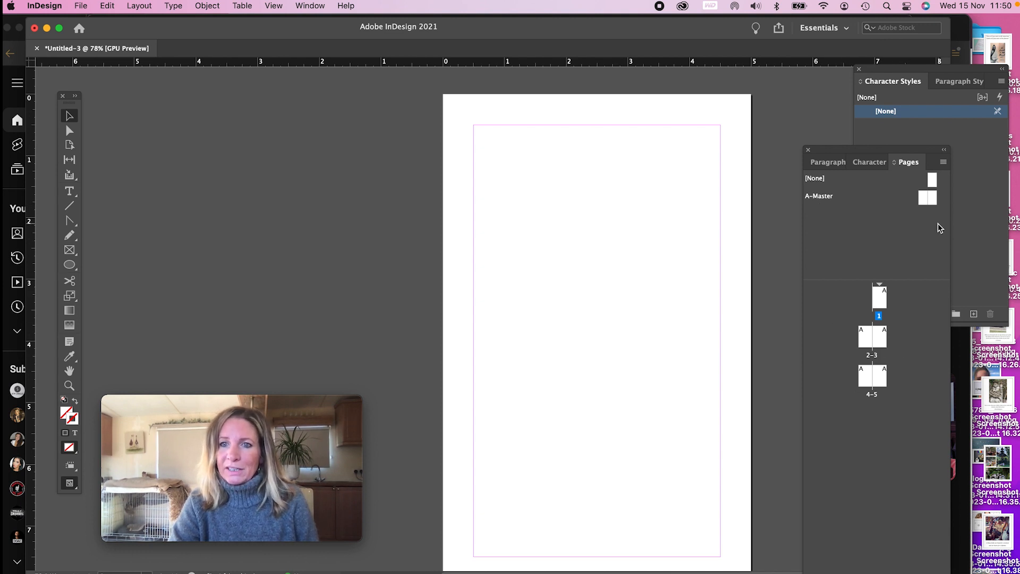
left_click(921, 198)
double_click(921, 198)
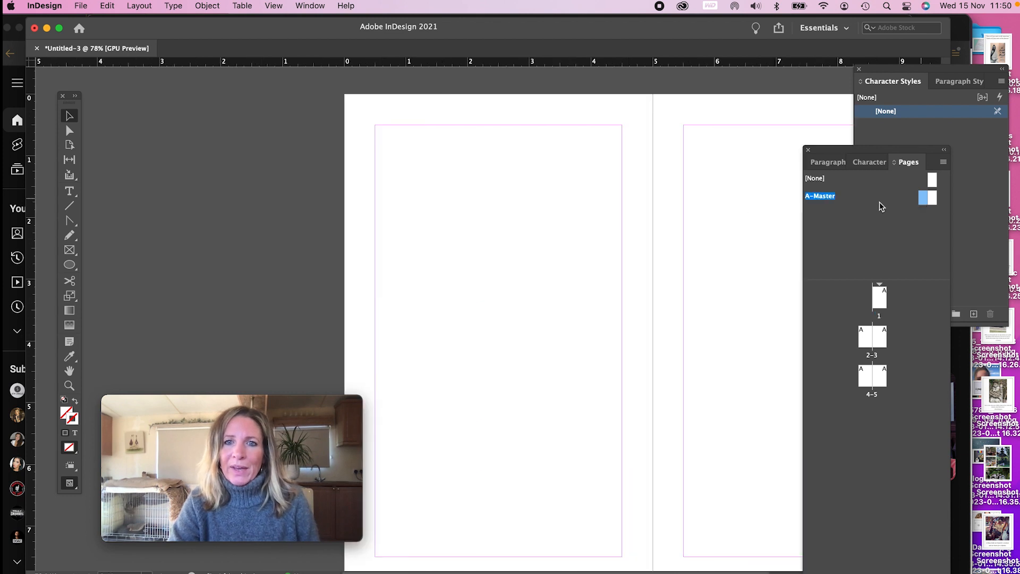
scroll(739, 211, "right", 5)
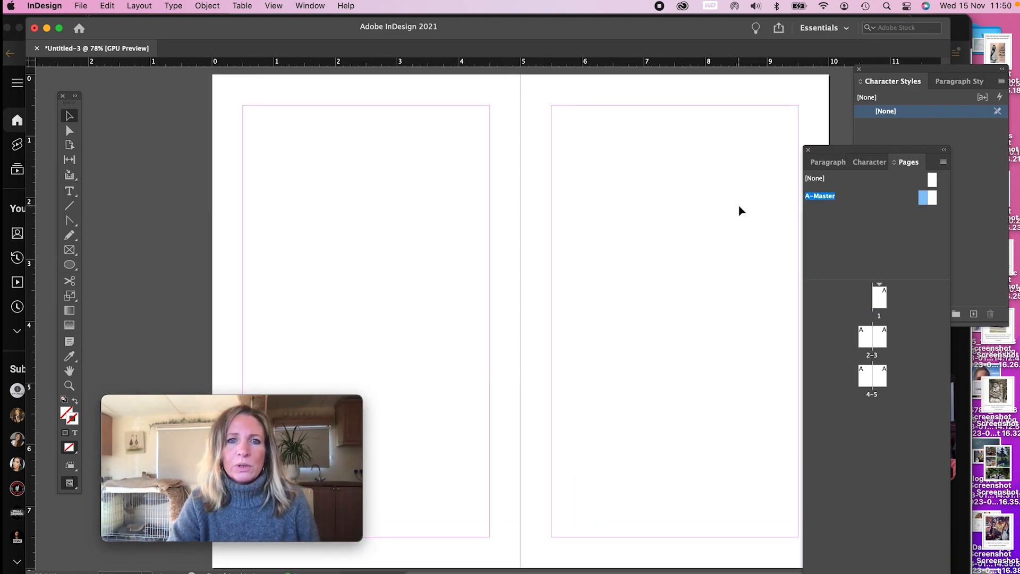
scroll(739, 211, "down", 1)
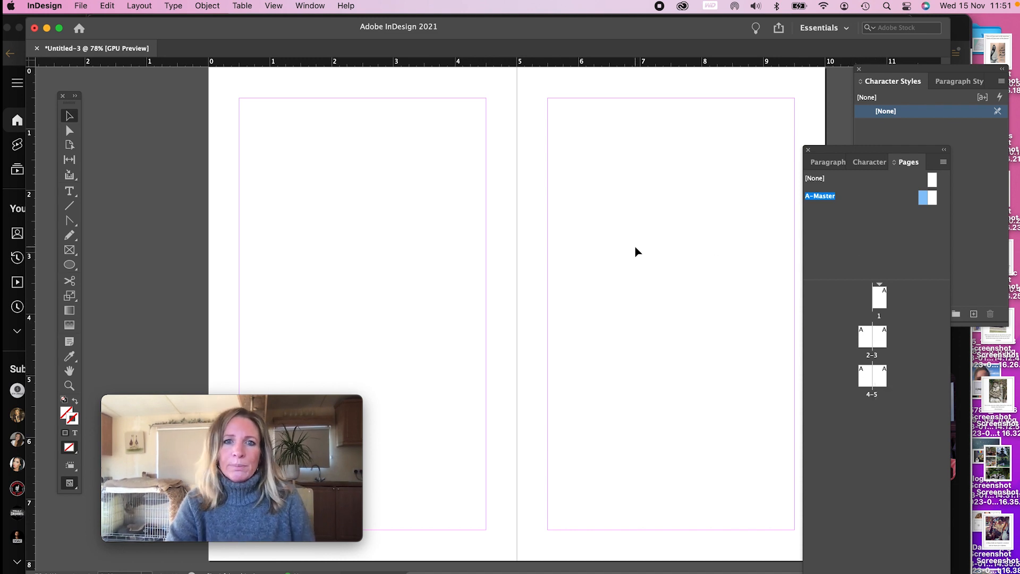
scroll(635, 246, "left", 2)
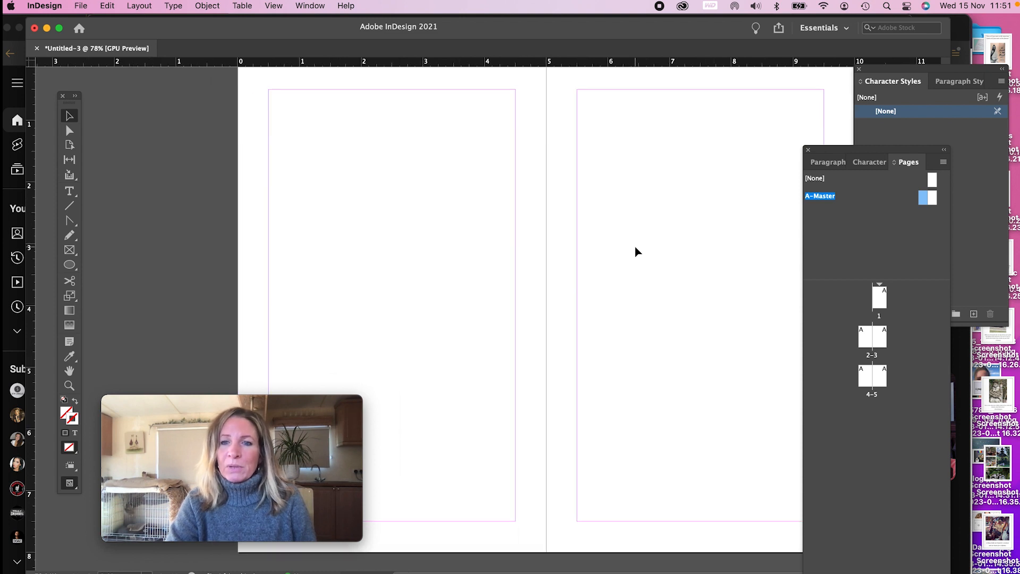
scroll(635, 247, "right", 2)
scroll(636, 247, "up", 1)
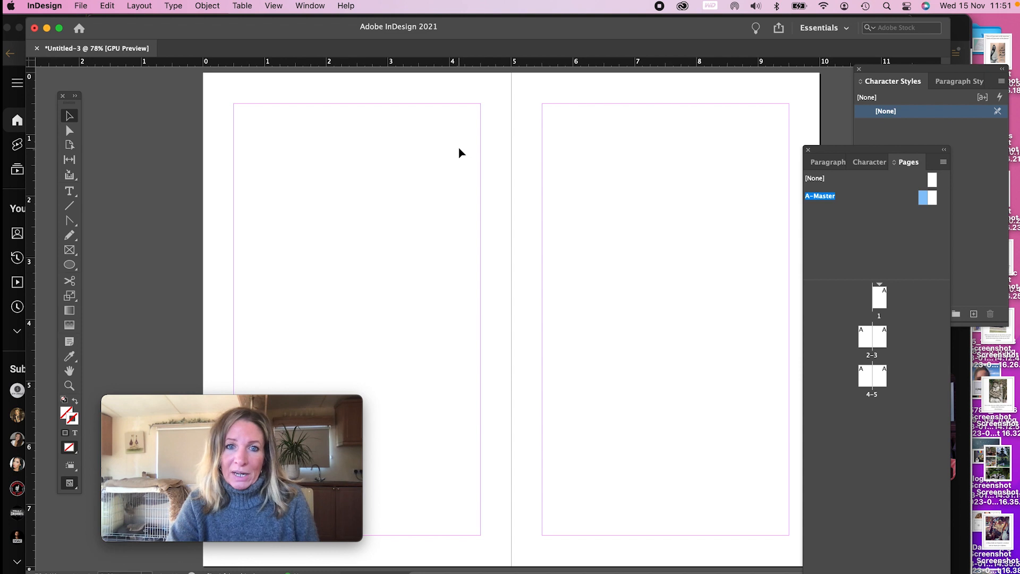
mouse_move(254, 402)
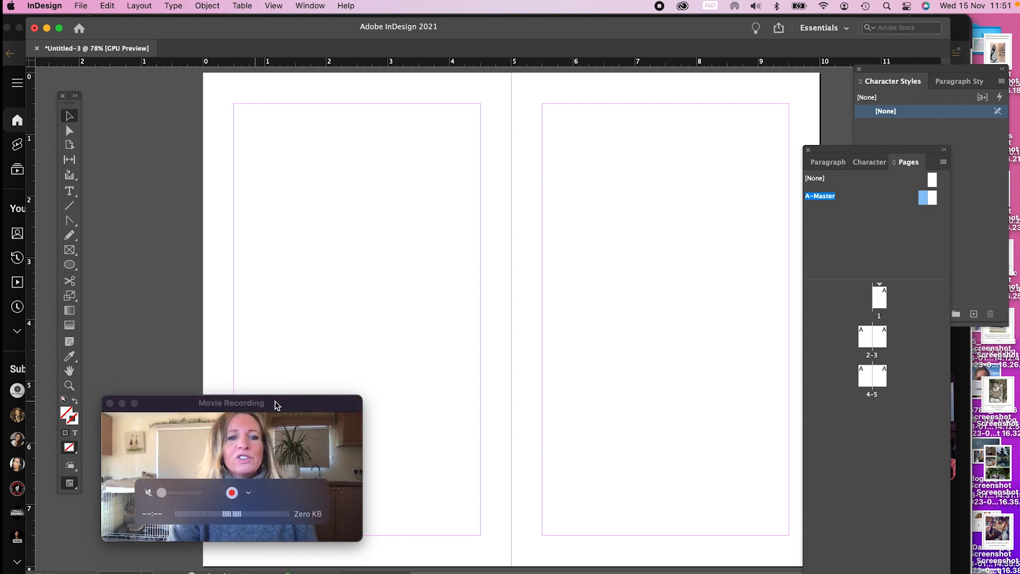
left_click_drag(288, 402, 285, 214)
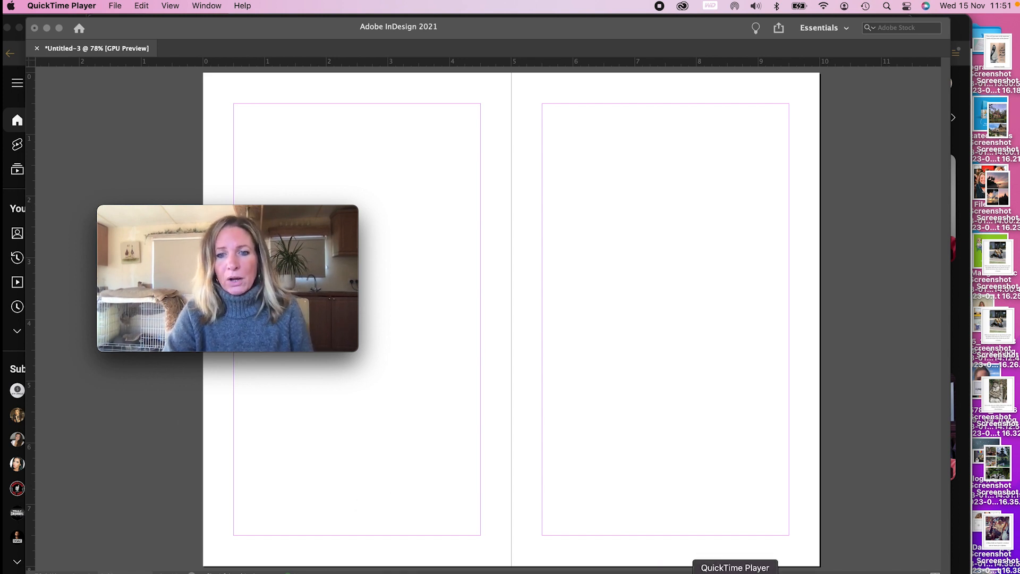
left_click(587, 571)
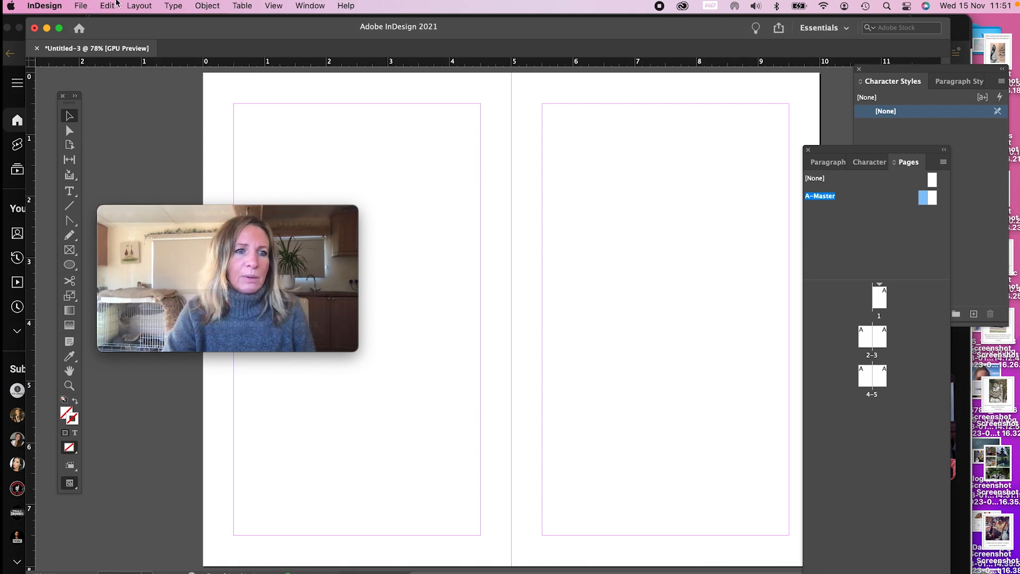
Draw a text frame about 4 in wide below the left master page's bottom margin and insert a Current Page Number marker.
left_click(71, 194)
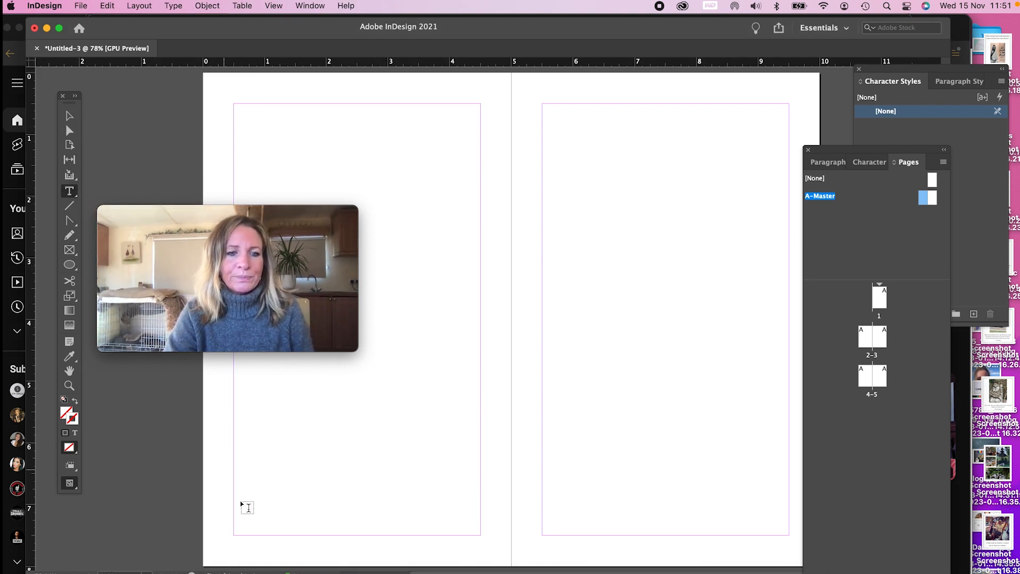
left_click_drag(237, 539, 480, 553)
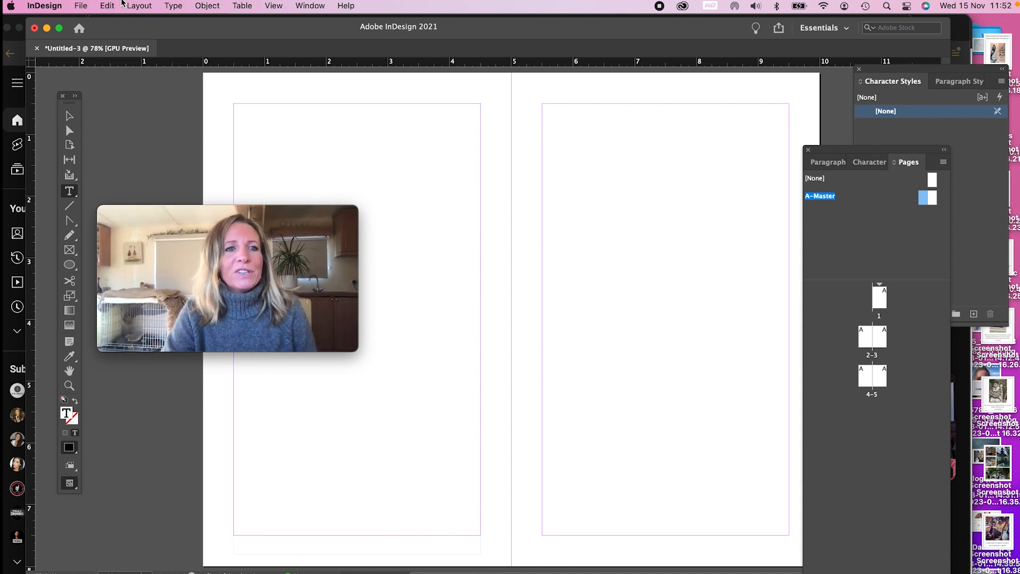
left_click(171, 7)
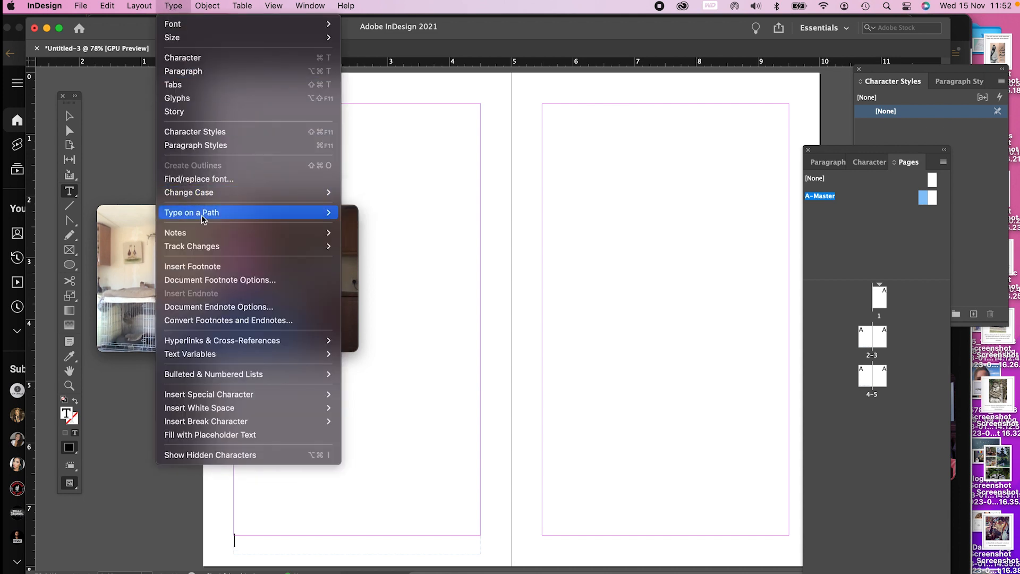
mouse_move(202, 393)
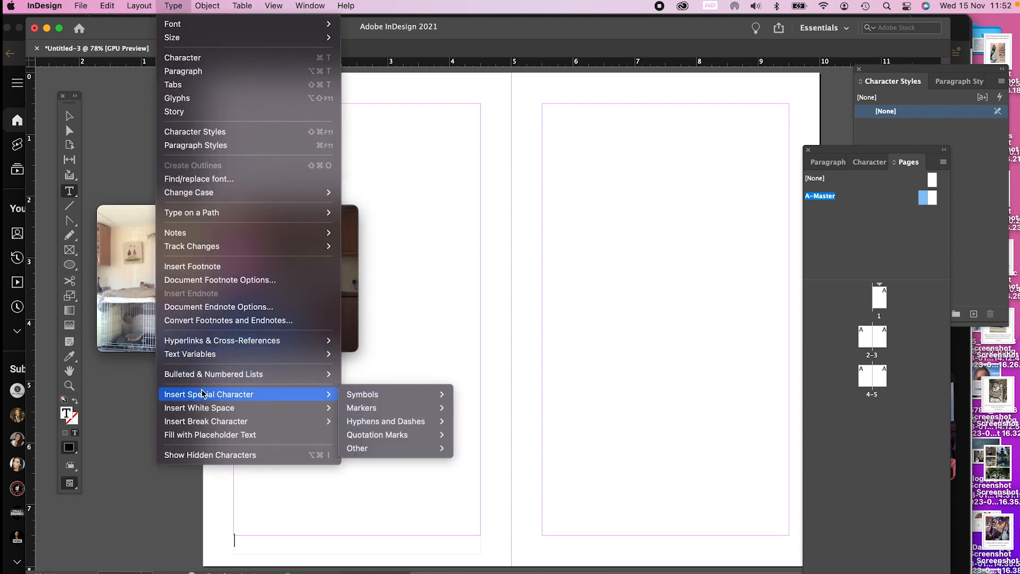
mouse_move(366, 398)
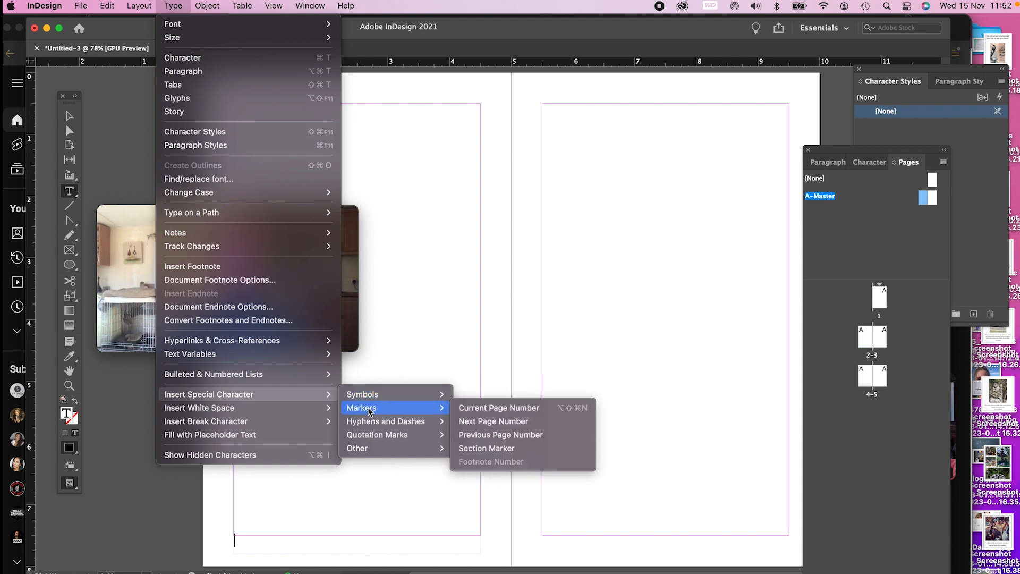
left_click(487, 408)
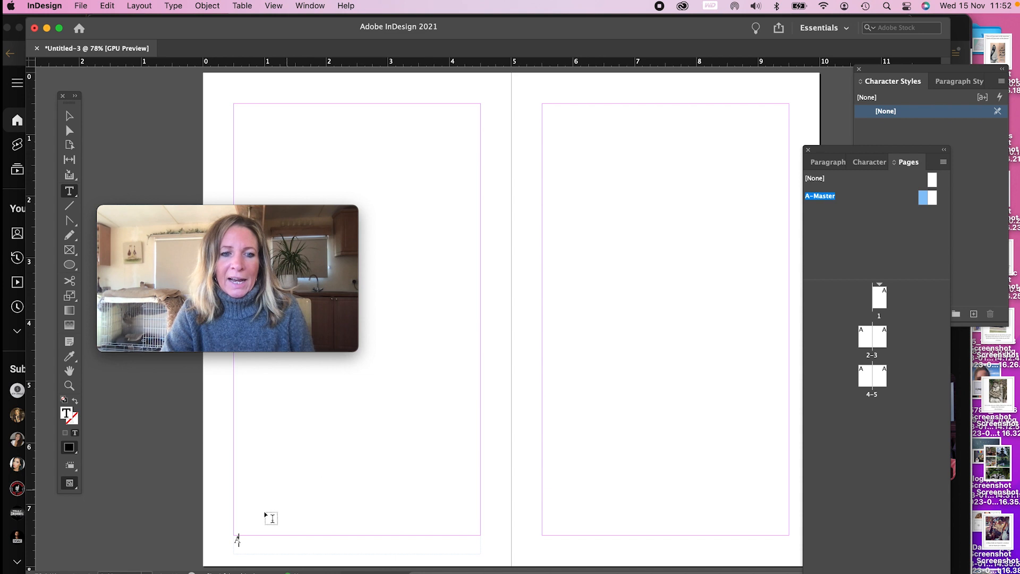
Format the page number marker in Raleway (TT) Regular at 9 pt and centre it in its frame.
double_click(237, 539)
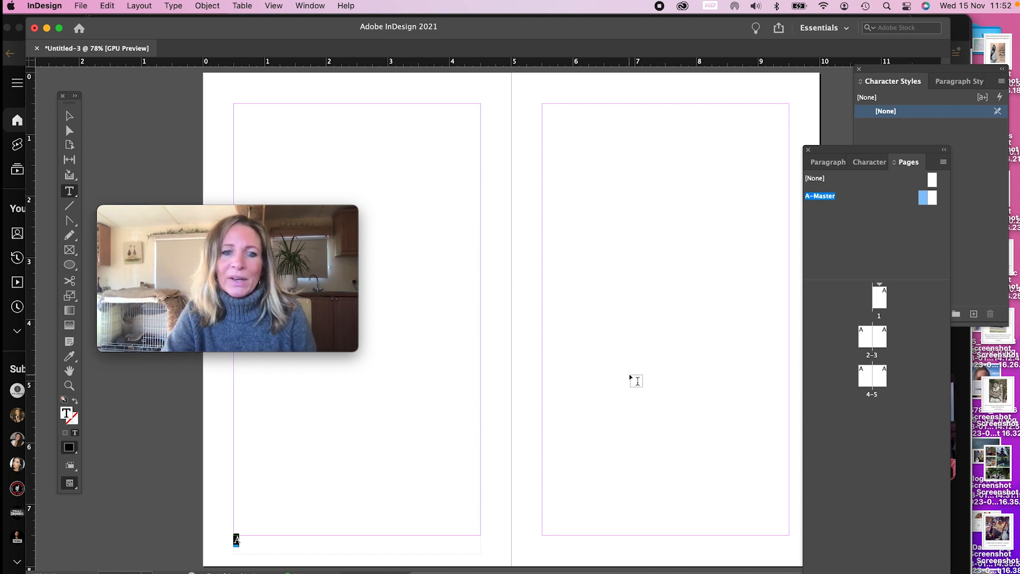
mouse_move(237, 538)
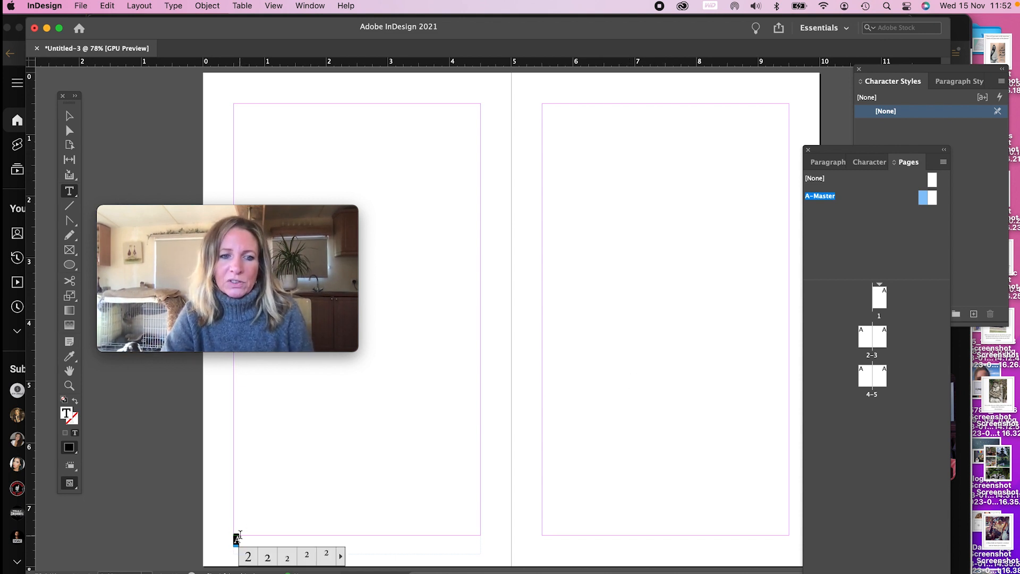
left_click(869, 164)
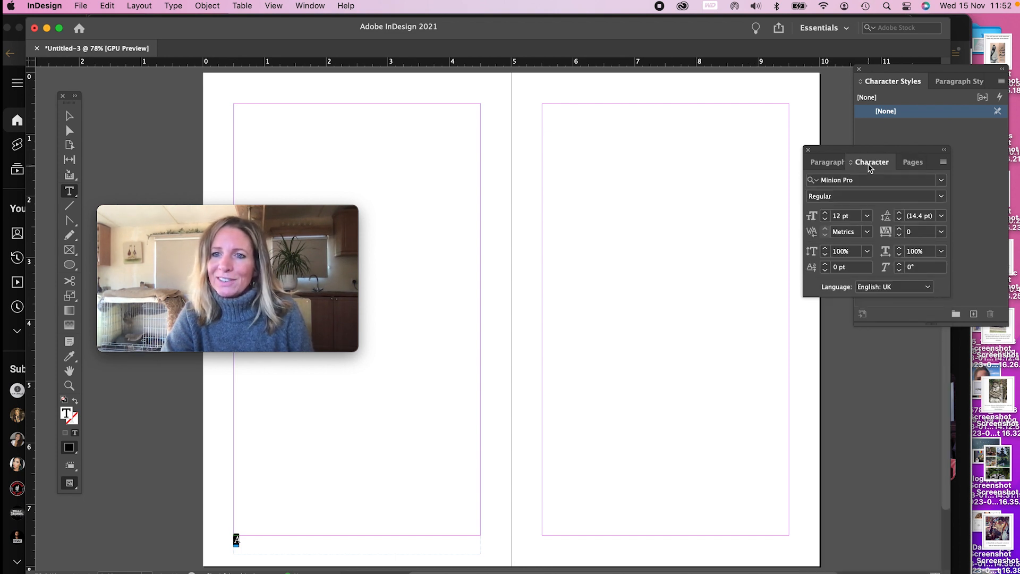
left_click(941, 181)
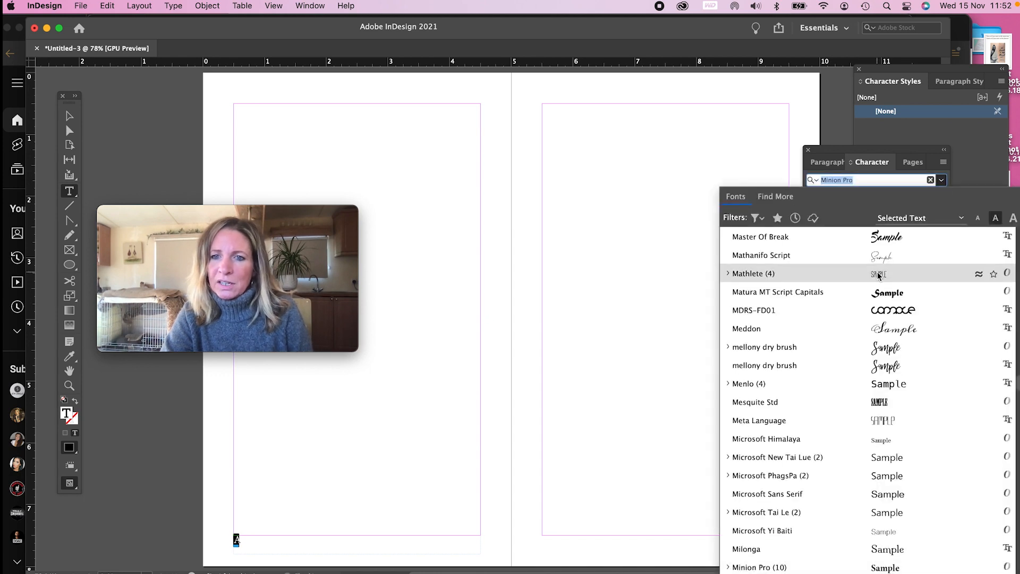
scroll(877, 275, "up", 20)
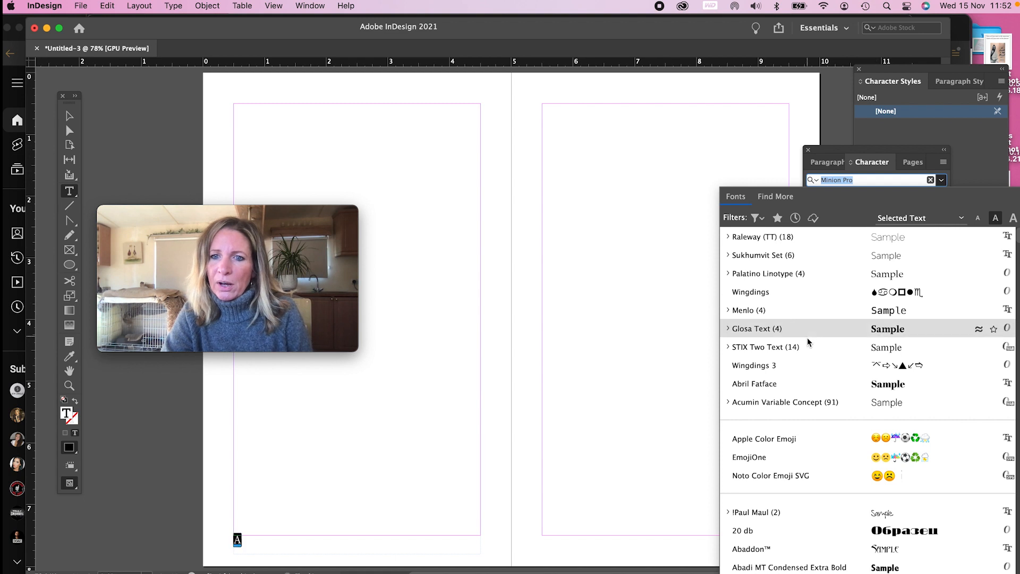
left_click(788, 242)
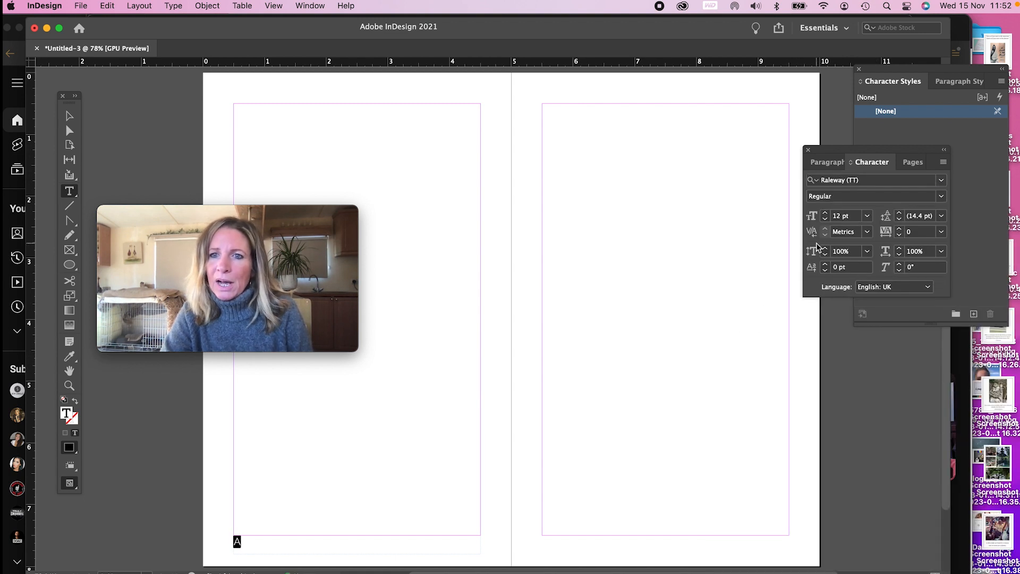
left_click(825, 222)
left_click(825, 222)
left_click(824, 222)
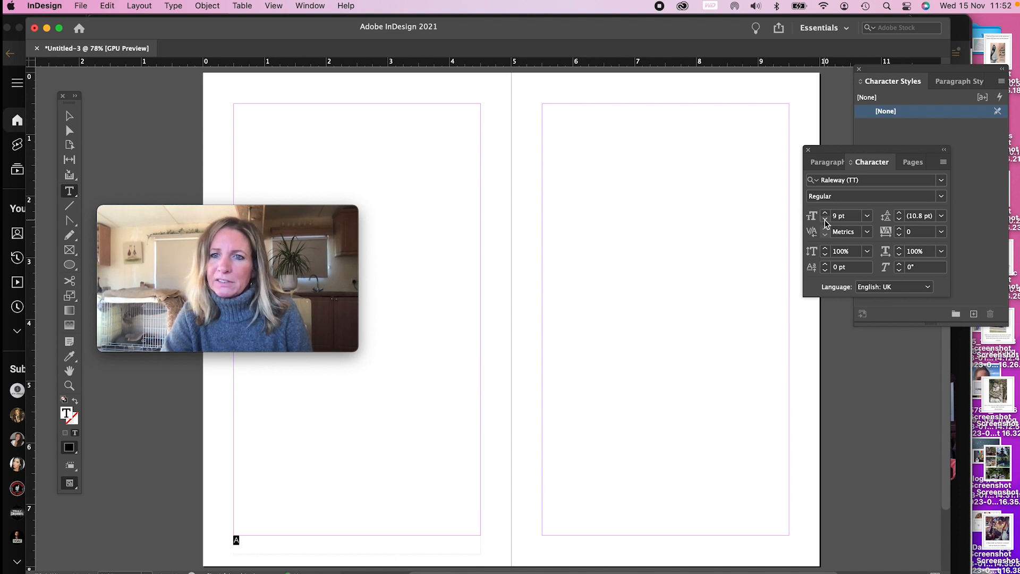
left_click(831, 163)
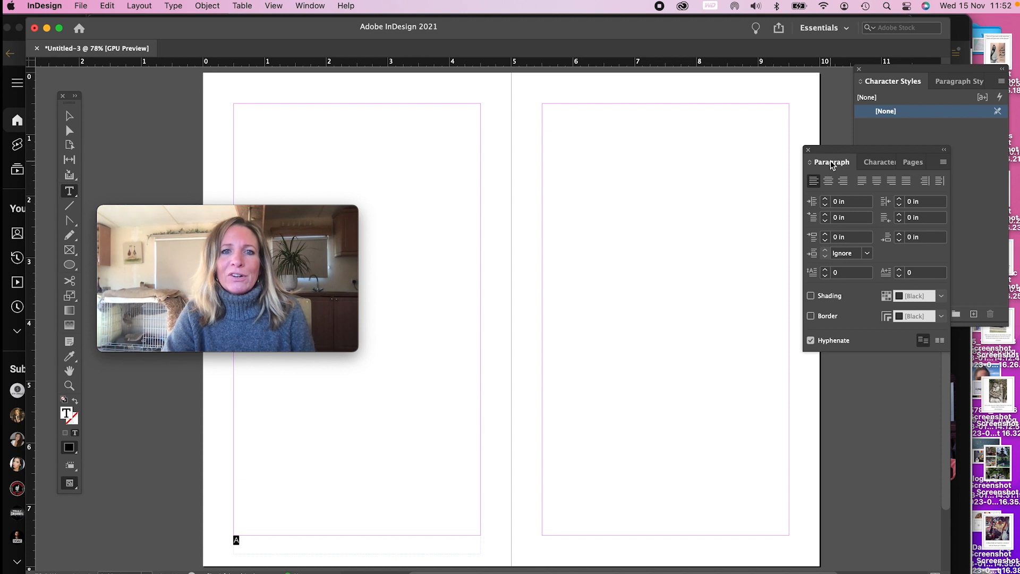
left_click(828, 181)
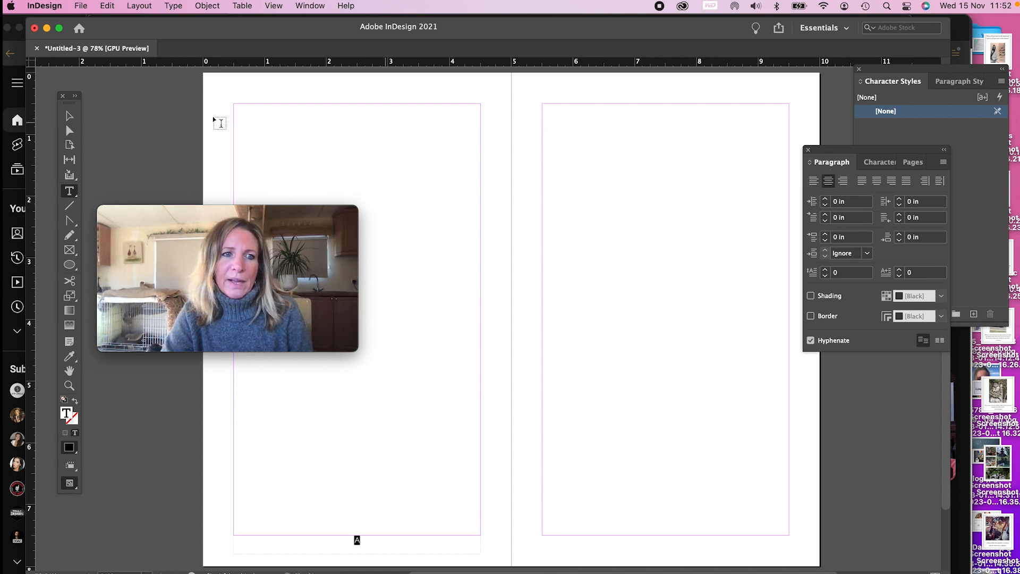
Nudge the page number frame down so that it sits clear of the left master page's bottom margin.
left_click(69, 116)
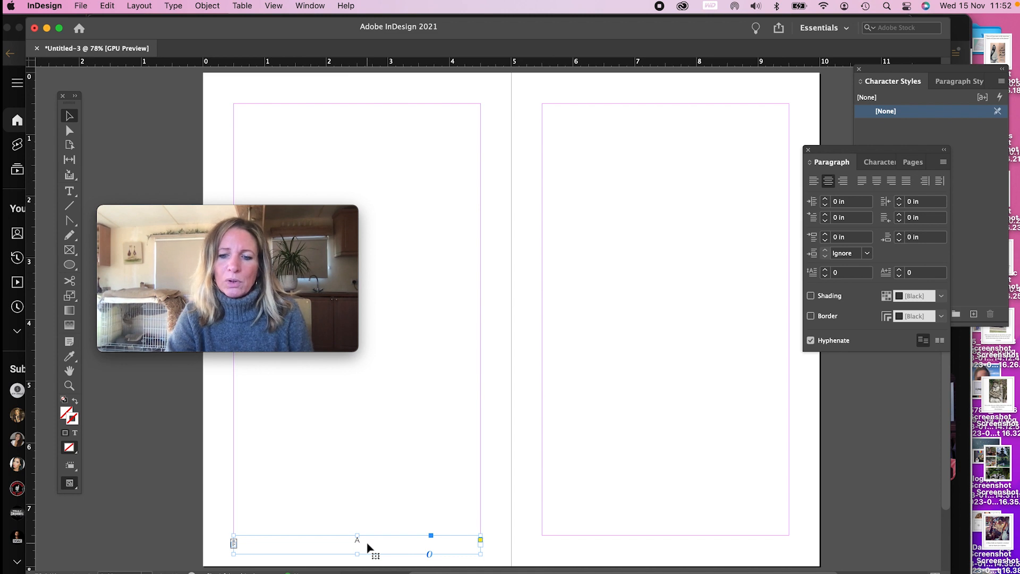
key("Down")
key("Down")
key("Down")
key("Down")
key("Down")
key("Down")
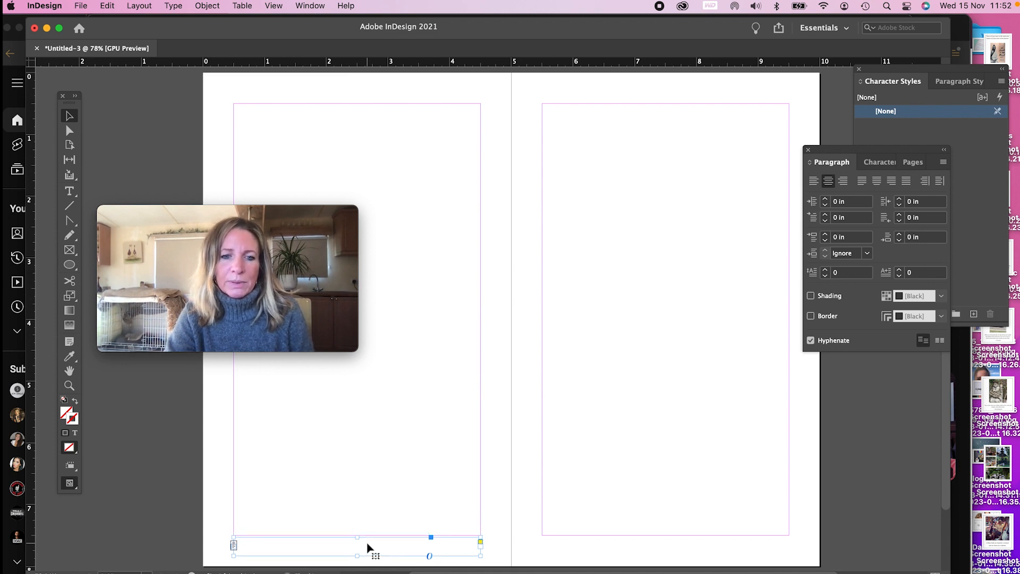
key("Down")
key("Down")
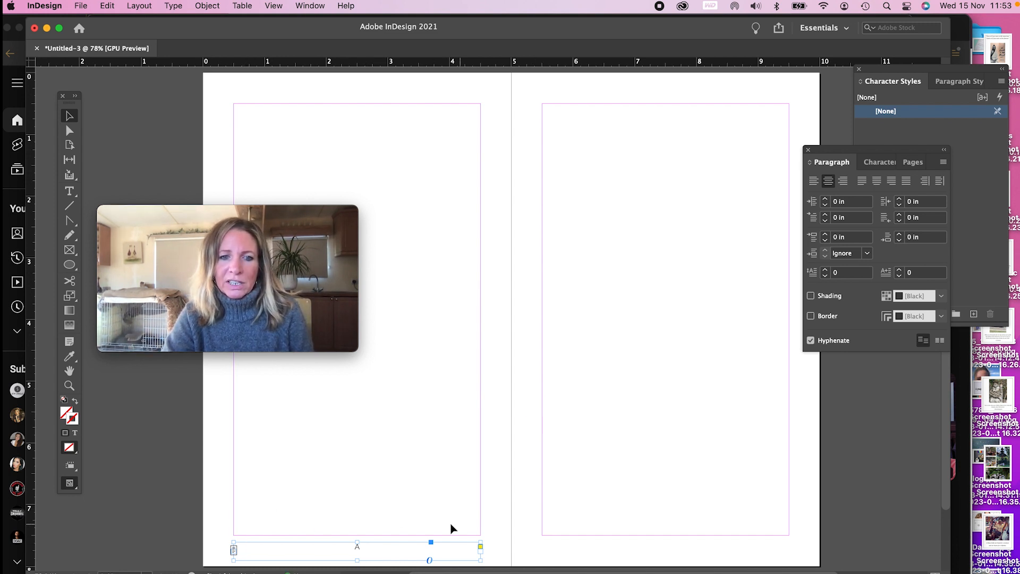
key("Down")
key("Down")
key("Down")
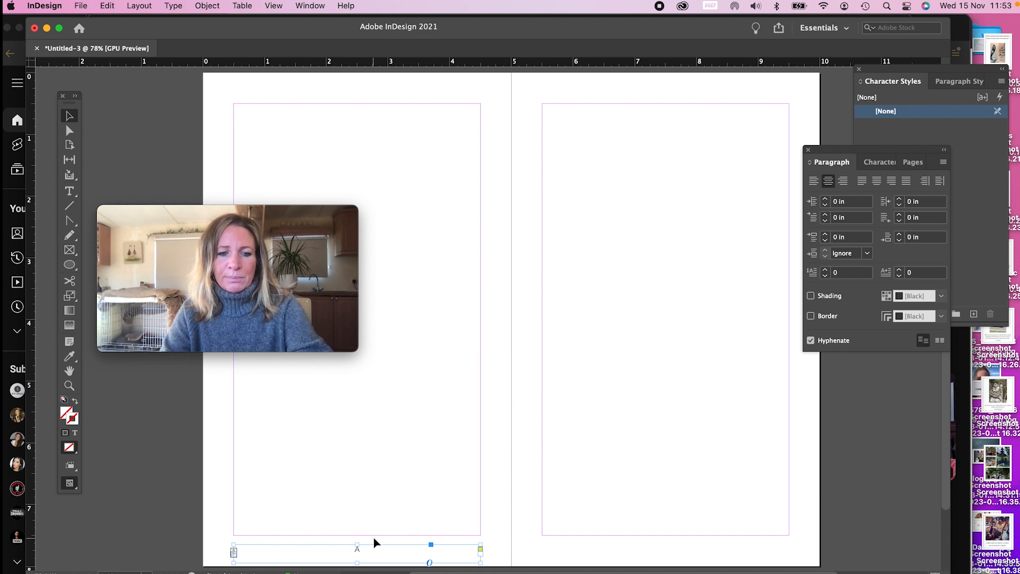
Paste a copy of the page number frame below the right master page's bottom margin, level with the left one.
key("super+v")
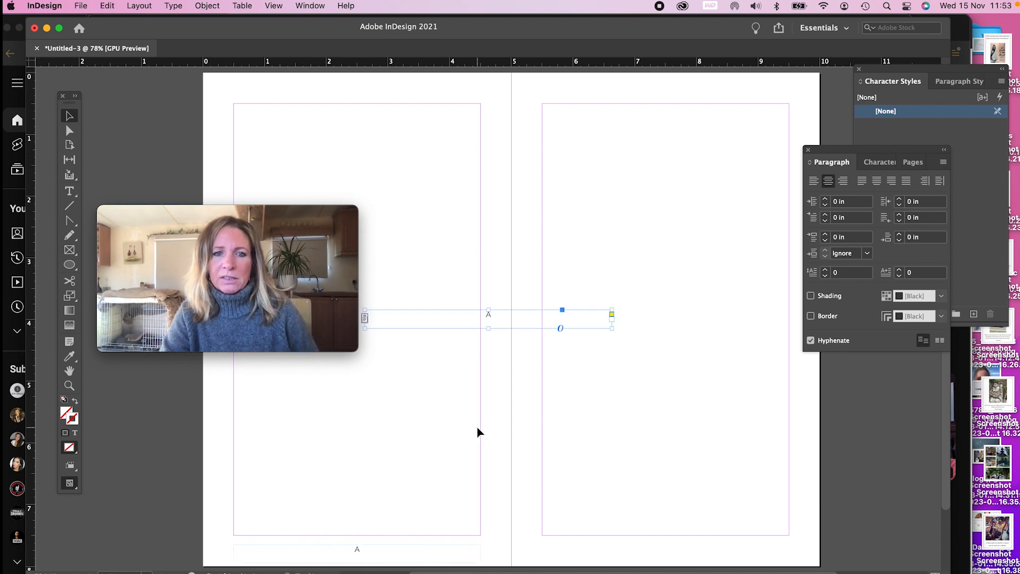
left_click_drag(501, 328, 675, 553)
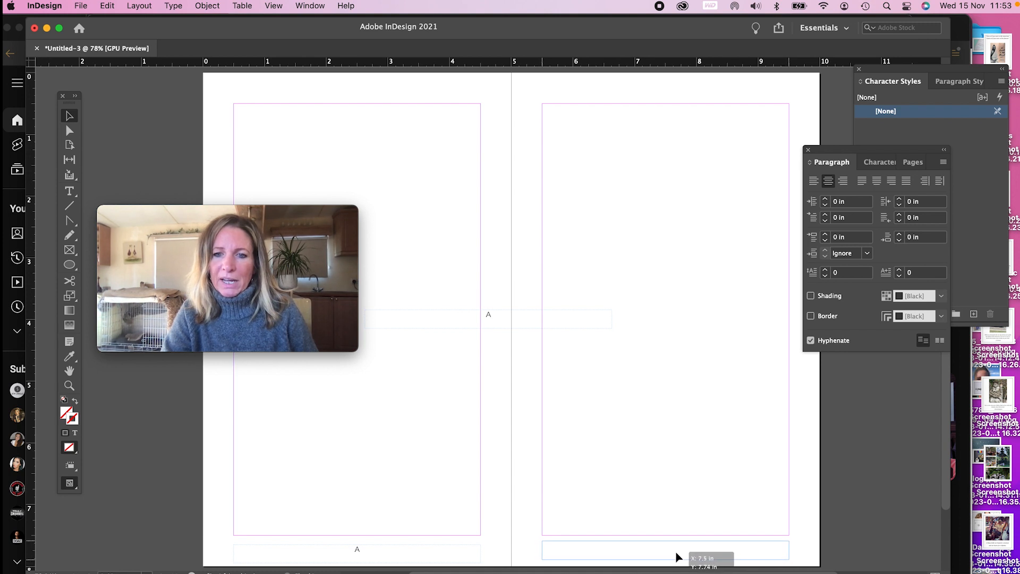
key("Down")
key("Down")
key("Down")
key("Down")
key("Down")
key("Down")
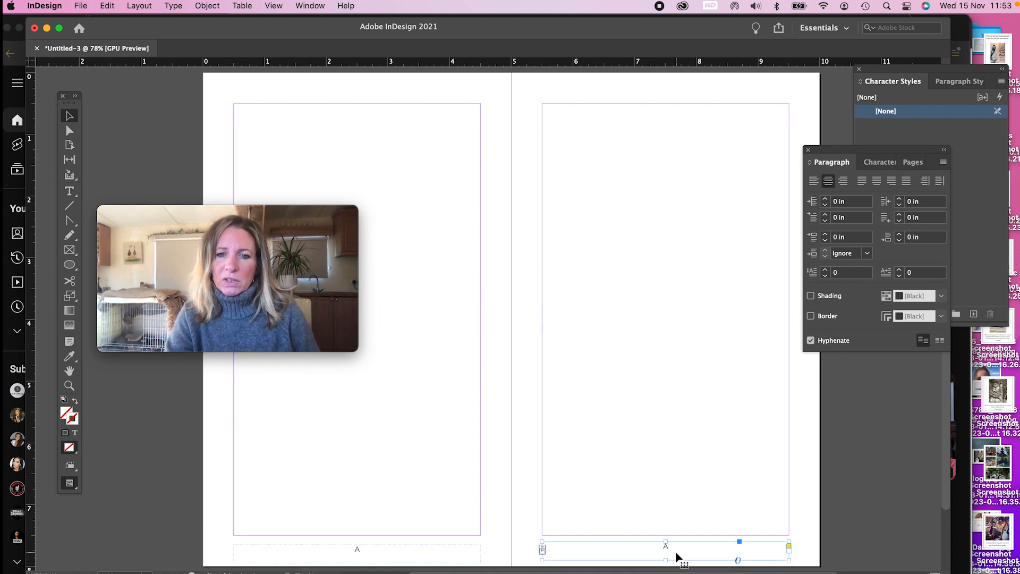
key("Down")
key("Up")
key("Up")
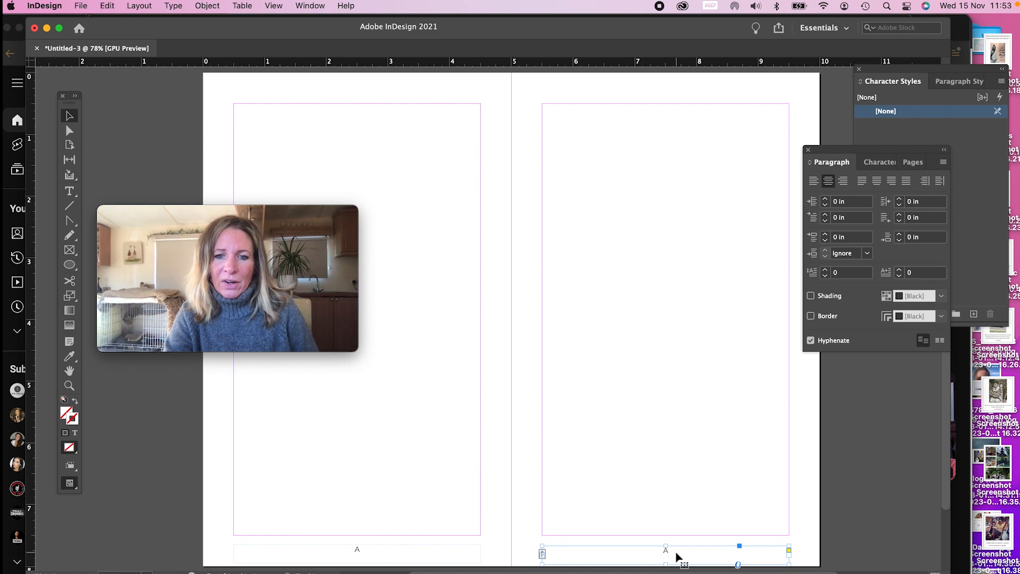
left_click(310, 97)
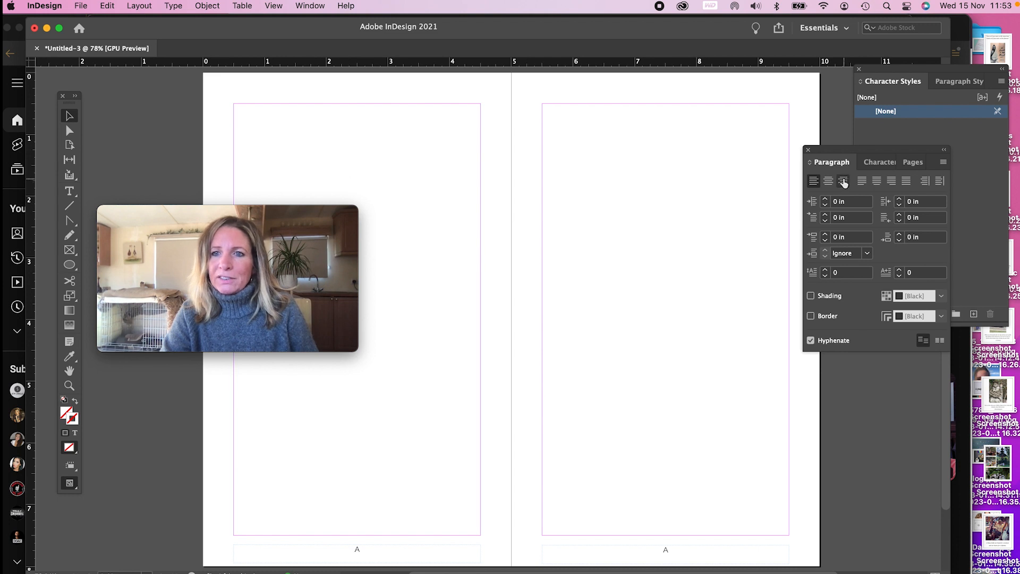
Leave the A-Master spread and open the spread of pages 2–3.
left_click(906, 165)
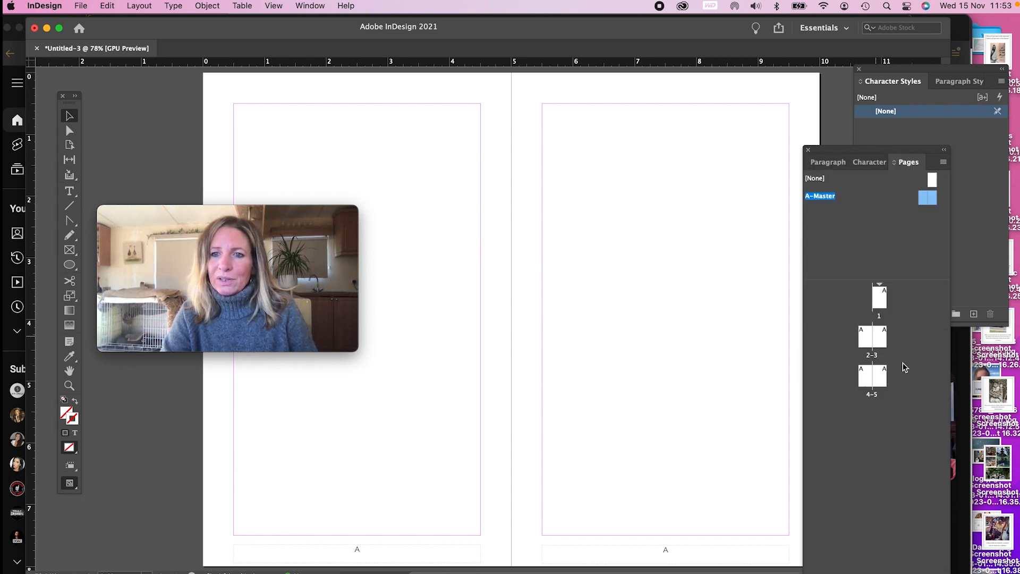
left_click(865, 338)
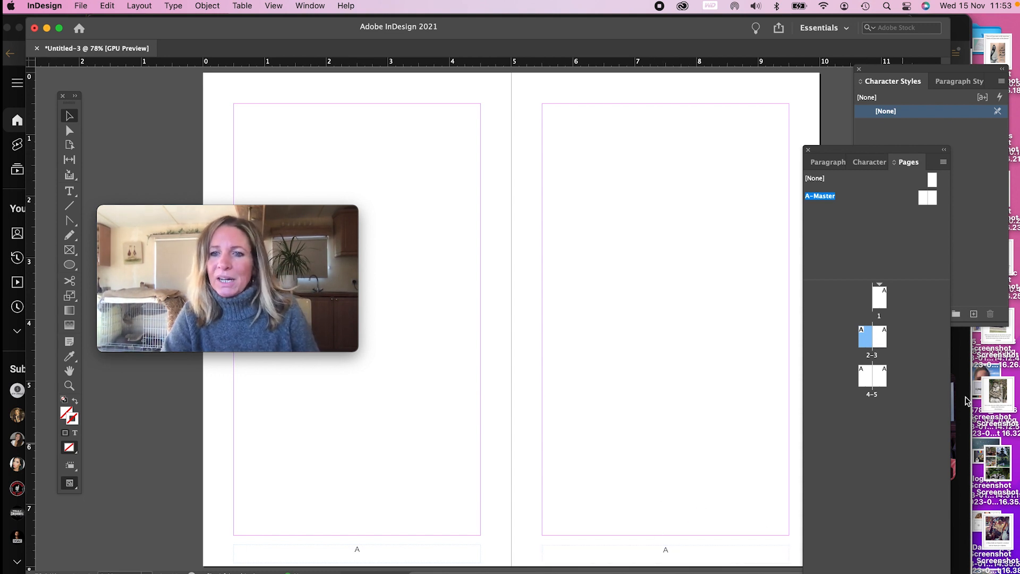
left_click(880, 336)
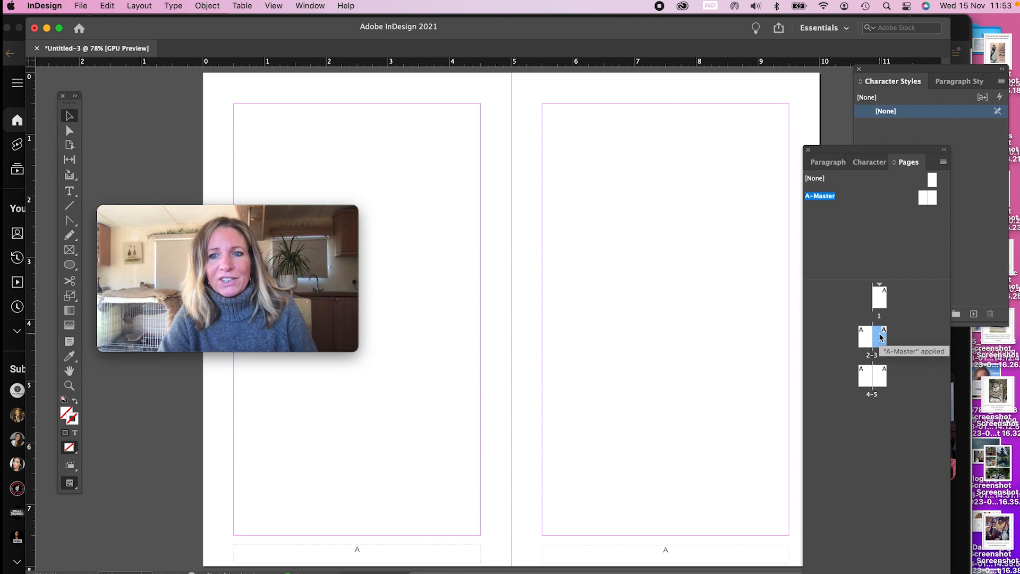
double_click(923, 198)
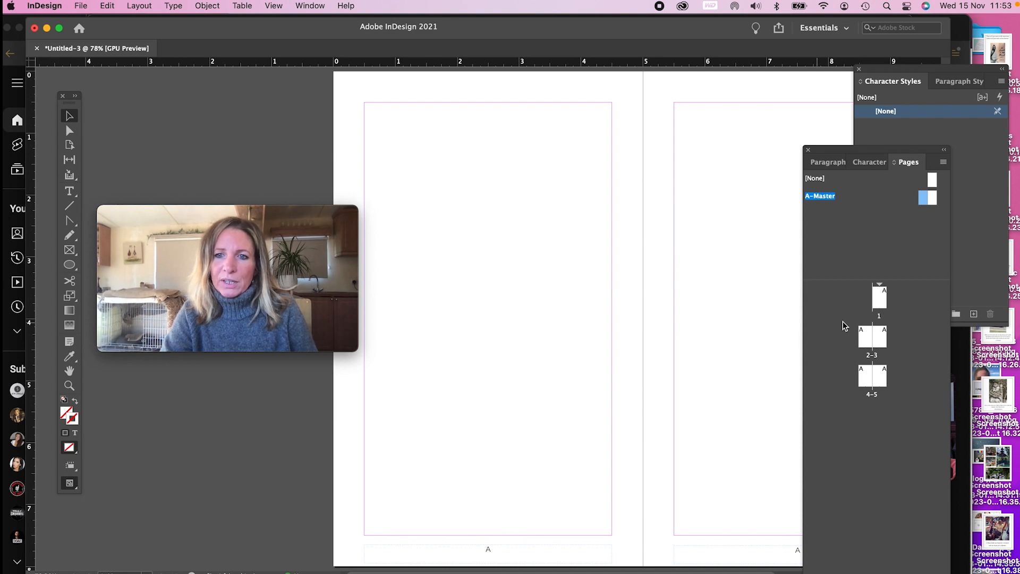
left_click(863, 342)
double_click(861, 340)
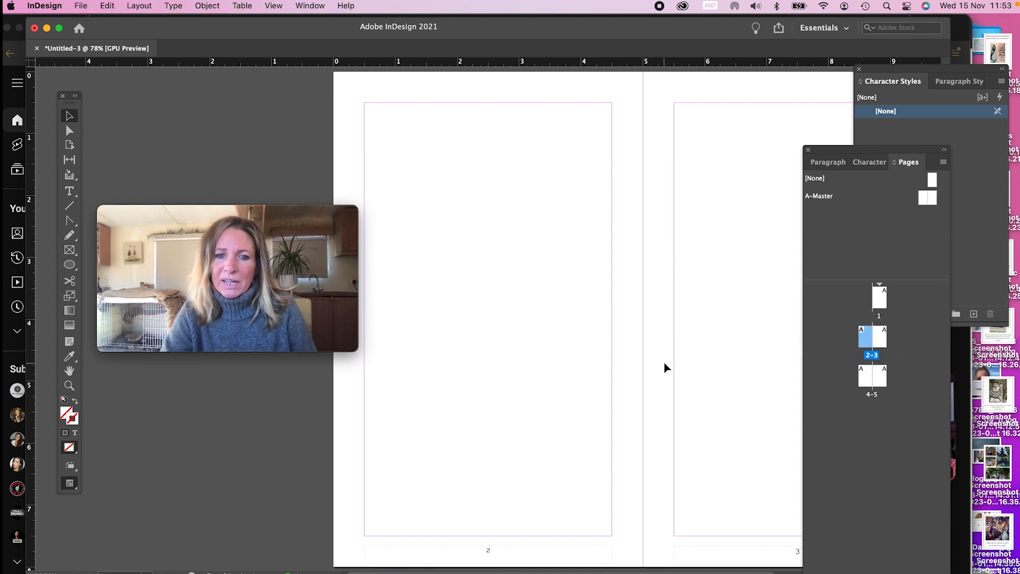
Look through all the document pages to check the page numbers in their footers, finishing on page 1.
scroll(665, 364, "right", 4)
scroll(665, 364, "down", 3)
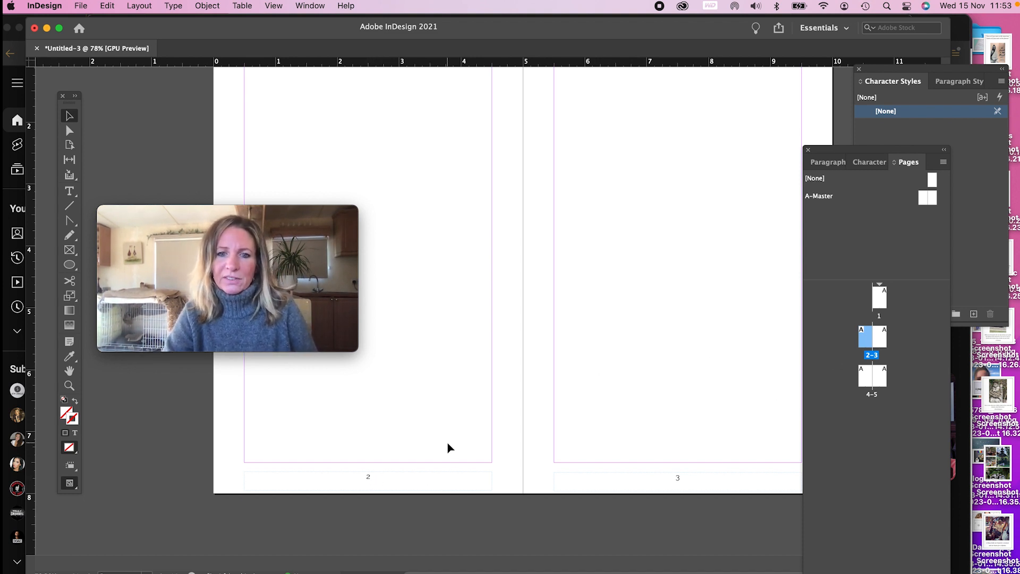
scroll(424, 487, "down", 10)
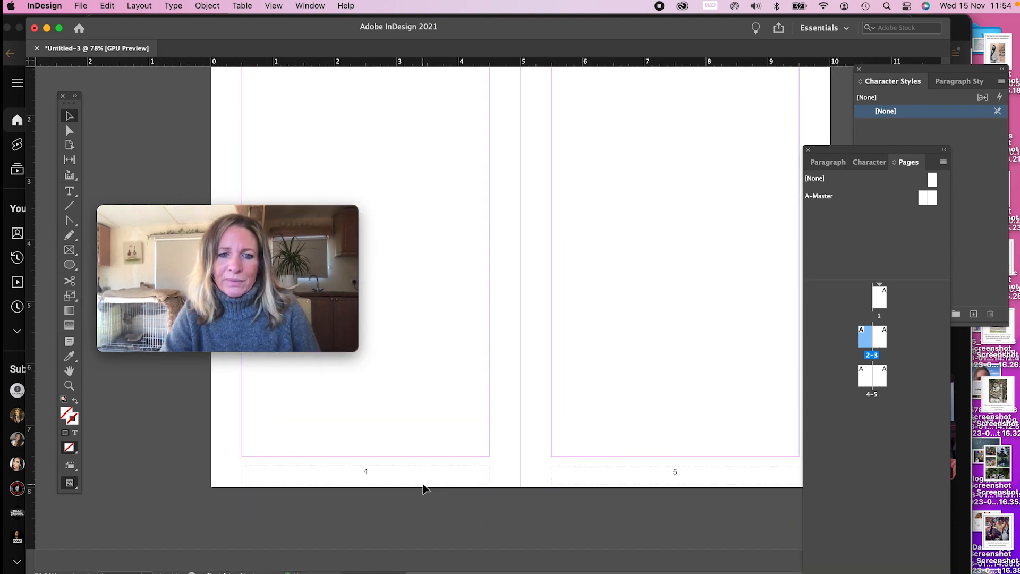
scroll(425, 487, "down", 10)
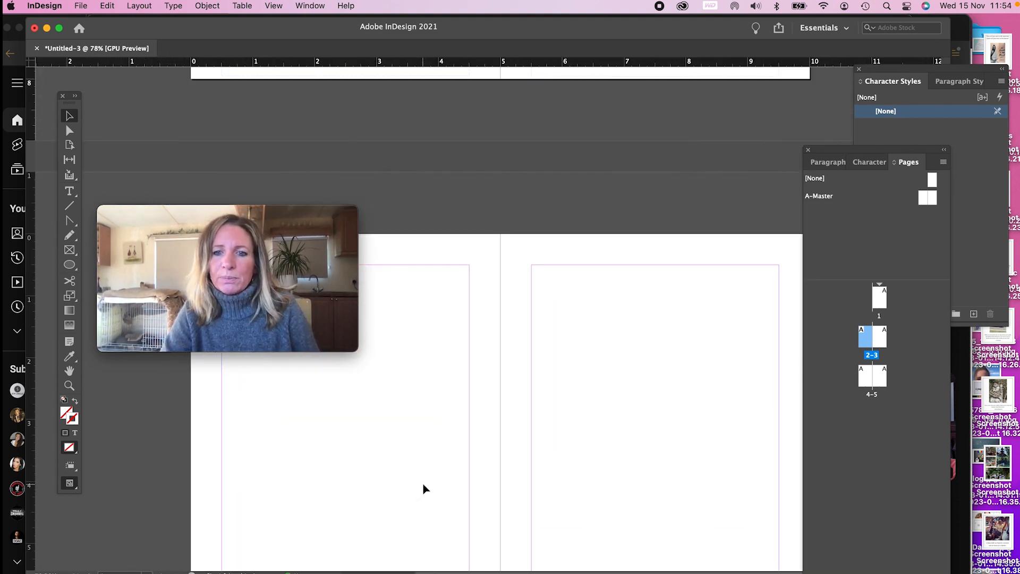
scroll(424, 488, "down", 3)
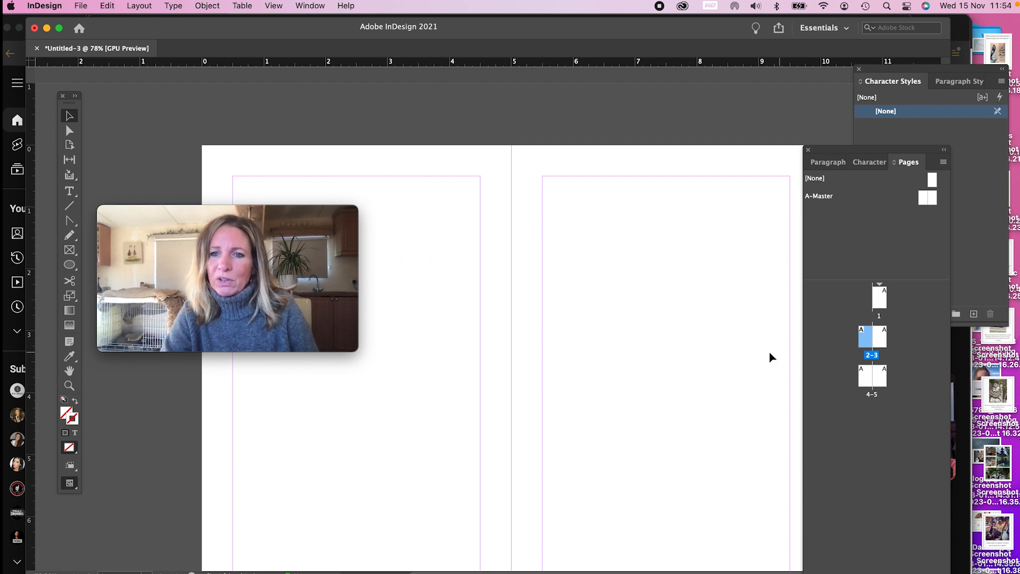
scroll(674, 294, "up", 10)
scroll(673, 291, "up", 15)
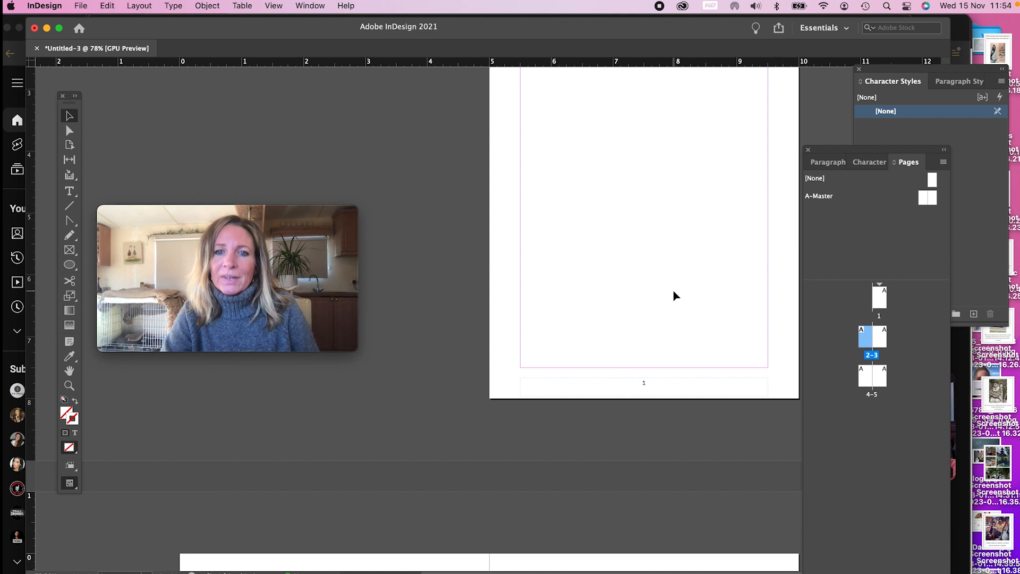
scroll(665, 276, "up", 5)
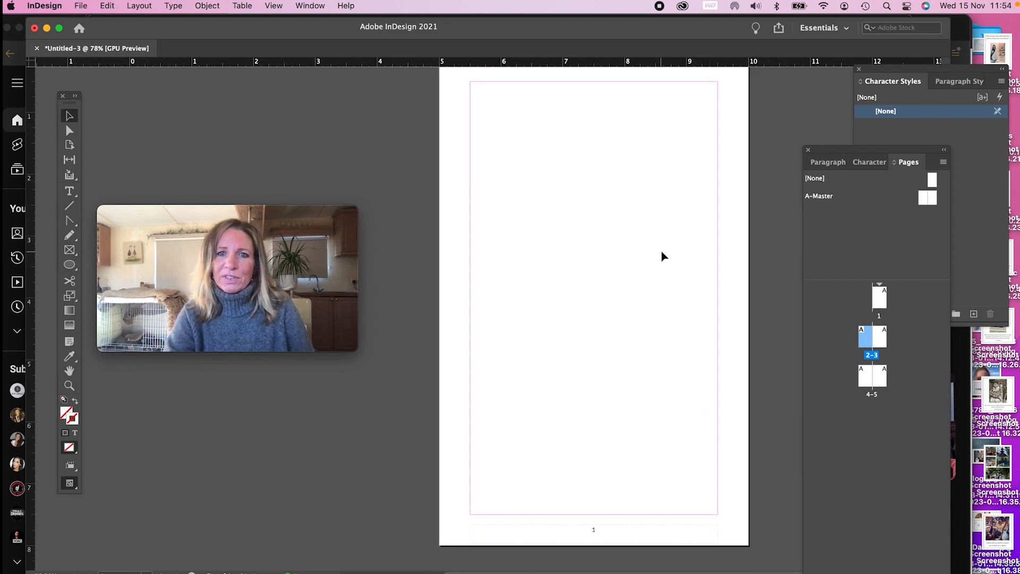
Remove the A-Master from page 1 by applying the [None] master to that page only.
scroll(664, 257, "up", 2)
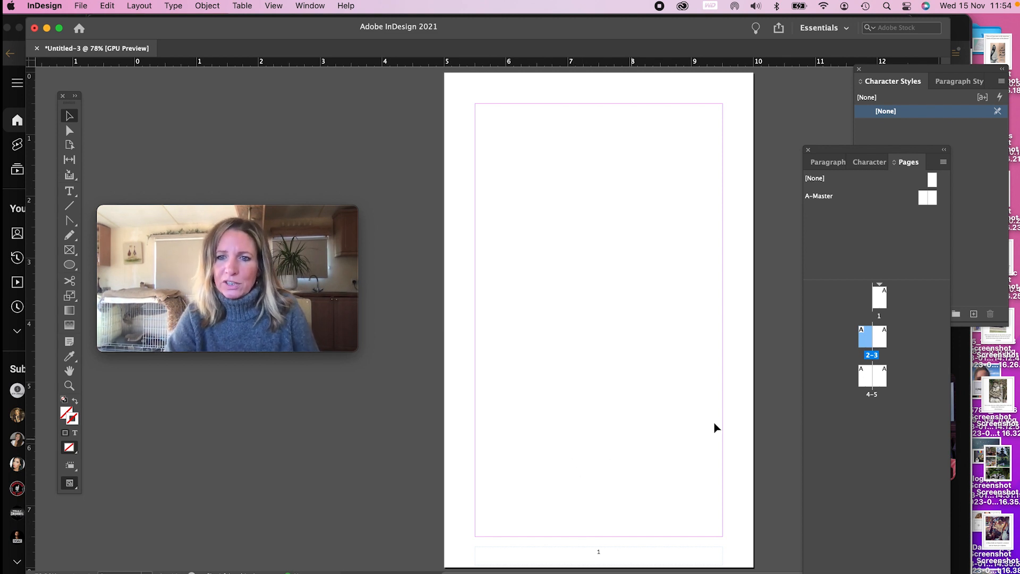
left_click(881, 302)
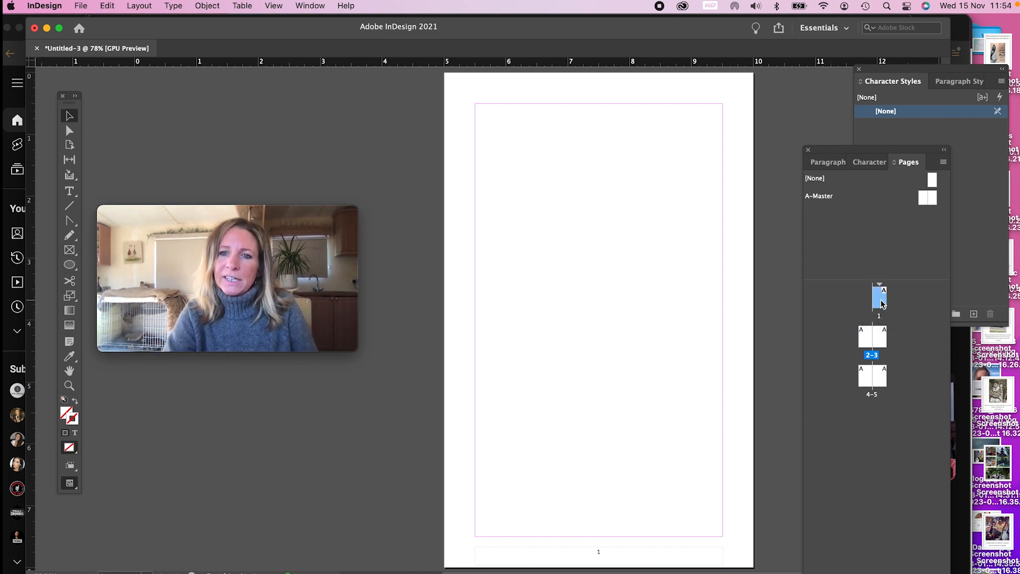
right_click(881, 298)
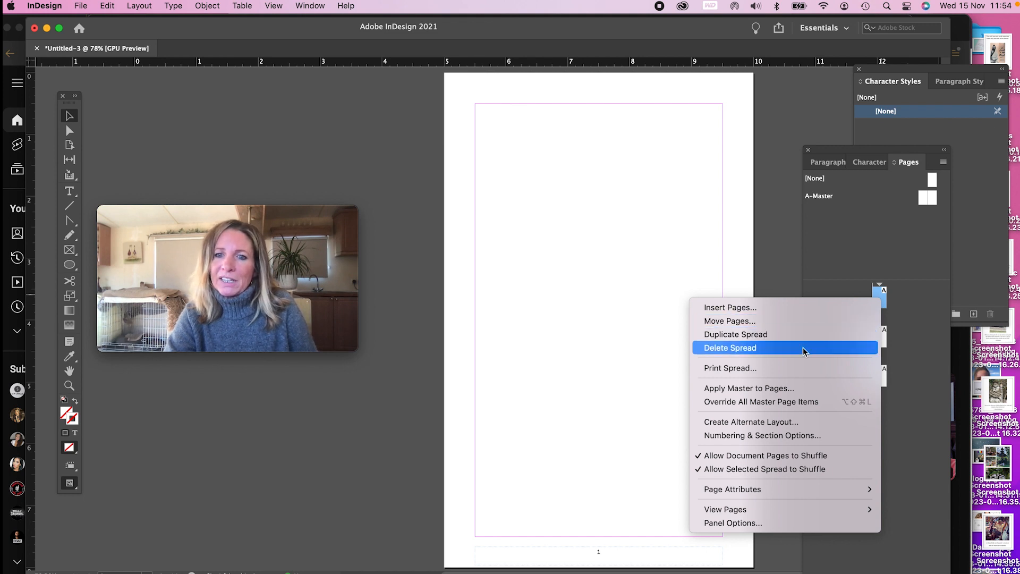
left_click(770, 390)
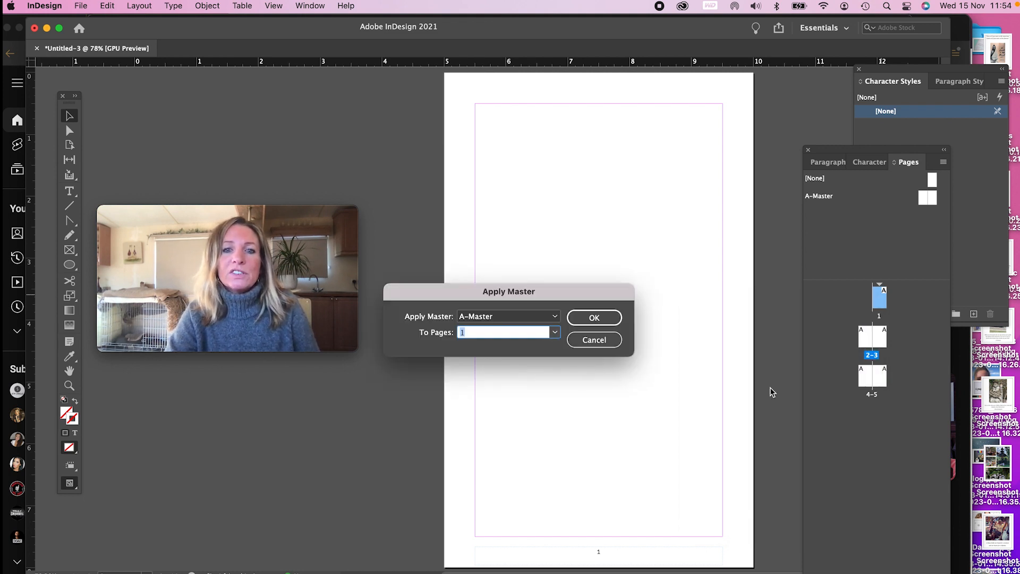
left_click(549, 317)
left_click(509, 328)
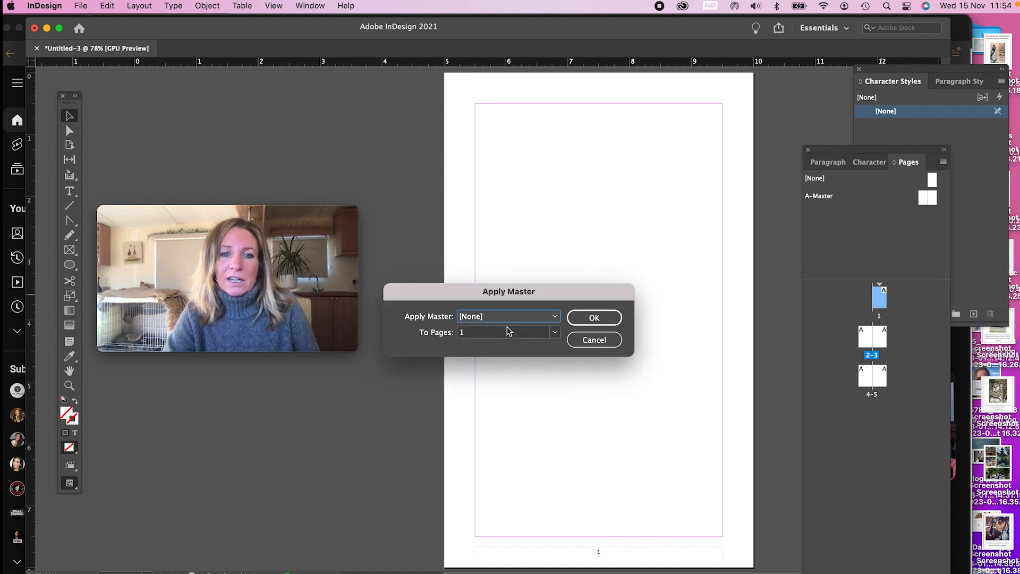
left_click(611, 317)
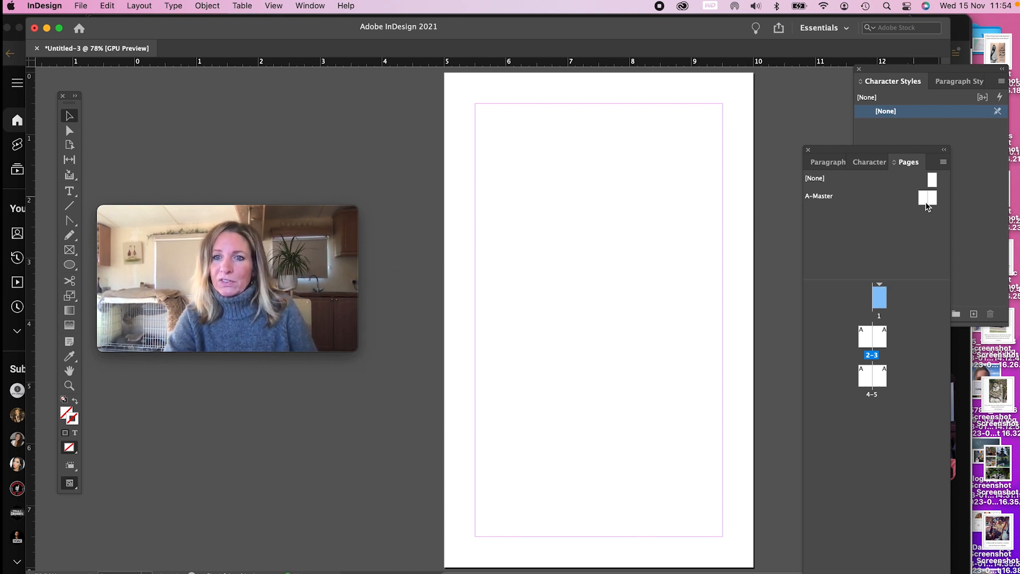
Duplicate the whole A-Master spread as a second master spread.
left_click(887, 224)
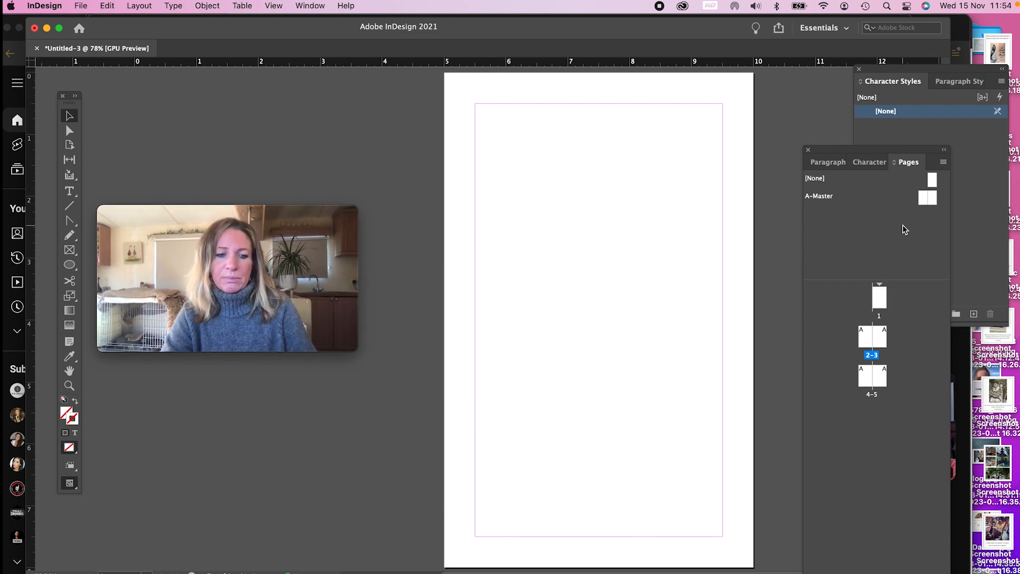
left_click(933, 194)
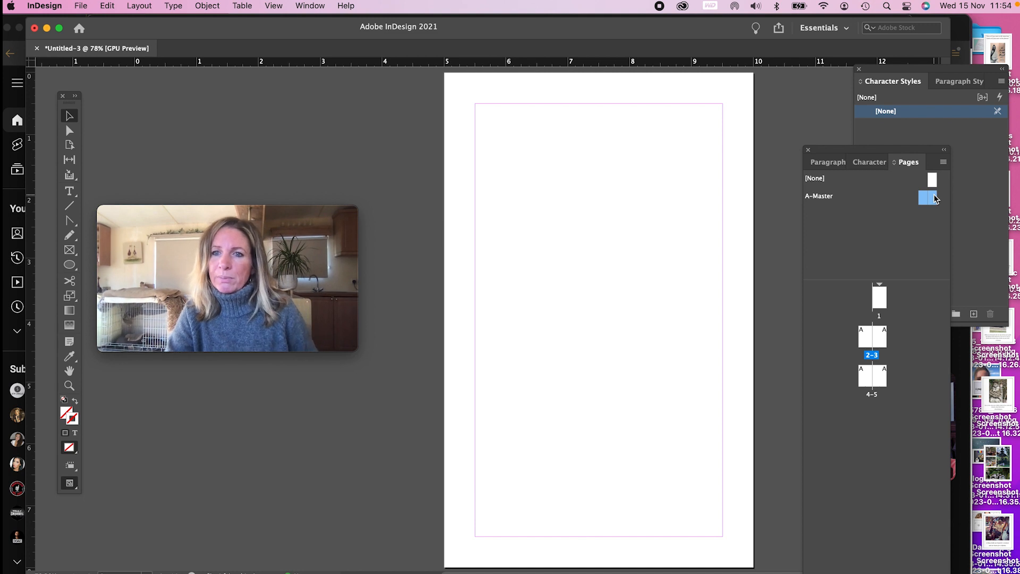
right_click(933, 198)
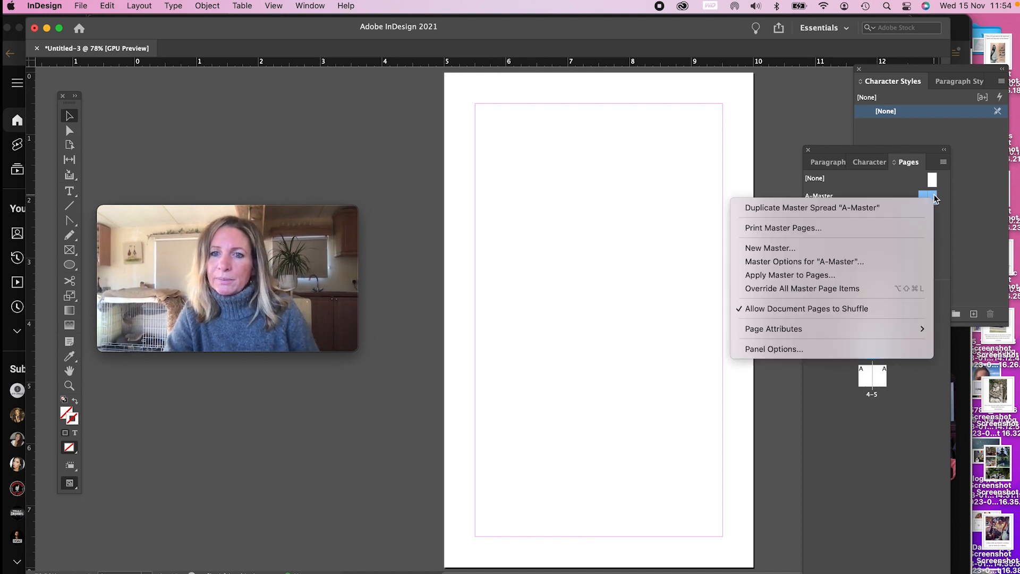
left_click(838, 209)
double_click(803, 214)
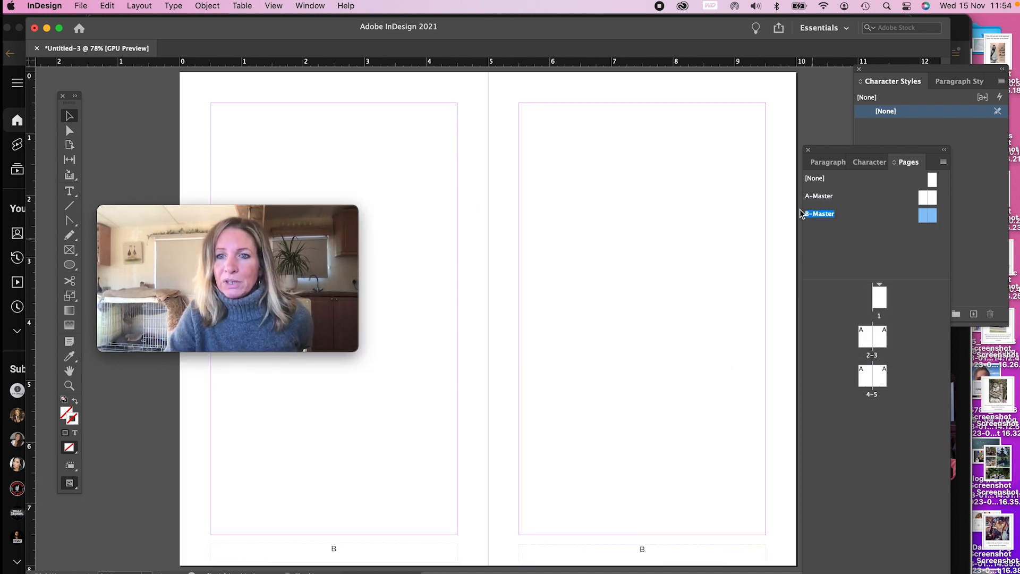
Open the duplicated master spread and look over its two pages.
double_click(925, 218)
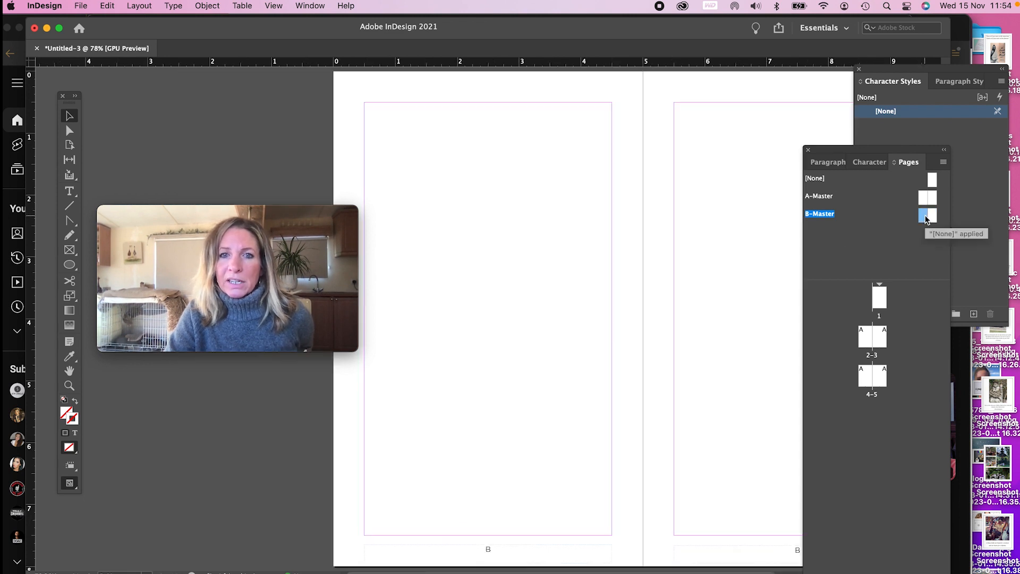
scroll(642, 354, "up", 2)
scroll(642, 354, "right", 1)
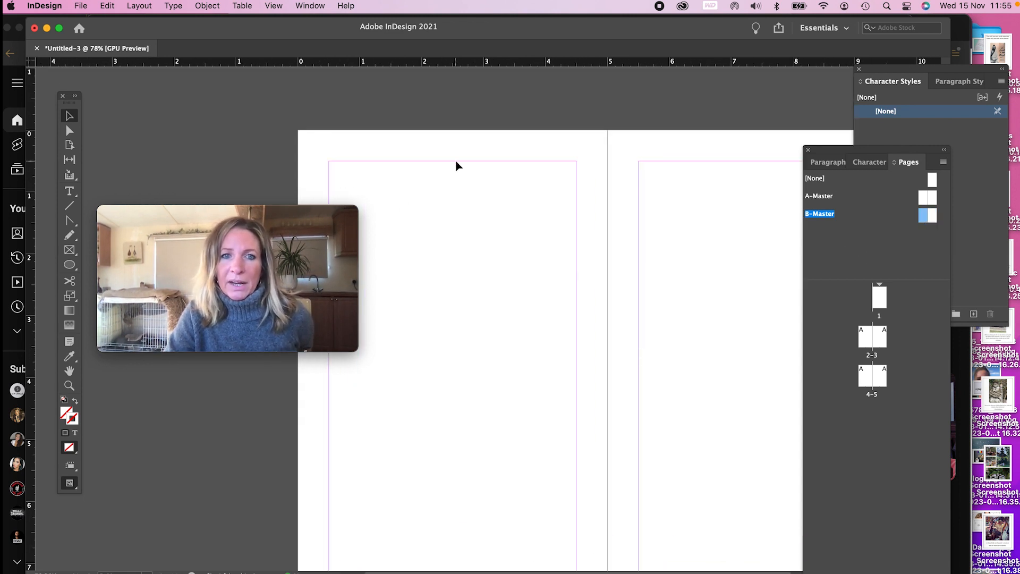
scroll(489, 240, "down", 1)
scroll(489, 240, "right", 1)
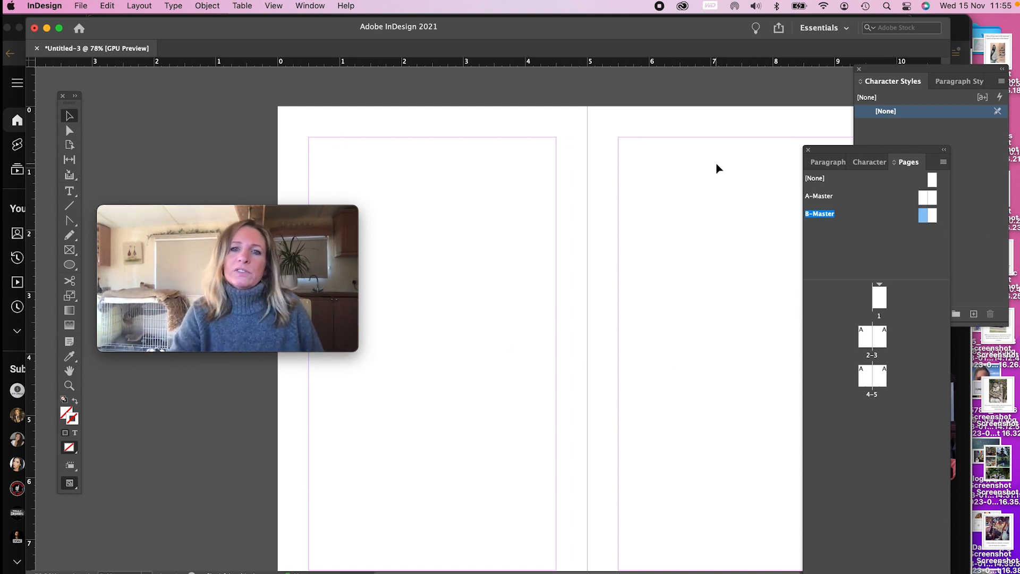
Leave the master spread, open the spread of pages 2–3 and look through the document pages, finishing on page 1.
left_click(923, 200)
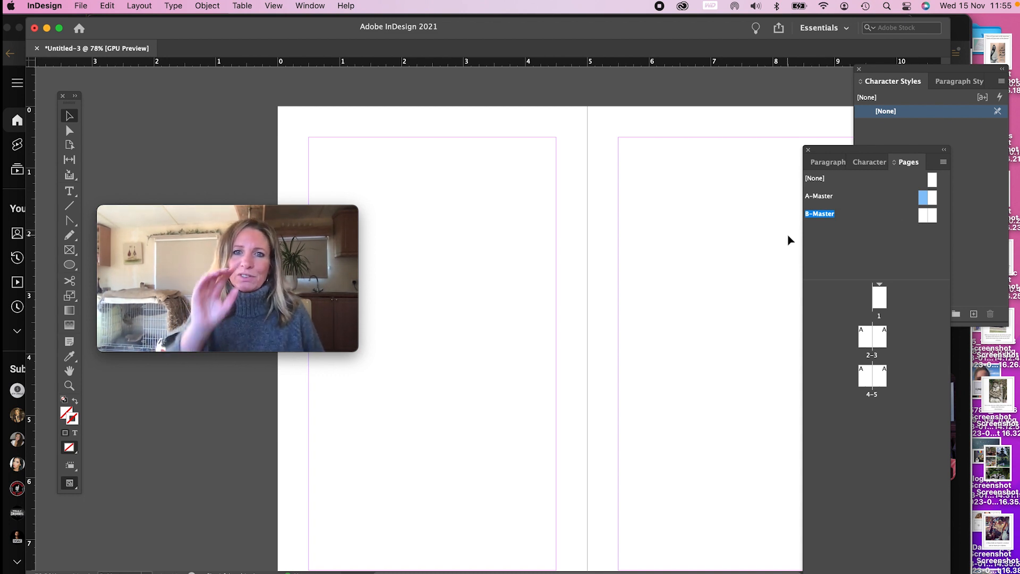
left_click(881, 335)
left_click(868, 339)
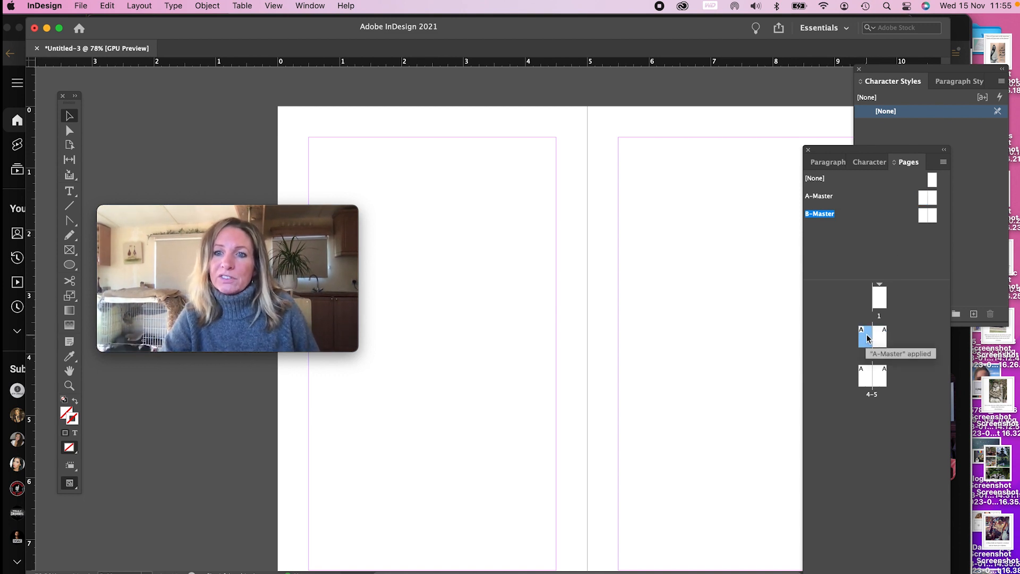
double_click(864, 343)
scroll(632, 301, "up", 3)
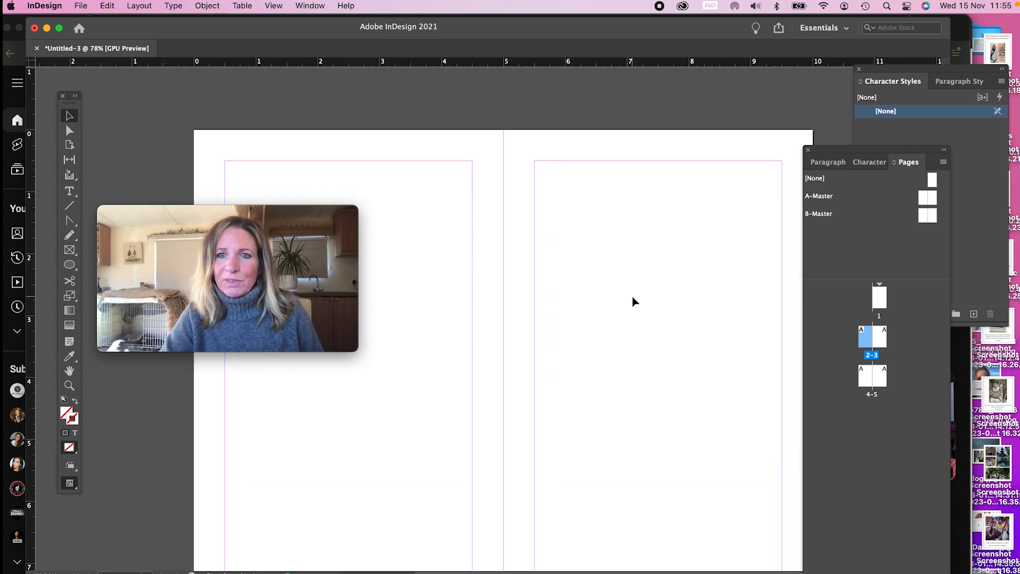
scroll(632, 301, "down", 10)
scroll(632, 301, "up", 5)
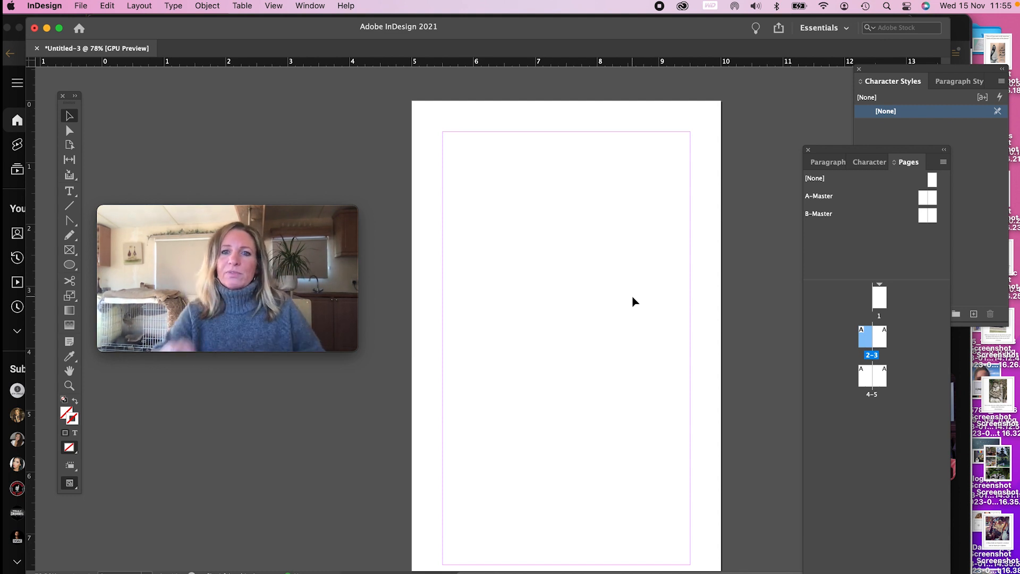
scroll(514, 112, "up", 15)
scroll(514, 112, "down", 1)
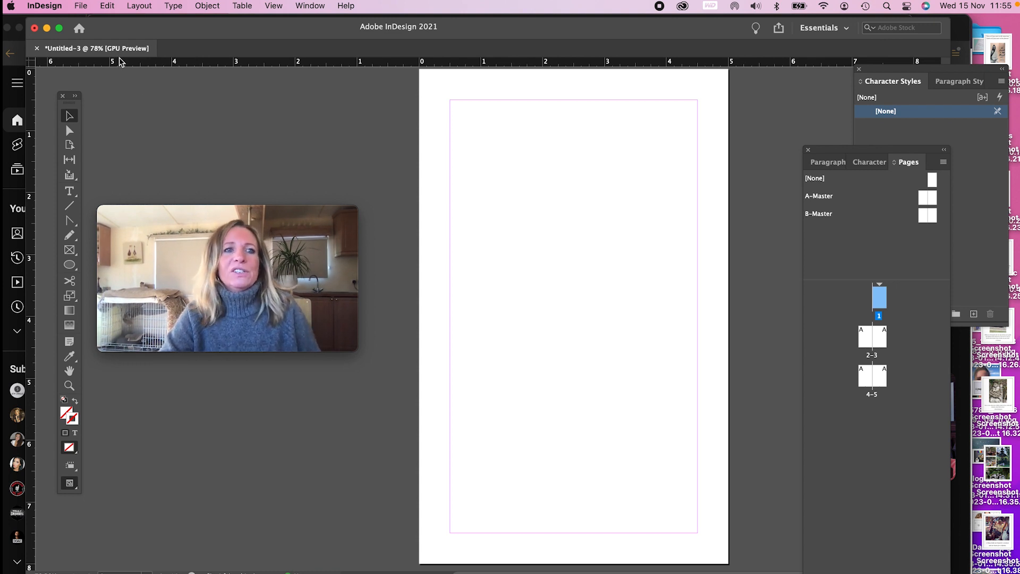
Place the file LightTheWayTitle.psd on page 1, starting at the page's top-left corner.
left_click(86, 7)
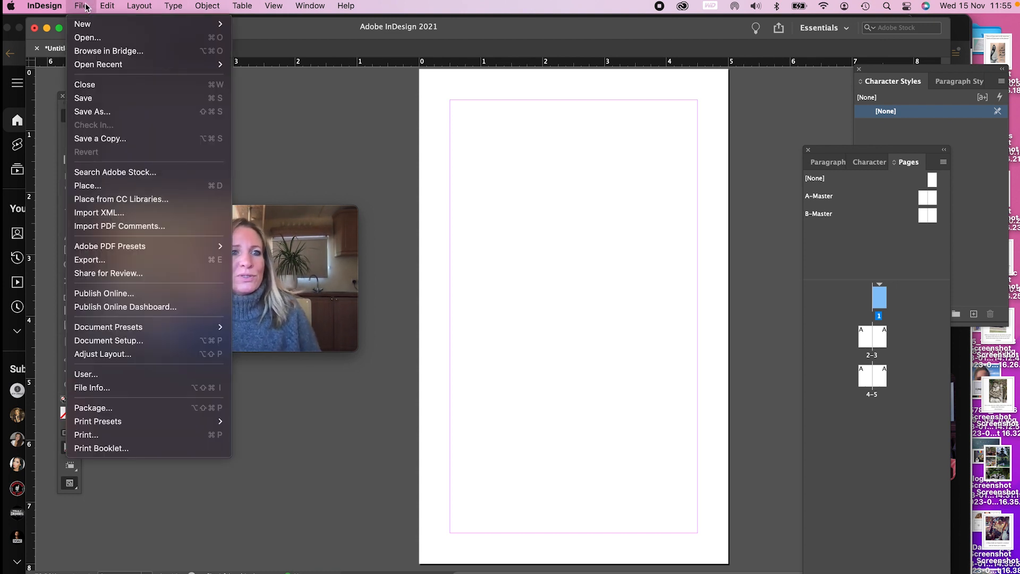
left_click(95, 186)
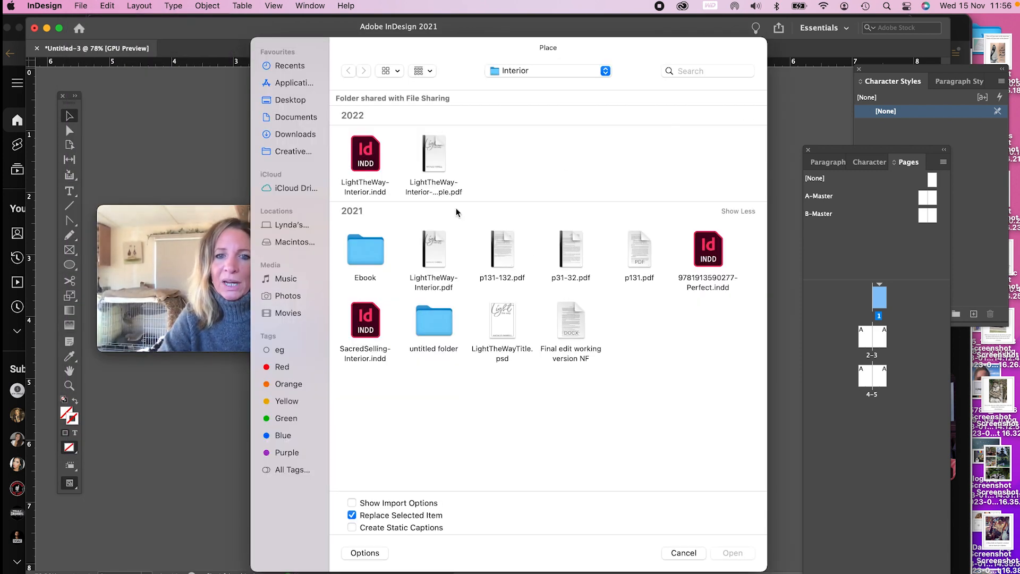
double_click(499, 322)
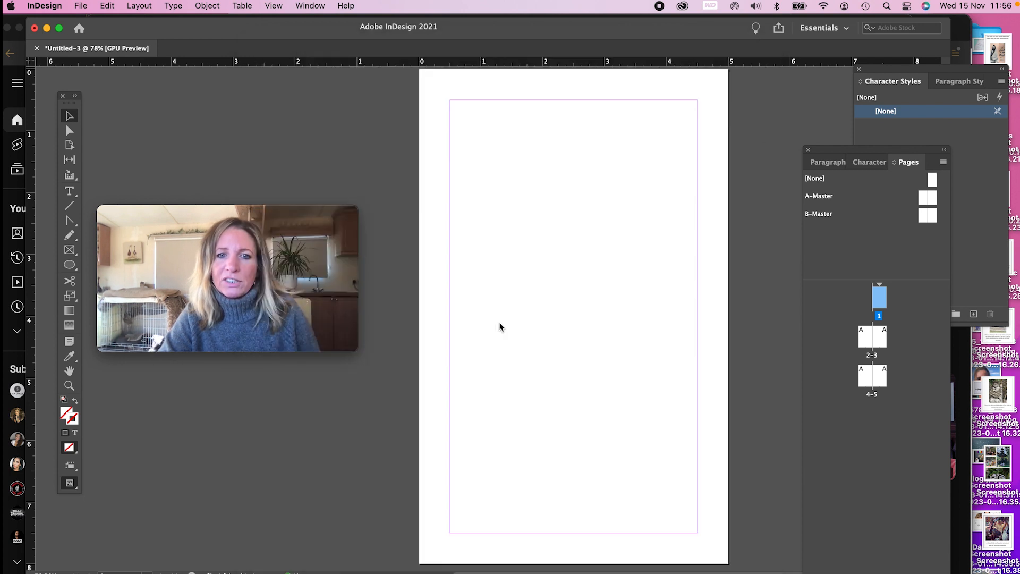
left_click(420, 70)
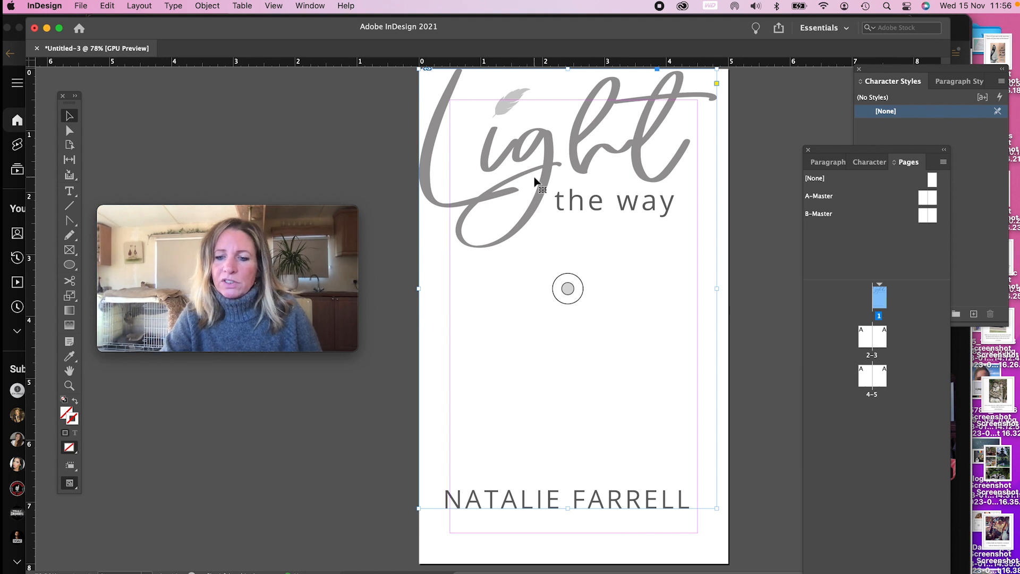
Nudge the placed title image right and down until it is centred across page 1 with its lower edge on the bottom margin.
key("Right")
key("Right")
key("Right")
key("Right")
key("Right")
key("Right")
key("Down")
key("Down")
key("Down")
key("Down")
key("Down")
key("Down")
key("Down")
key("Down")
key("Down")
key("Down")
key("Down")
key("Down")
key("Down")
key("Down")
key("Down")
key("Down")
key("Down")
key("Down")
key("Down")
key("Down")
key("Down")
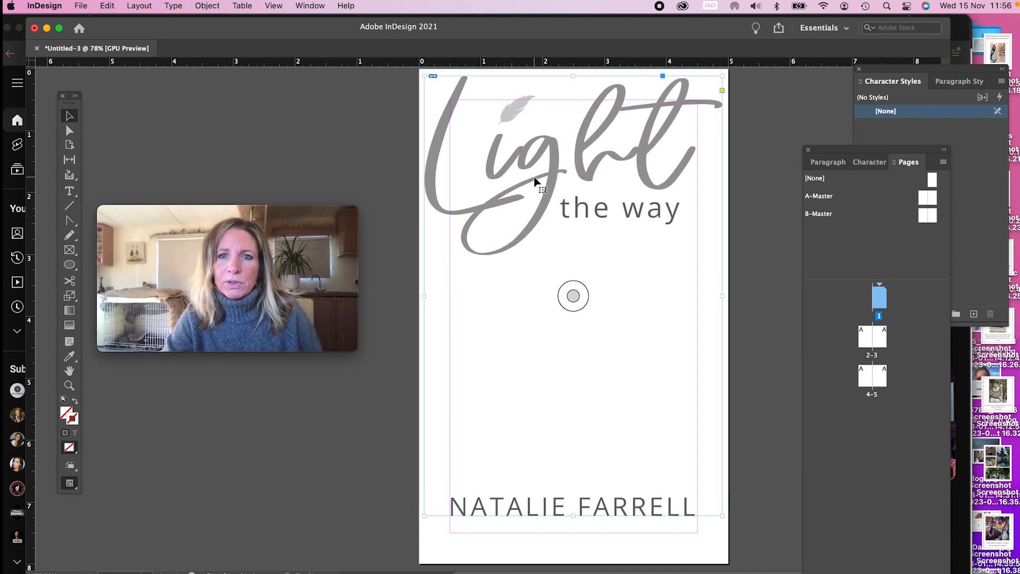
key("Down")
key("Down")
key("Down")
key("Down")
key("Down")
key("Down")
key("Down")
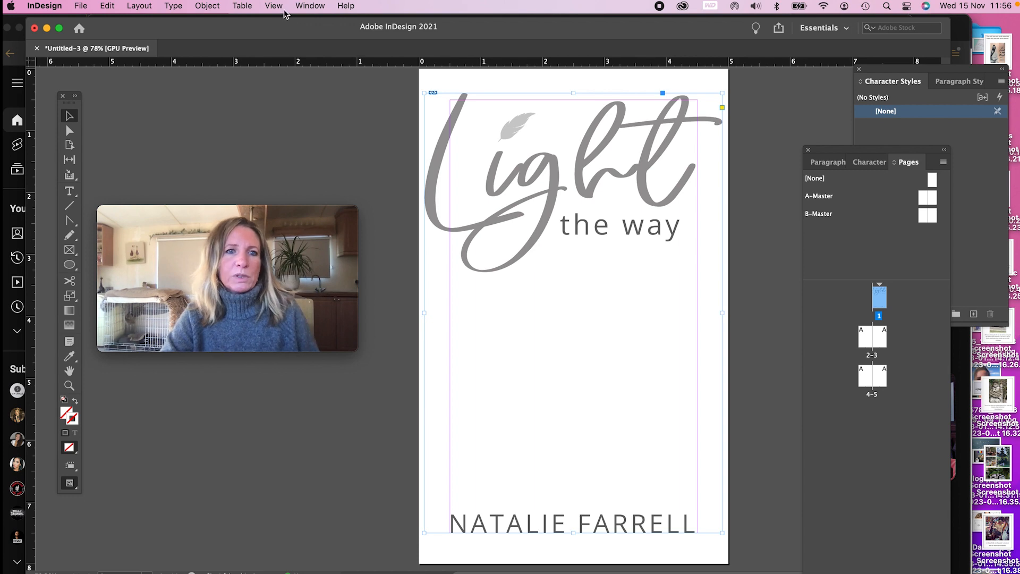
Scale the title image to 90% in both X and Y, then deselect it.
left_click(207, 7)
mouse_move(313, 23)
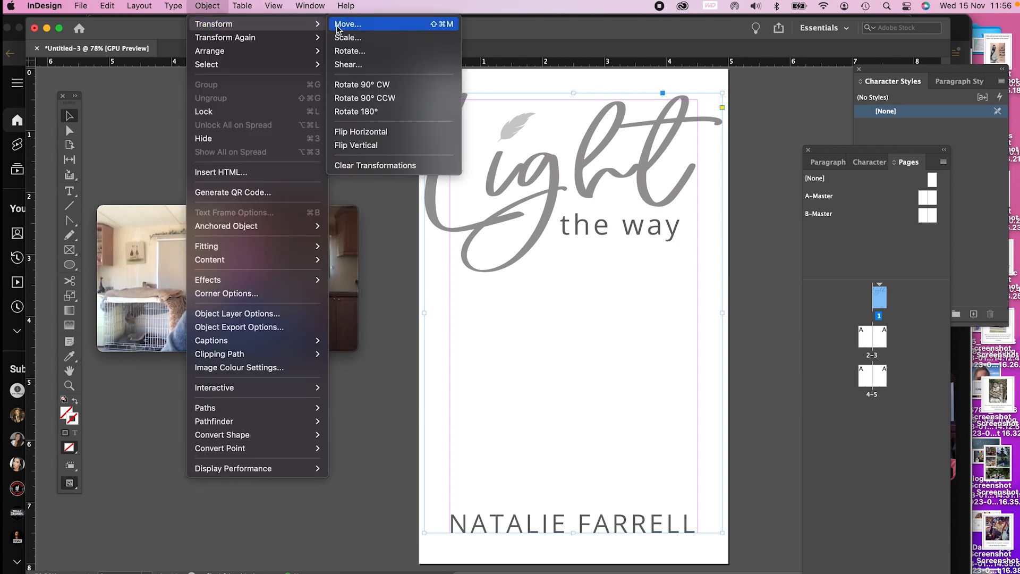
left_click(346, 37)
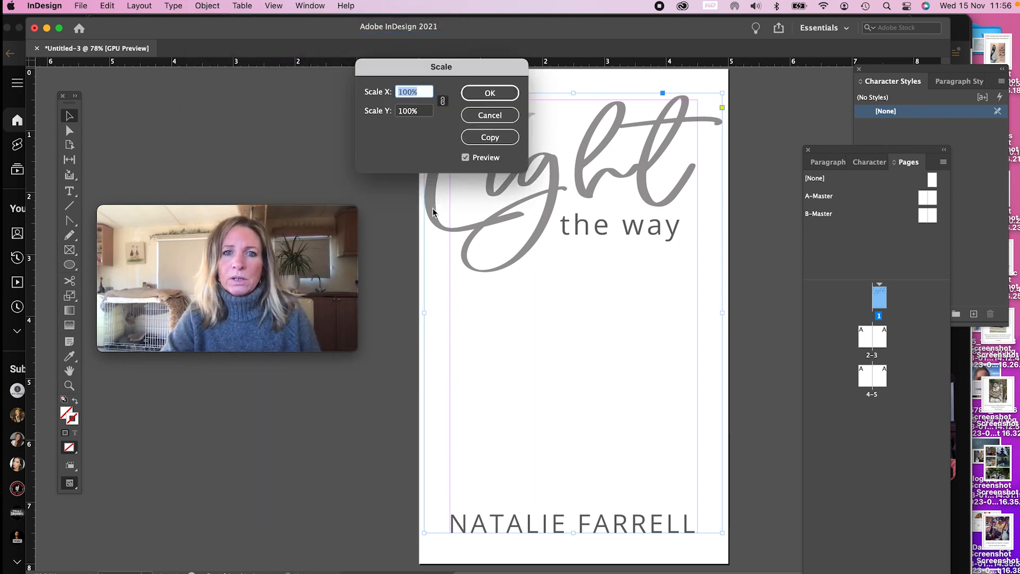
left_click_drag(452, 67, 343, 67)
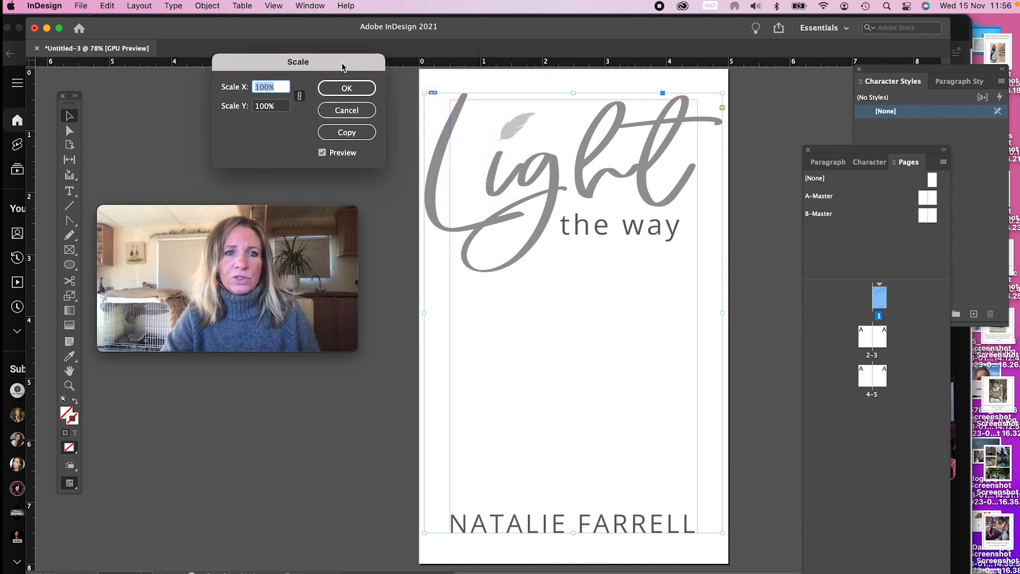
type("90")
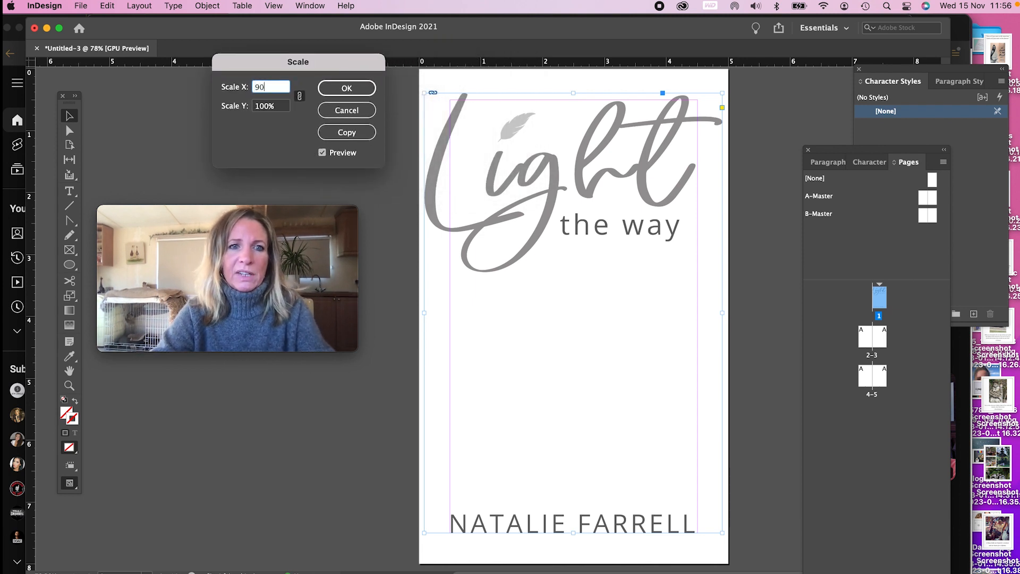
key("Tab")
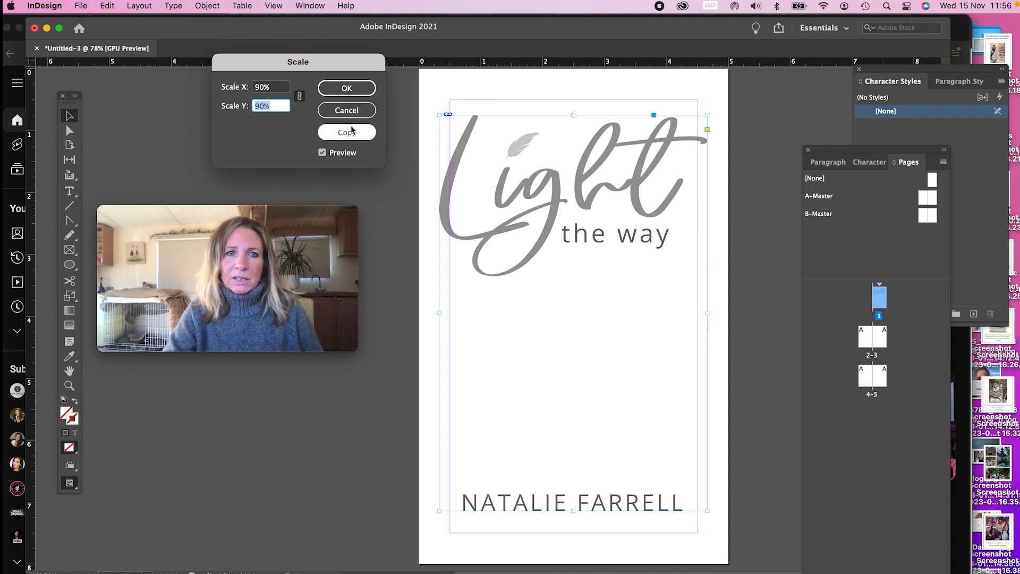
left_click(345, 88)
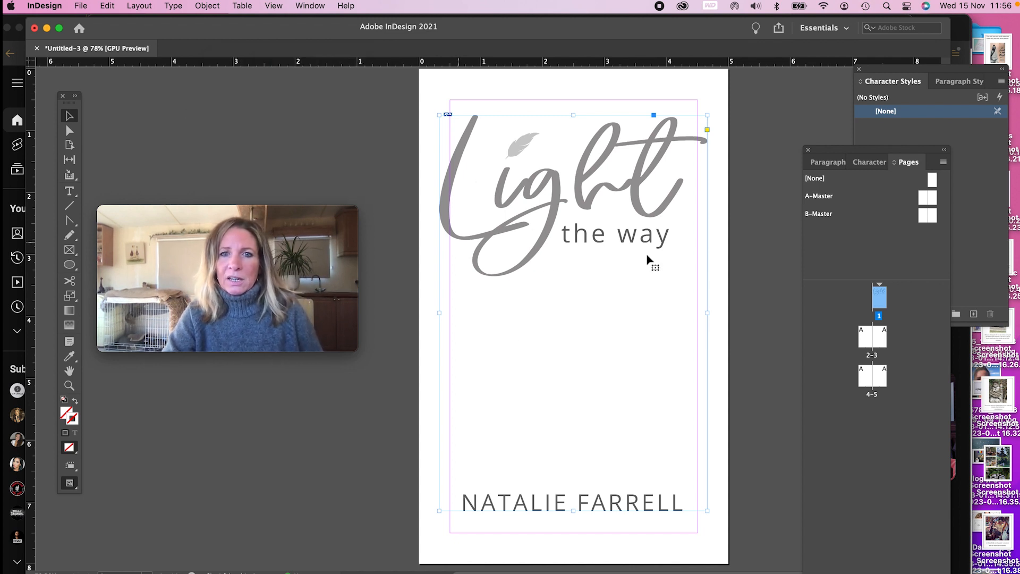
left_click(429, 265)
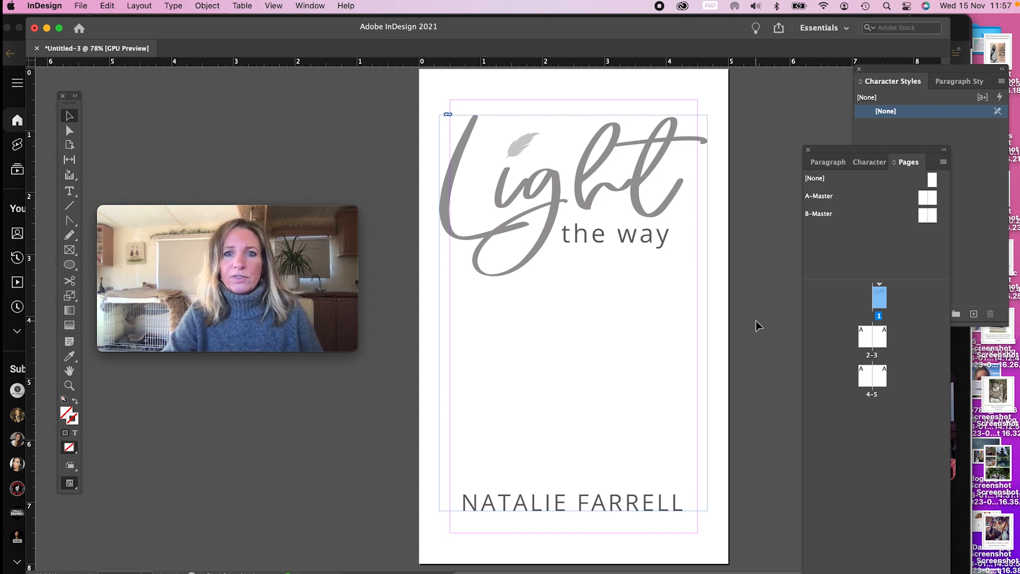
Go from the title page to the spread of pages 2–3 and view it down to the page numbers.
scroll(758, 325, "down", 1)
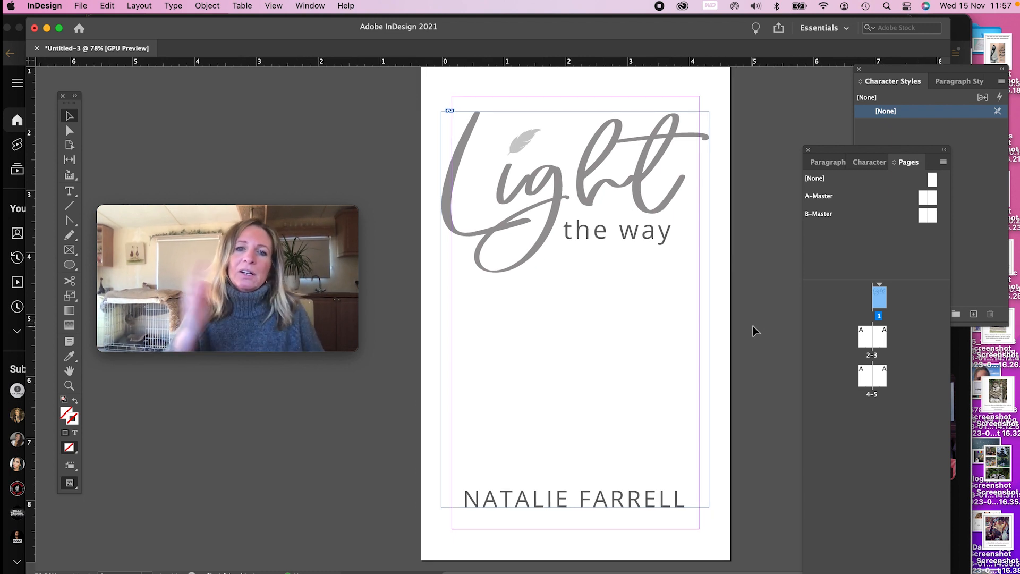
scroll(753, 326, "down", 15)
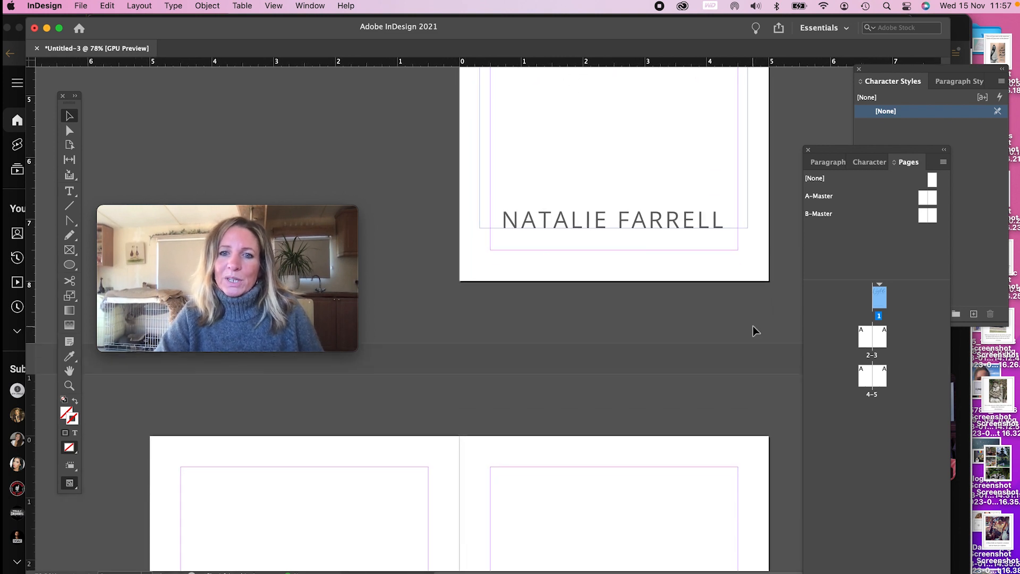
scroll(753, 326, "down", 10)
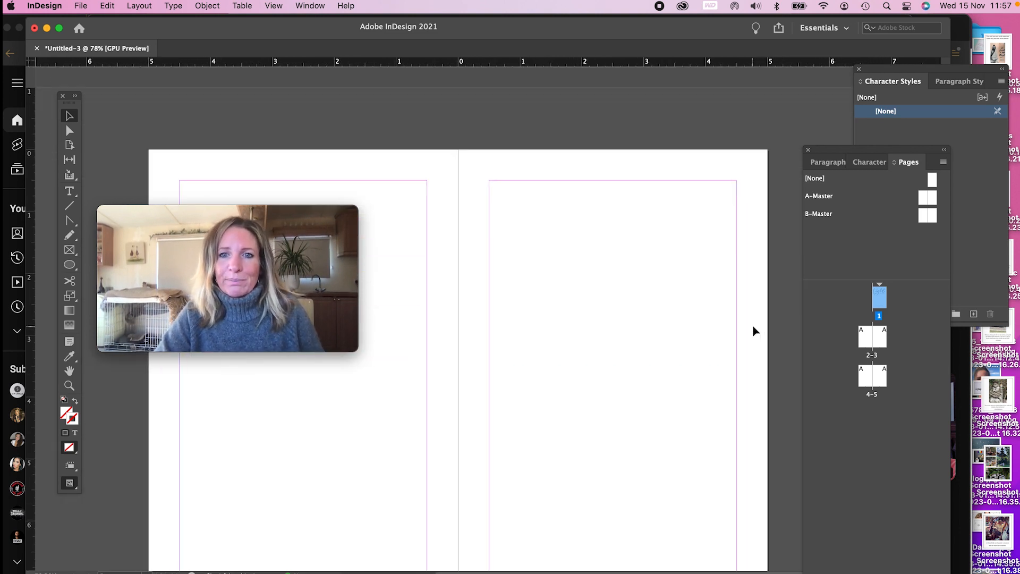
scroll(754, 330, "down", 2)
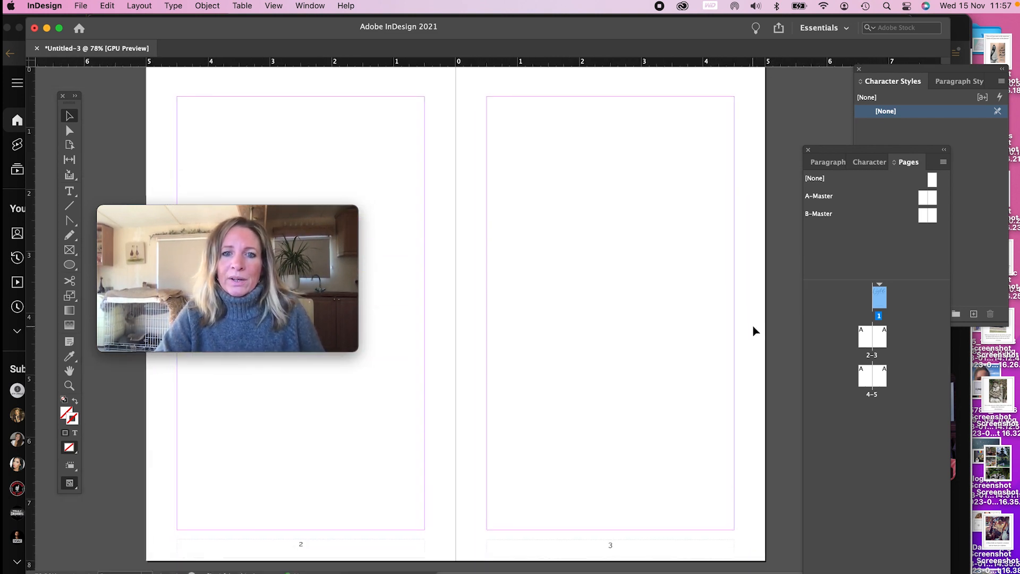
Apply the [None] master to page 2 so that only this page of the spread loses its page number.
left_click(528, 223)
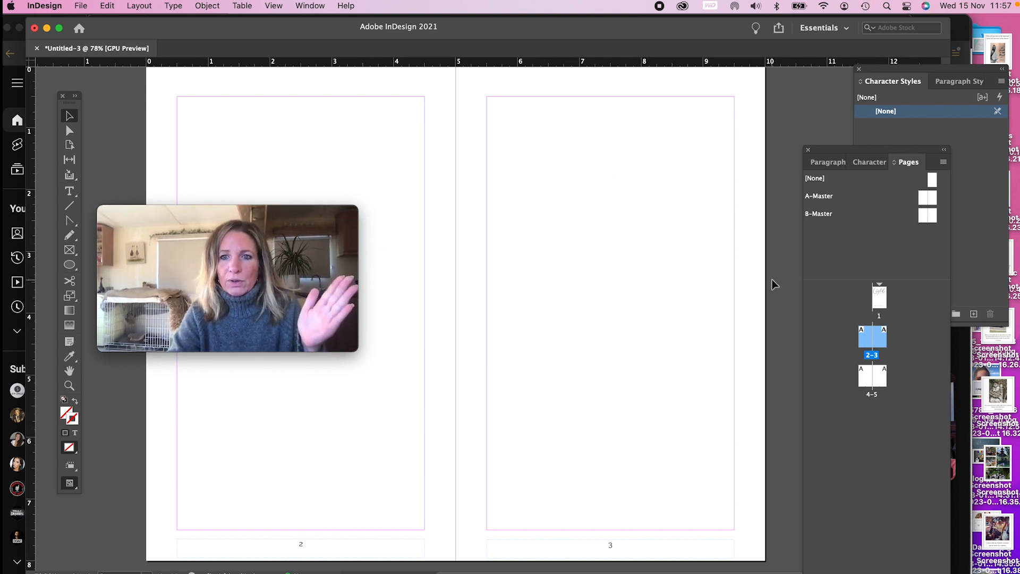
left_click(856, 372)
left_click(866, 342)
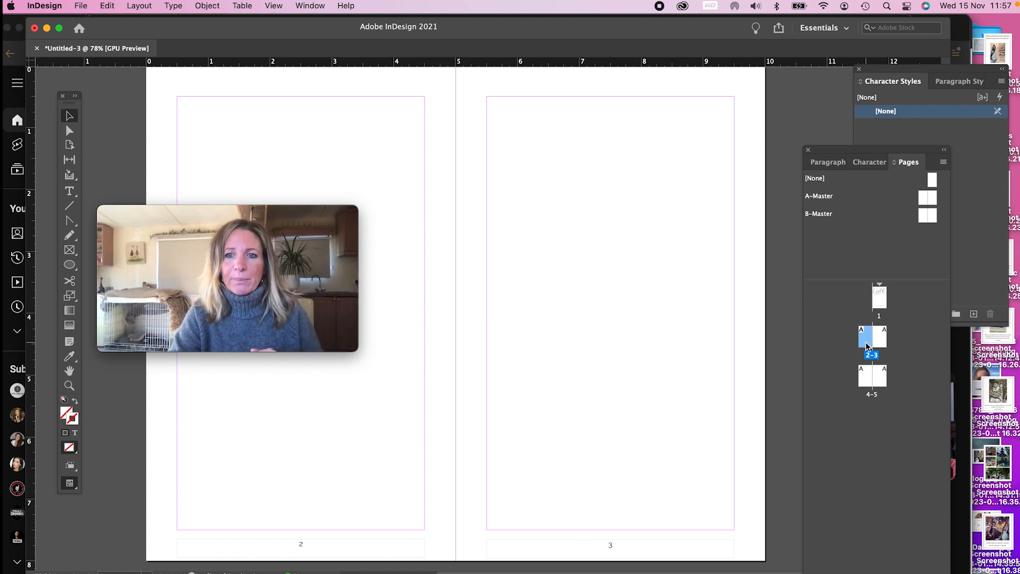
right_click(866, 345)
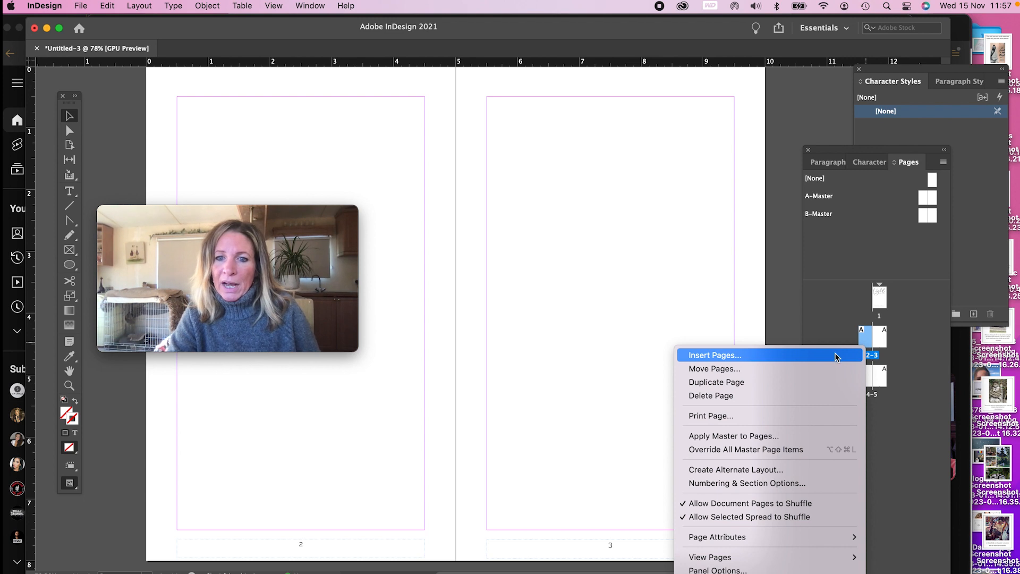
left_click(791, 435)
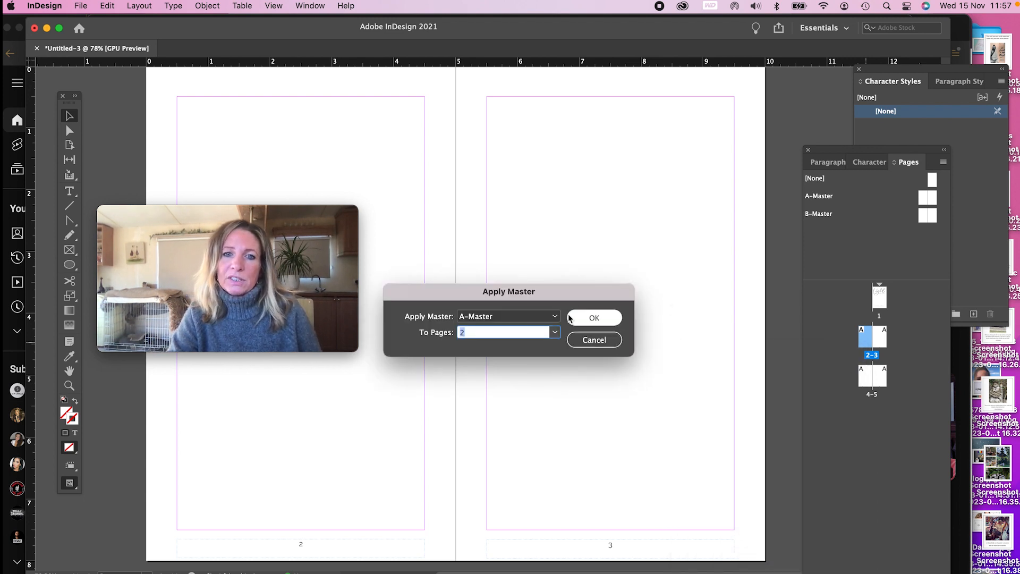
left_click(550, 317)
left_click(531, 329)
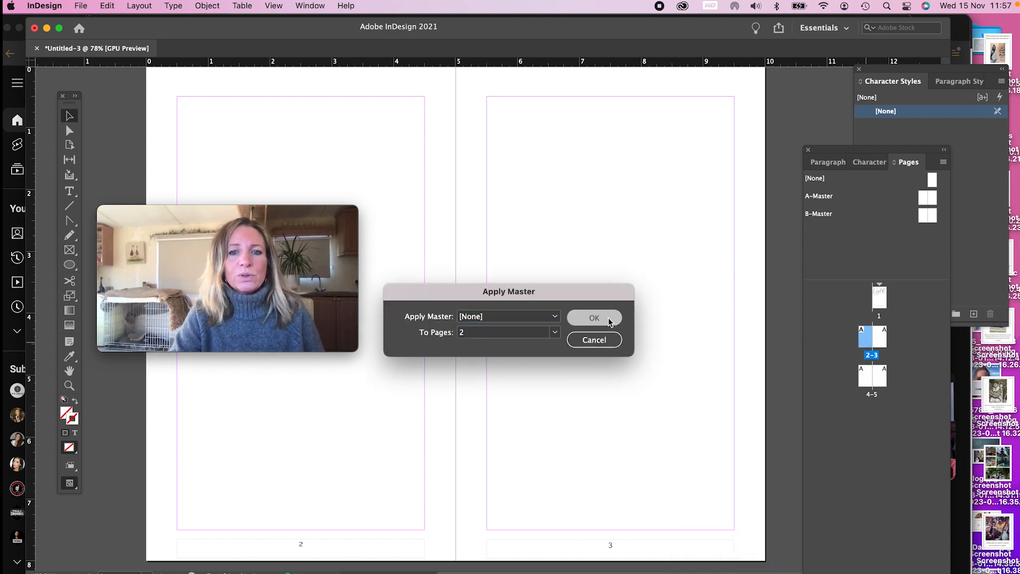
key("Return")
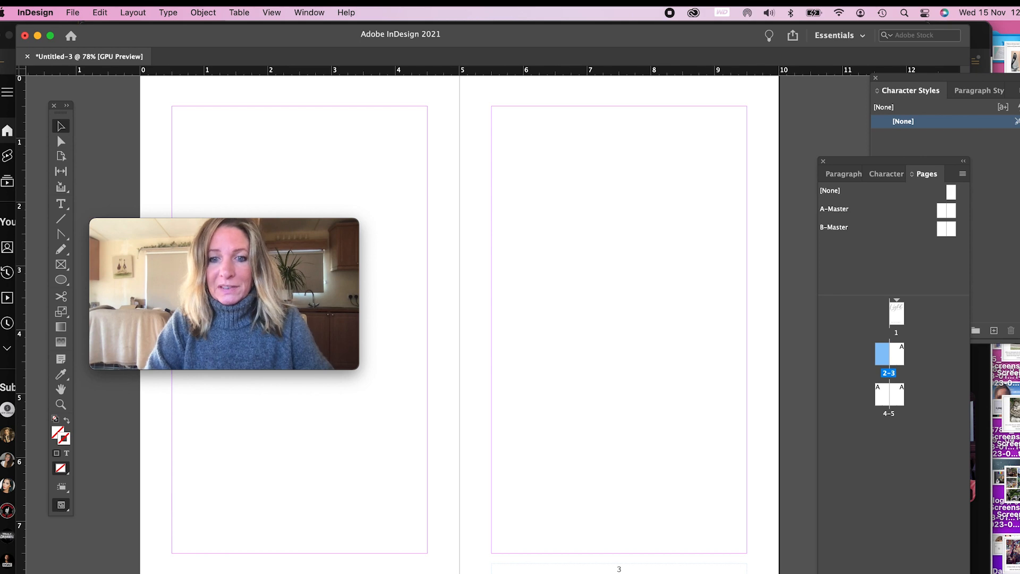
Switch to the Word manuscript and copy the text from the heading "No More Numbing Down" through "Fact: It got worse.".
key("super+Tab")
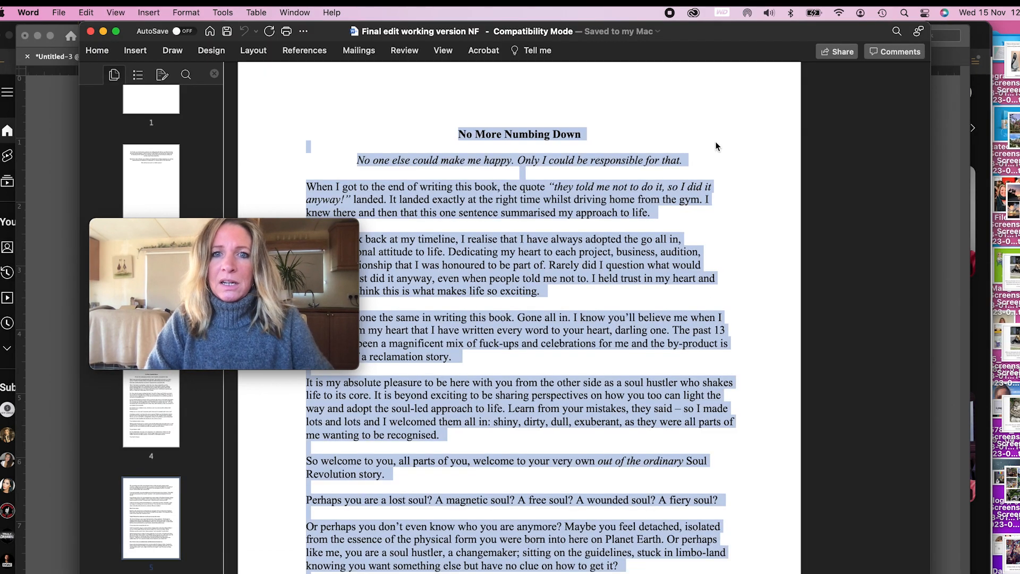
left_click(642, 140)
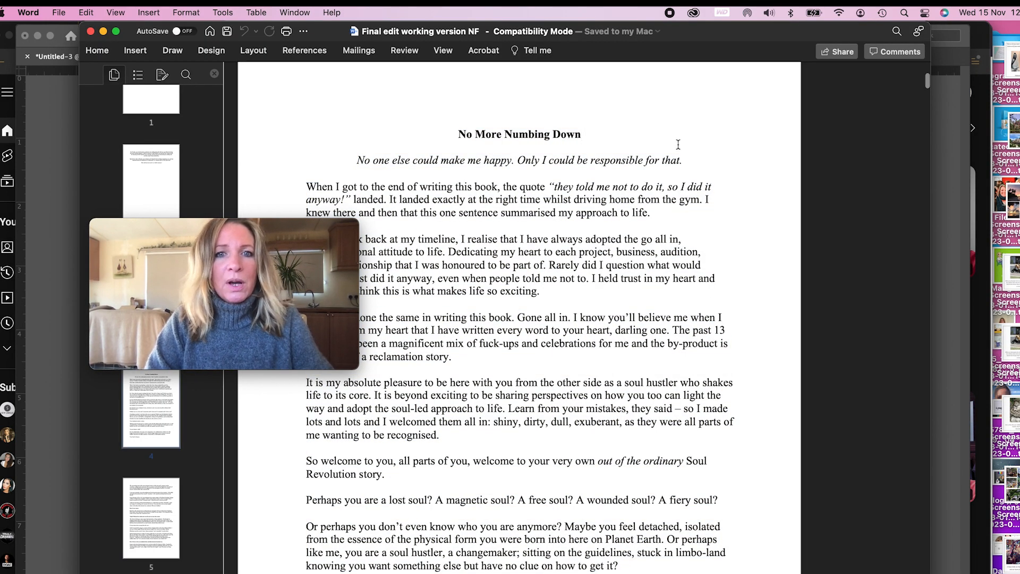
scroll(678, 145, "down", 1)
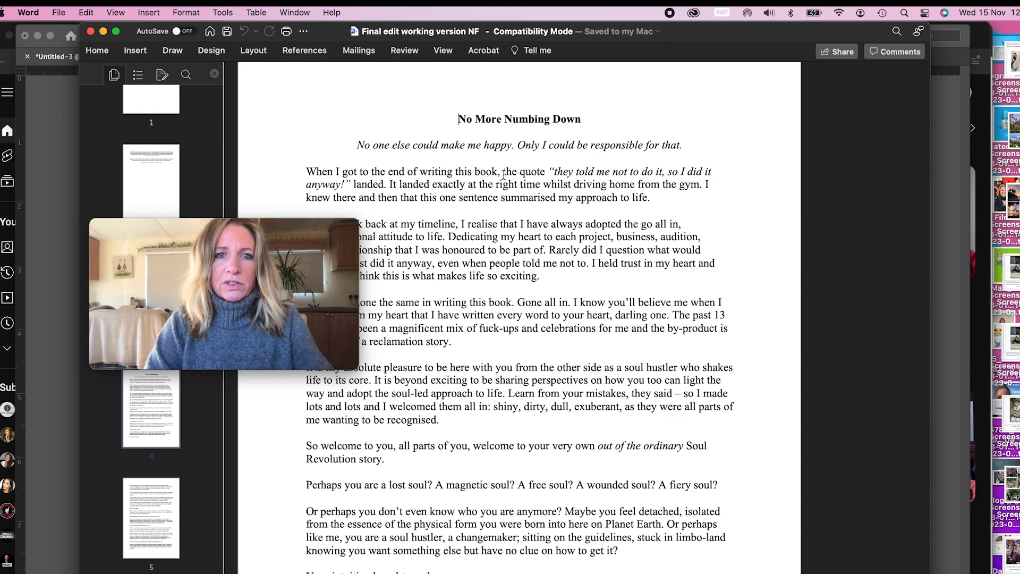
scroll(503, 174, "down", 15)
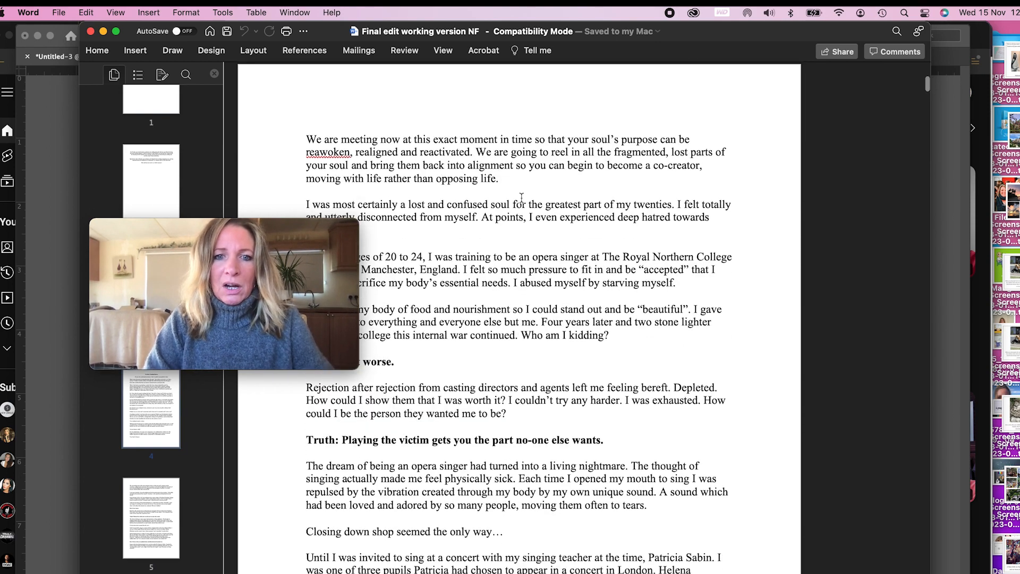
scroll(521, 198, "down", 3)
scroll(521, 198, "up", 6)
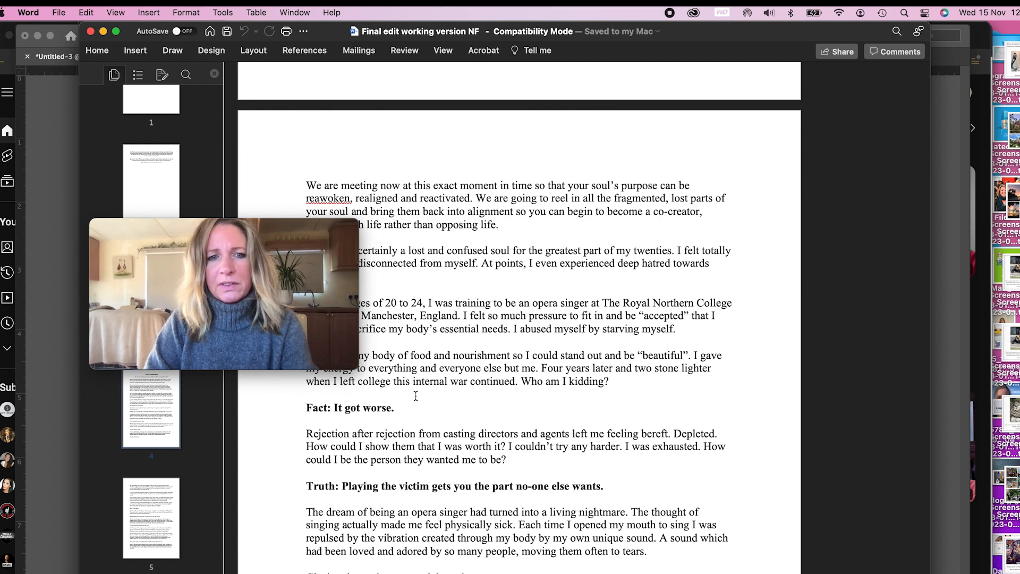
left_click(407, 406, "shift")
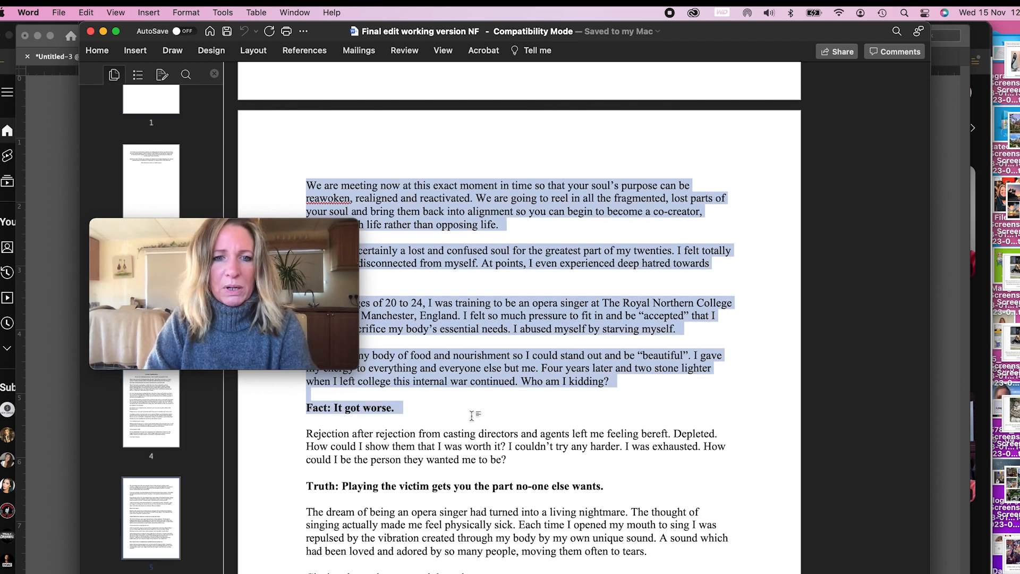
scroll(472, 415, "up", 20)
scroll(472, 416, "up", 20)
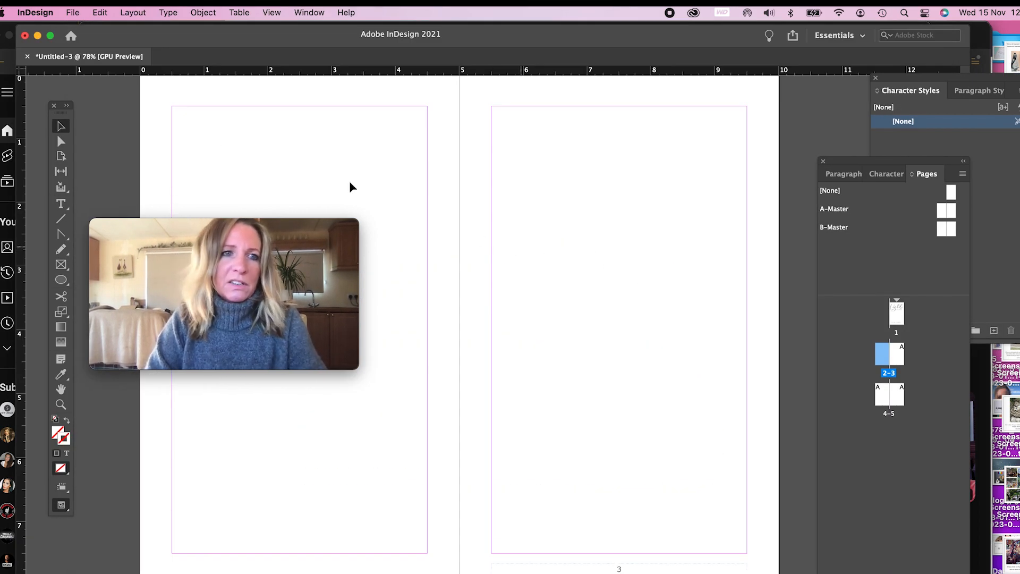
Back in InDesign, draw a text frame filling the margins of page 3 and paste the copied manuscript text into it.
left_click(62, 204)
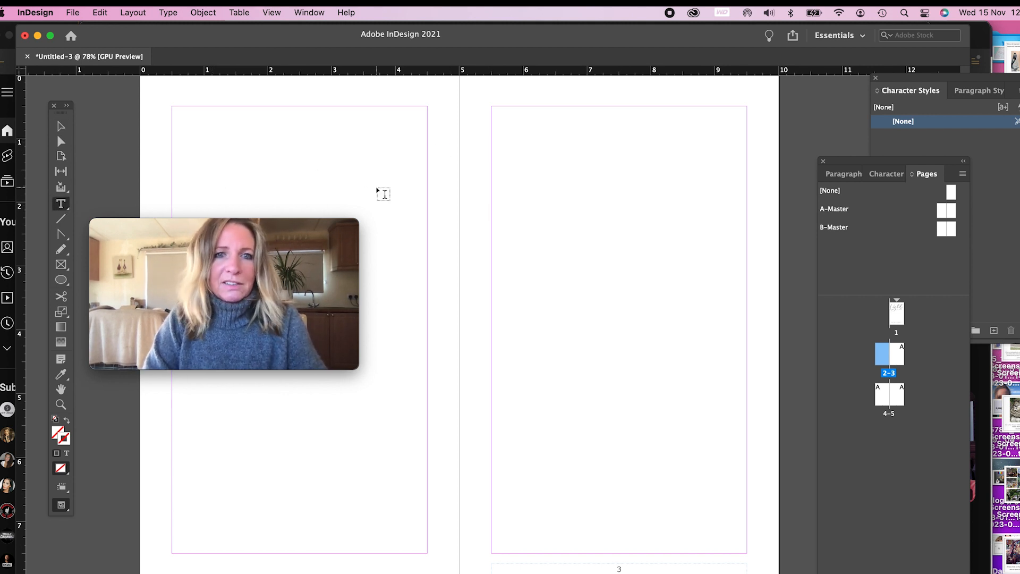
mouse_move(493, 108)
left_mouse_down()
mouse_move(640, 351)
mouse_move(754, 483)
mouse_move(749, 553)
left_mouse_up()
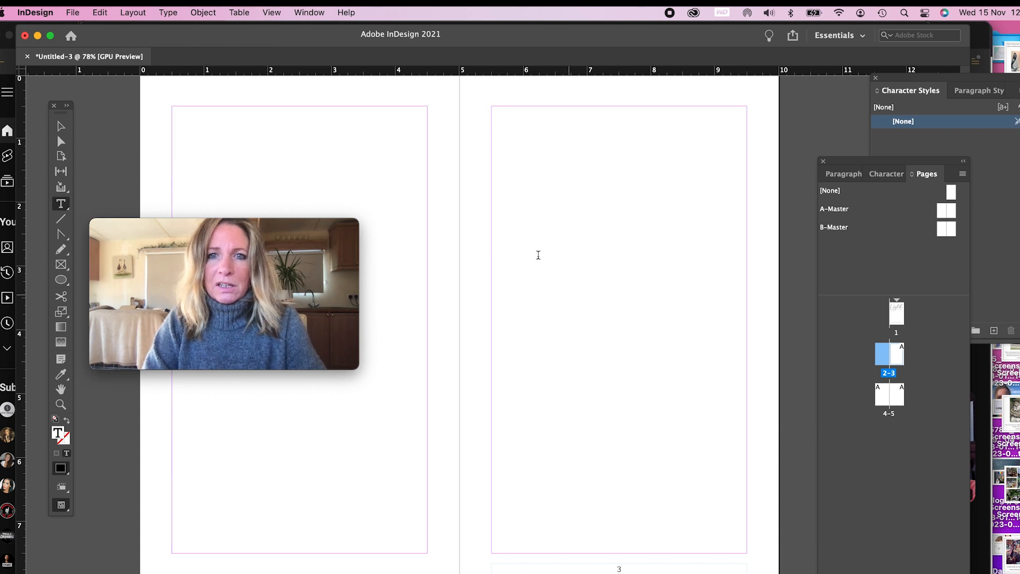
left_click(683, 275)
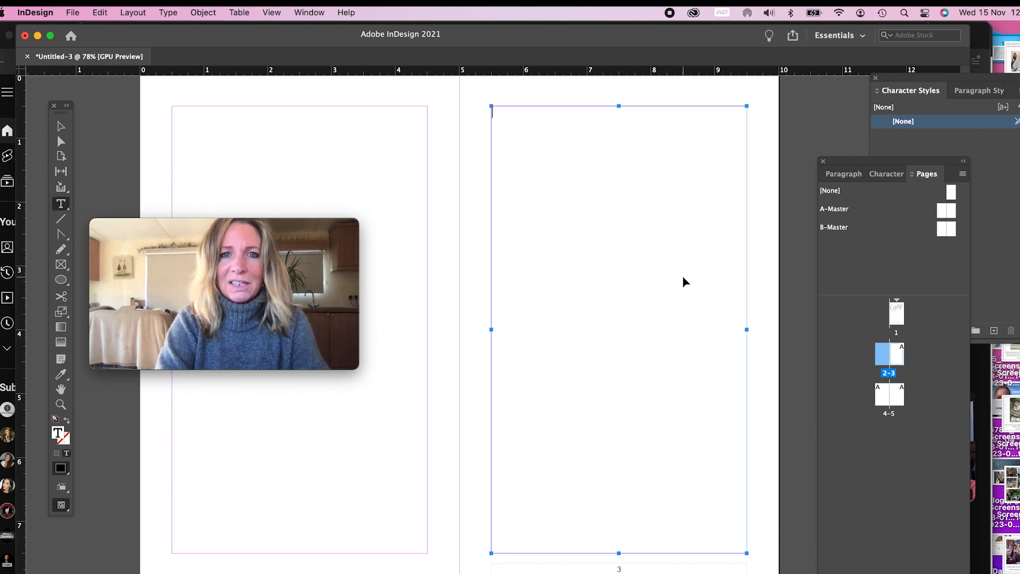
key("super+v")
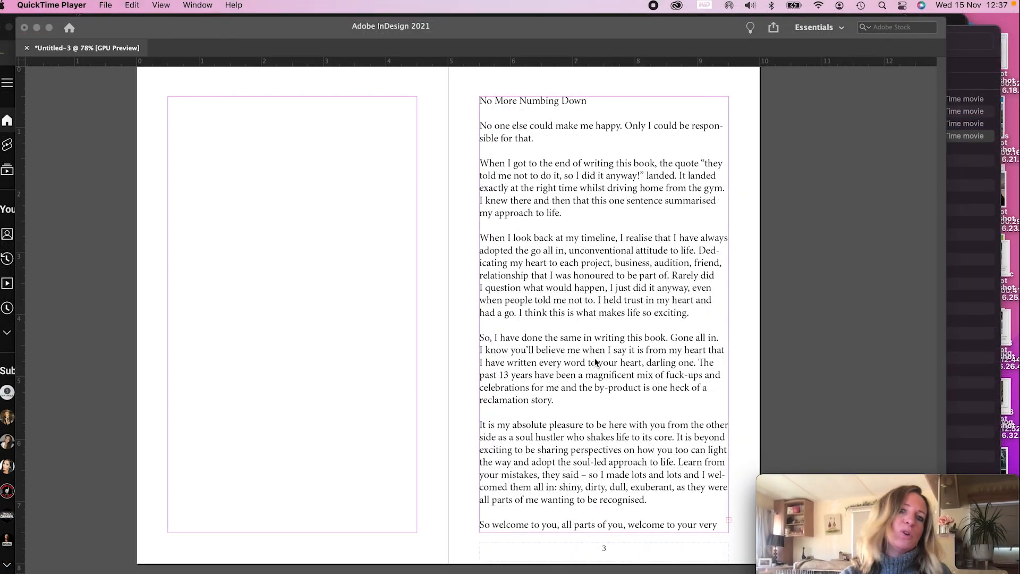
Thread the overset text from the page 3 frame into a new frame starting at page 4's top-left margin corner.
scroll(690, 468, "down", 3)
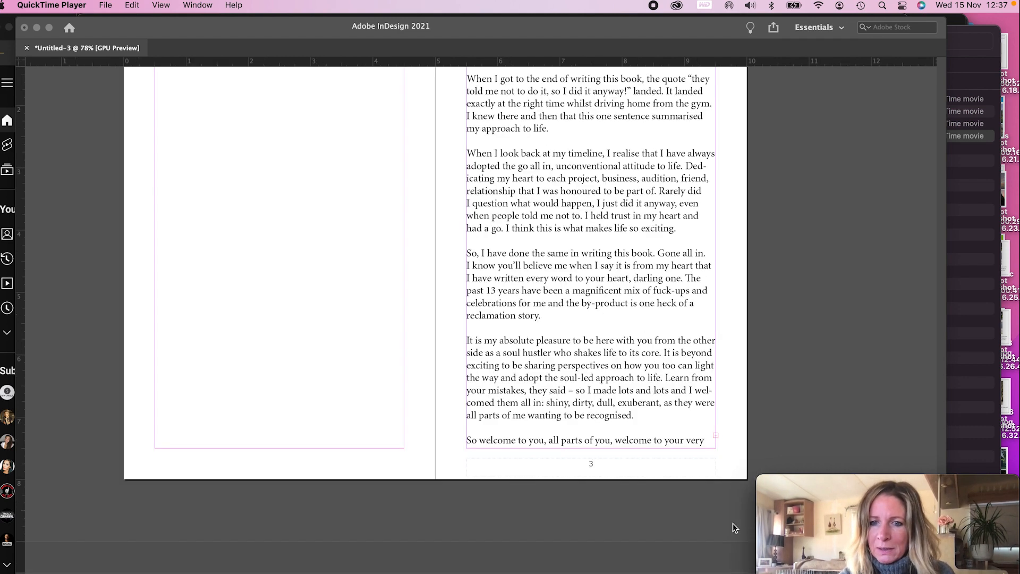
left_click(717, 439)
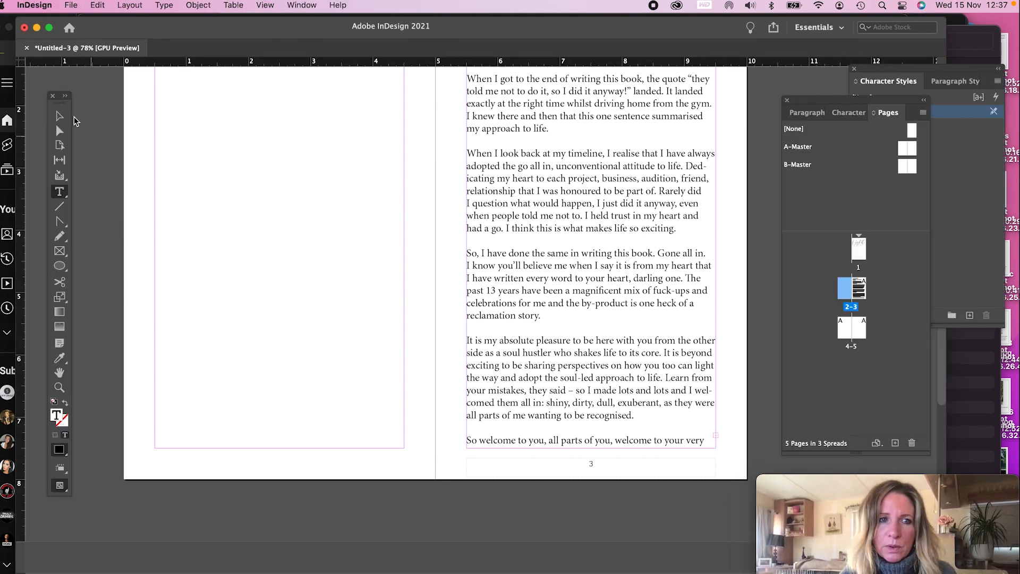
left_click(60, 116)
left_click(715, 436)
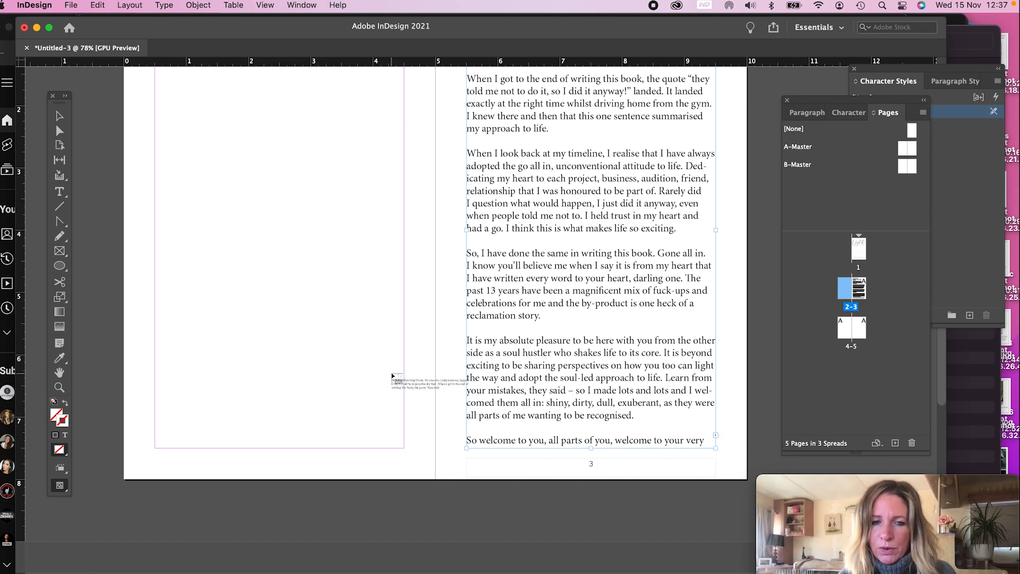
scroll(392, 375, "down", 10)
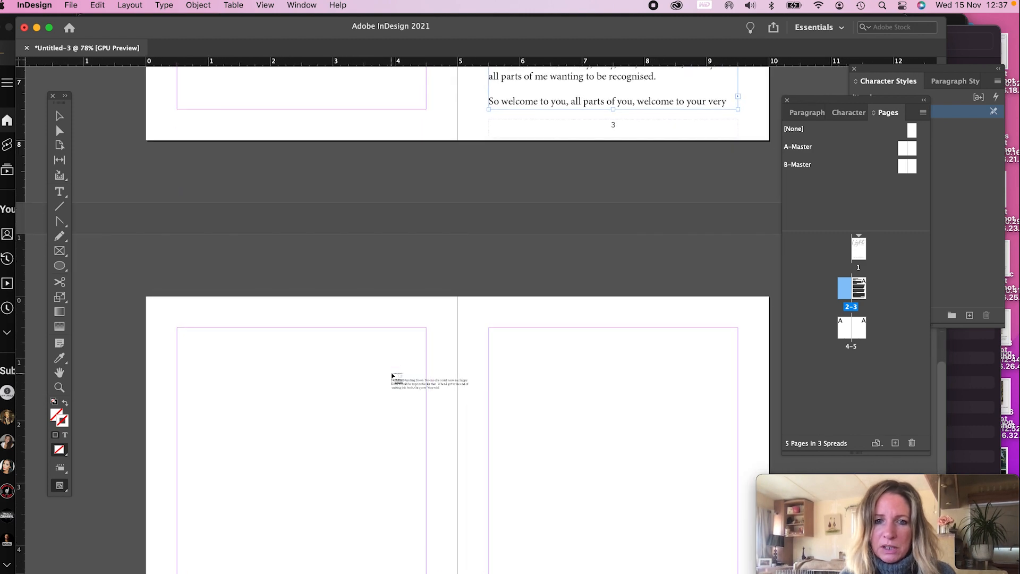
scroll(392, 375, "down", 5)
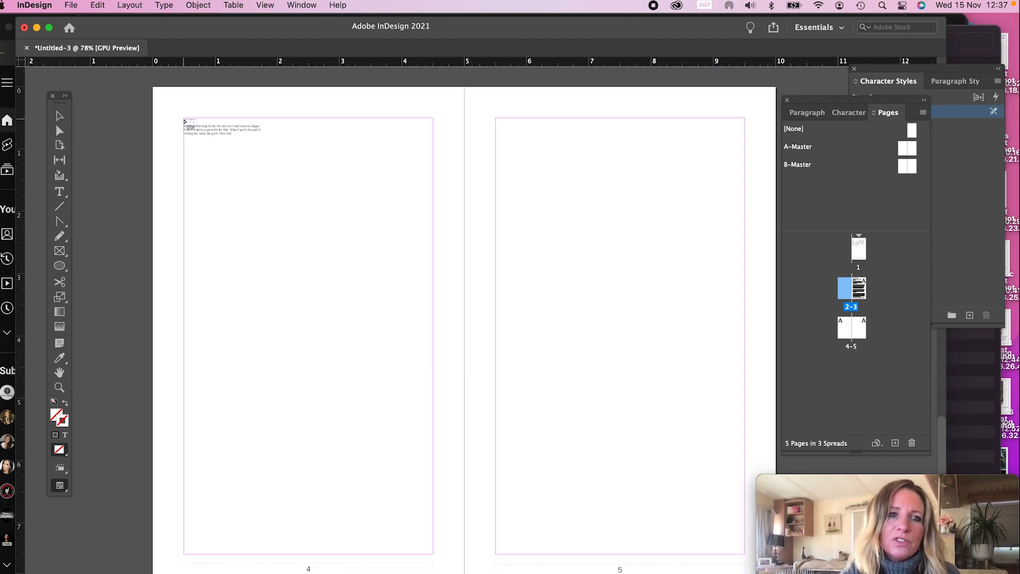
left_click(184, 120)
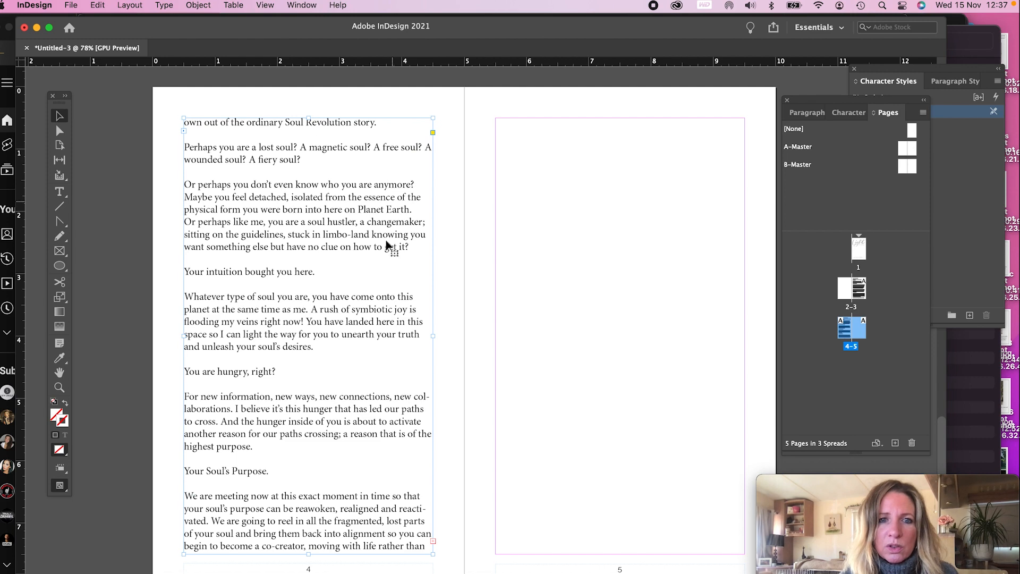
Continue the overset text from page 4 into a linked frame within the margins of page 5, then deselect it.
scroll(286, 307, "down", 2)
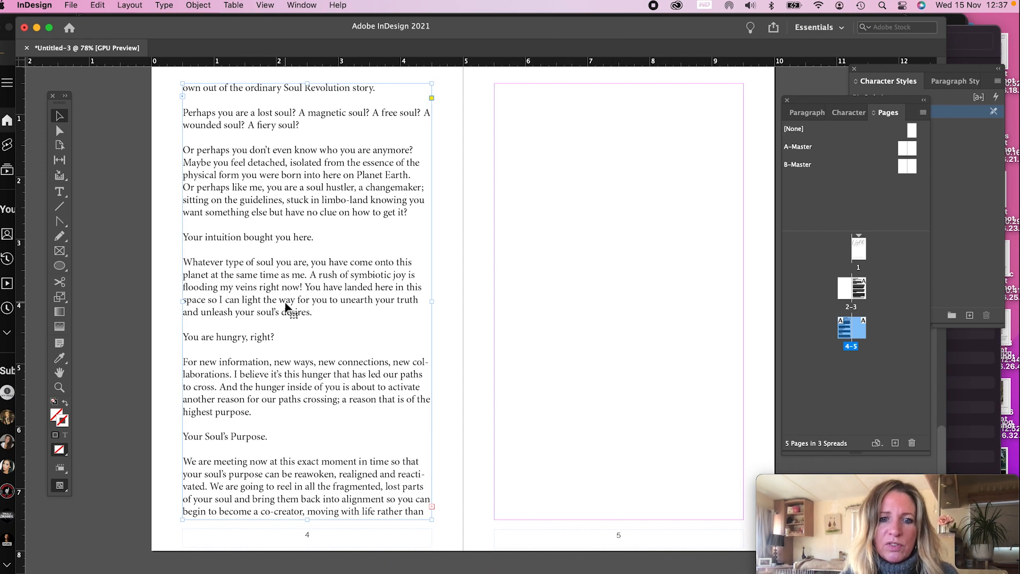
left_click(432, 507)
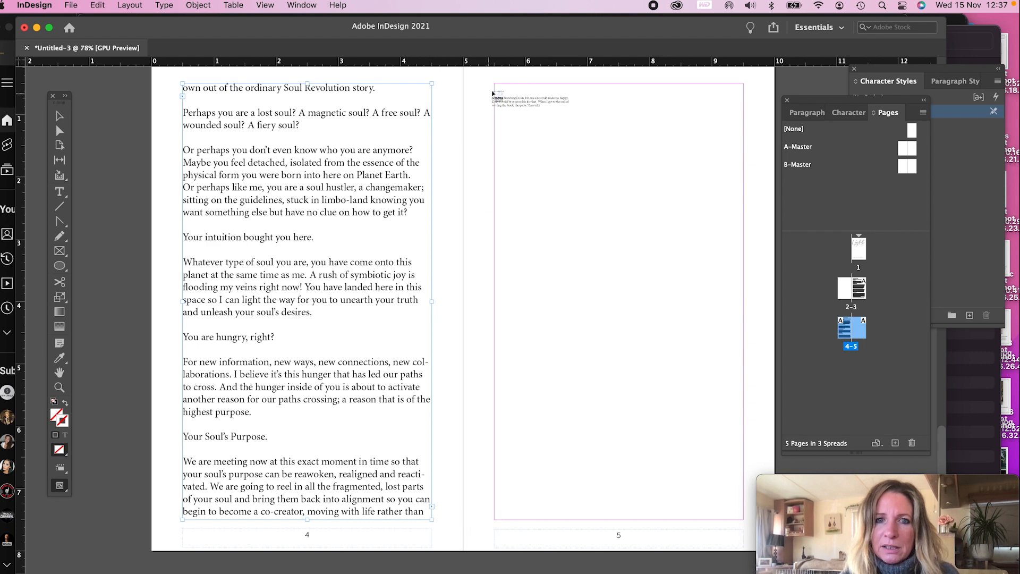
left_click(495, 86)
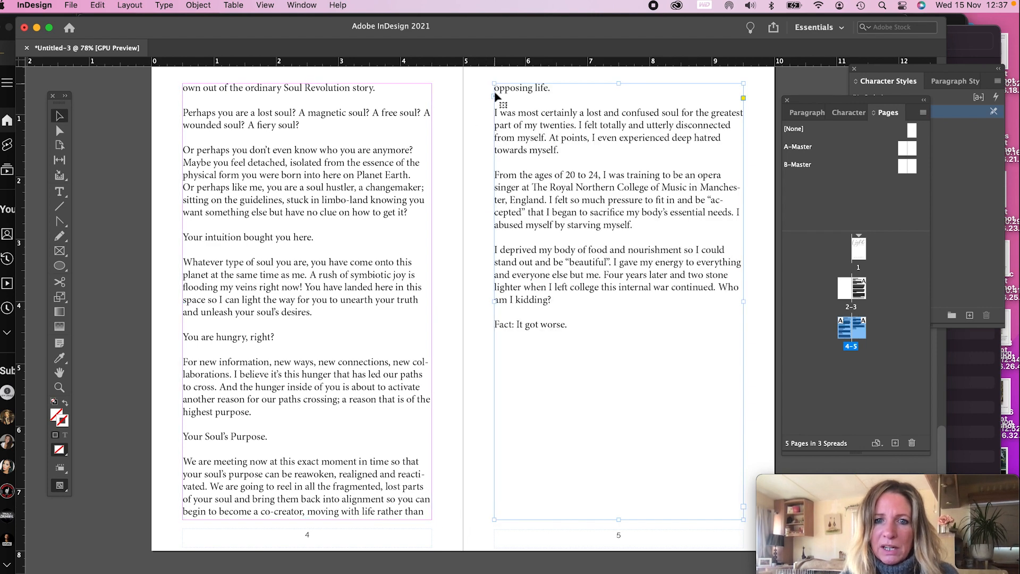
left_click(761, 338)
Insert 10 pages after page 5 based on A-Master.
scroll(756, 333, "down", 1)
scroll(757, 333, "right", 1)
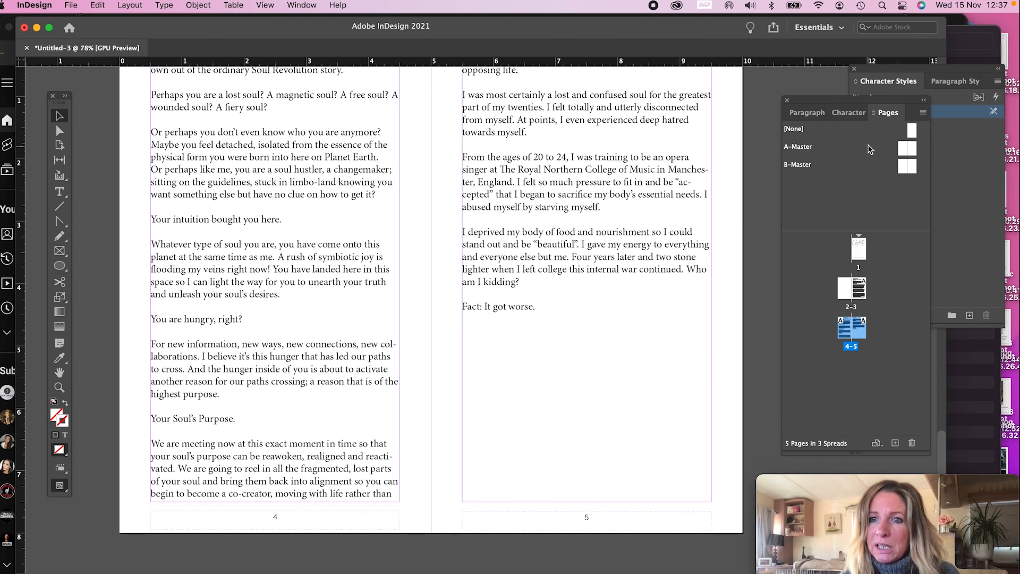
left_click(923, 113)
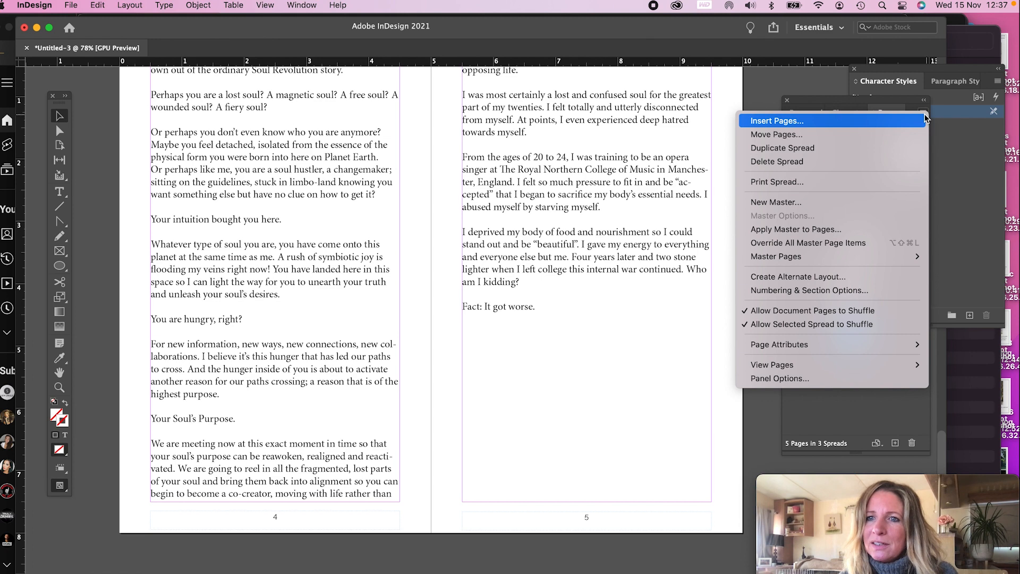
left_click(890, 122)
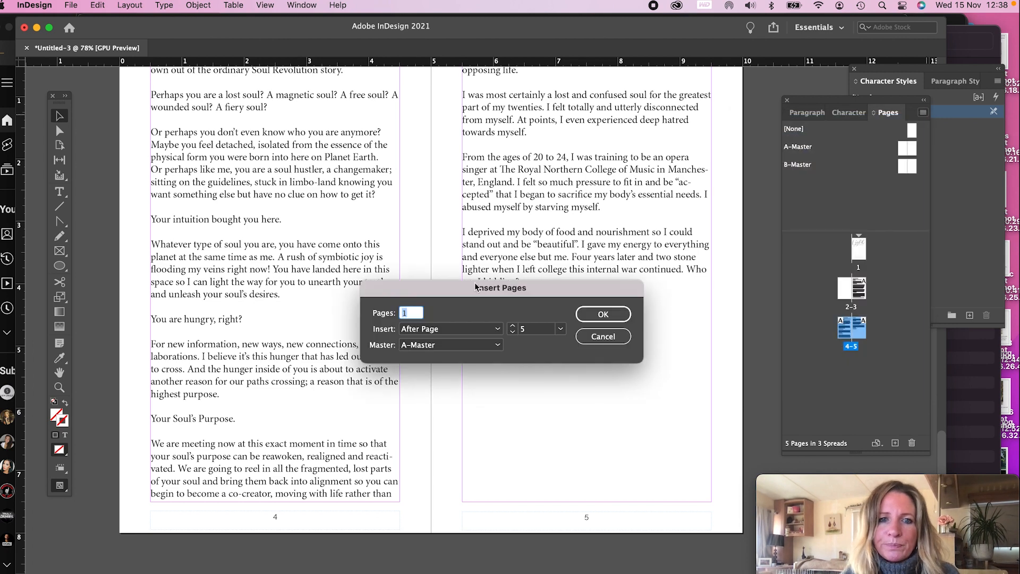
type("4")
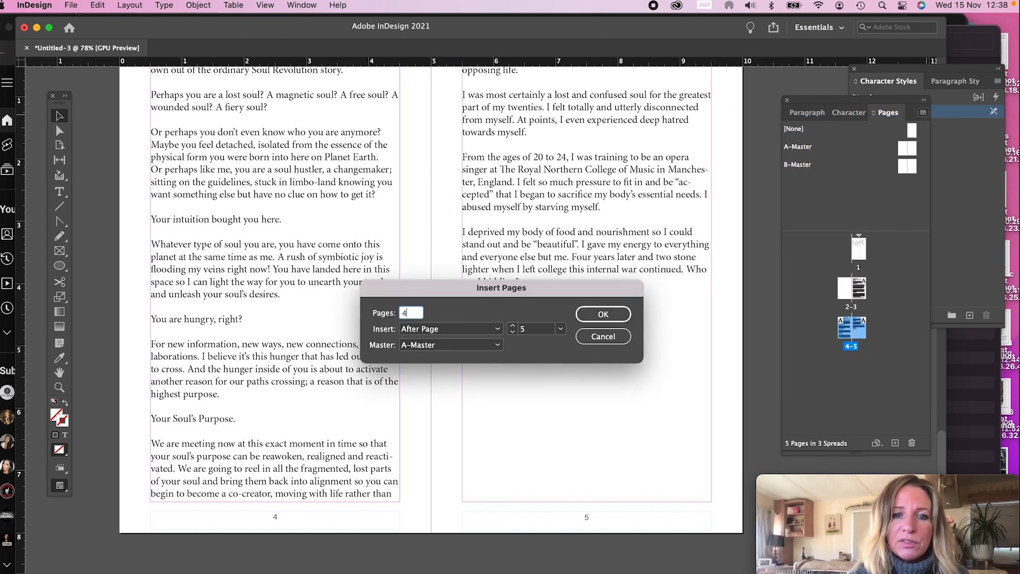
type("10")
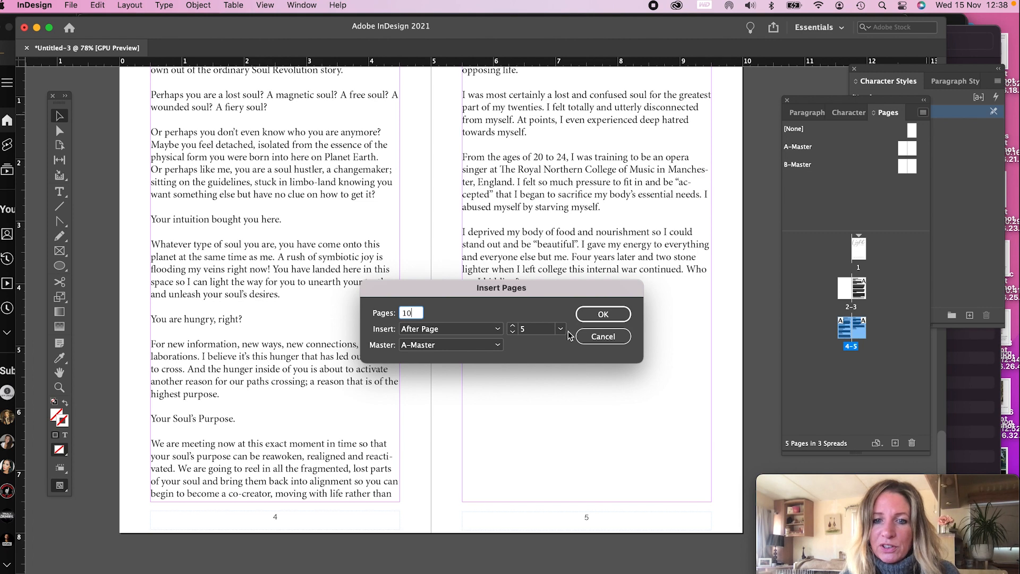
key("Return")
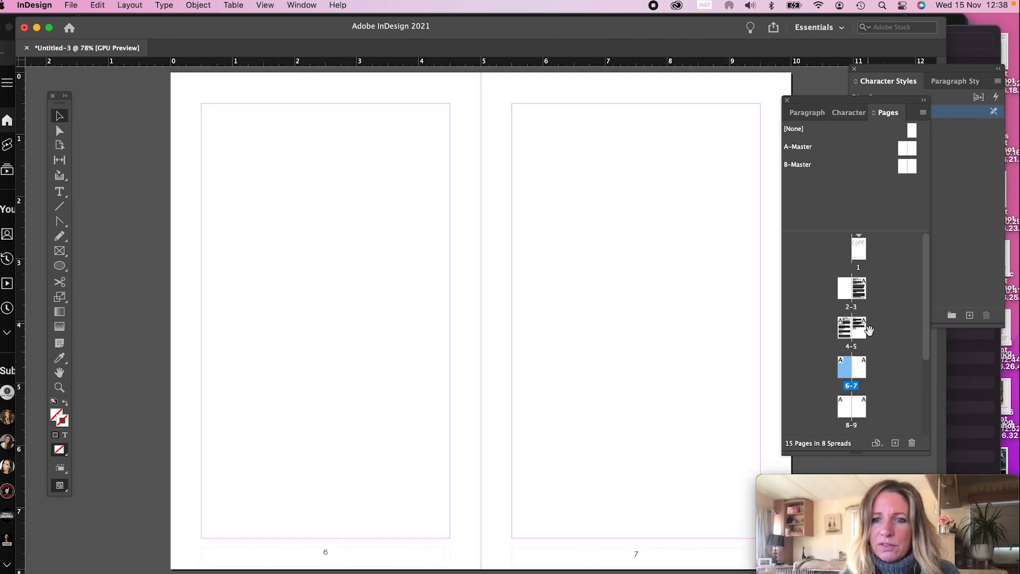
Review the threaded manuscript text on pages 4–5 and back up to the opening text on page 3.
scroll(868, 331, "down", 3)
scroll(868, 330, "up", 3)
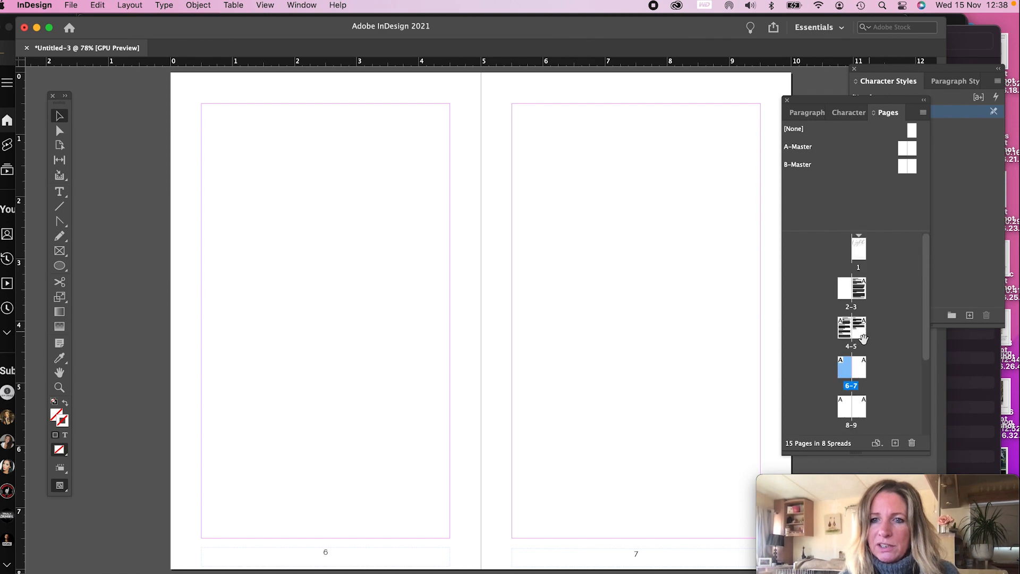
double_click(858, 329)
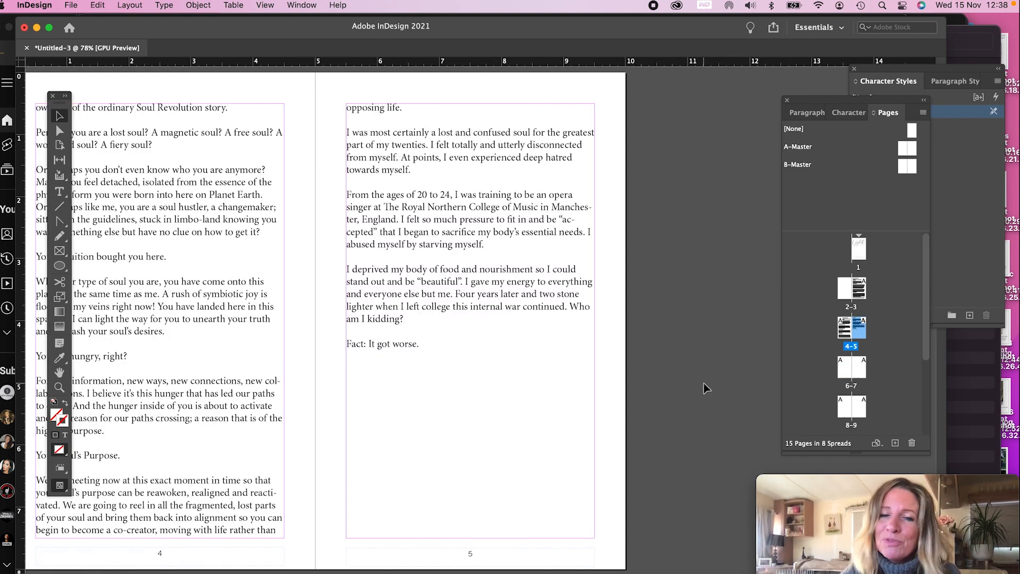
scroll(541, 294, "left", 5)
scroll(541, 295, "up", 2)
scroll(541, 295, "up", 3)
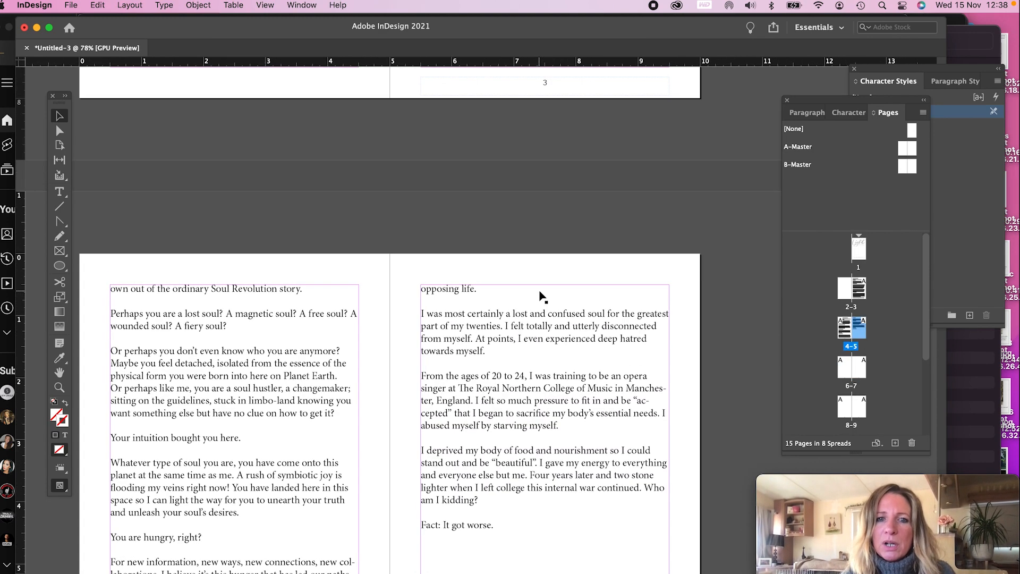
scroll(540, 295, "up", 10)
scroll(541, 295, "up", 3)
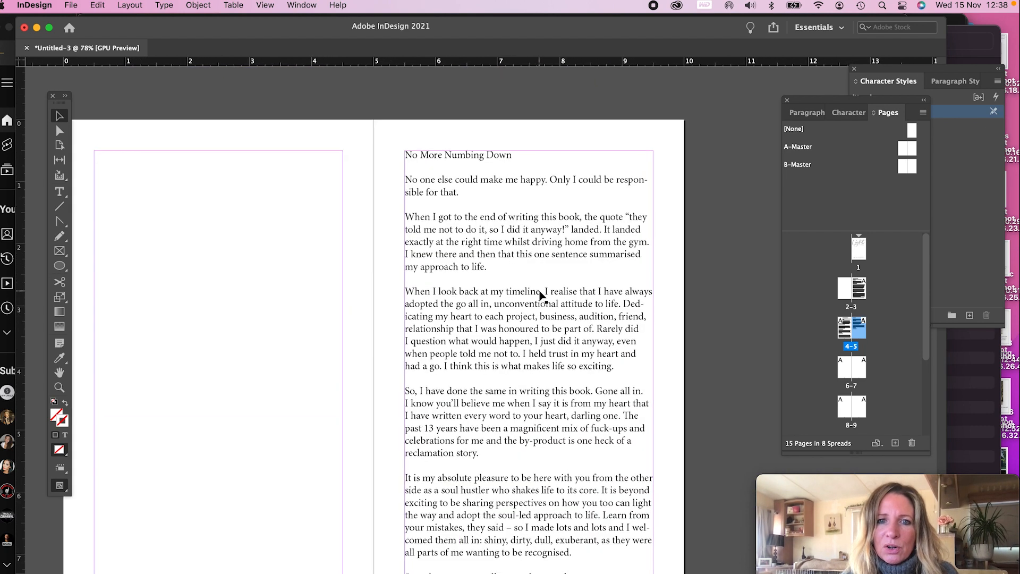
scroll(541, 295, "right", 1)
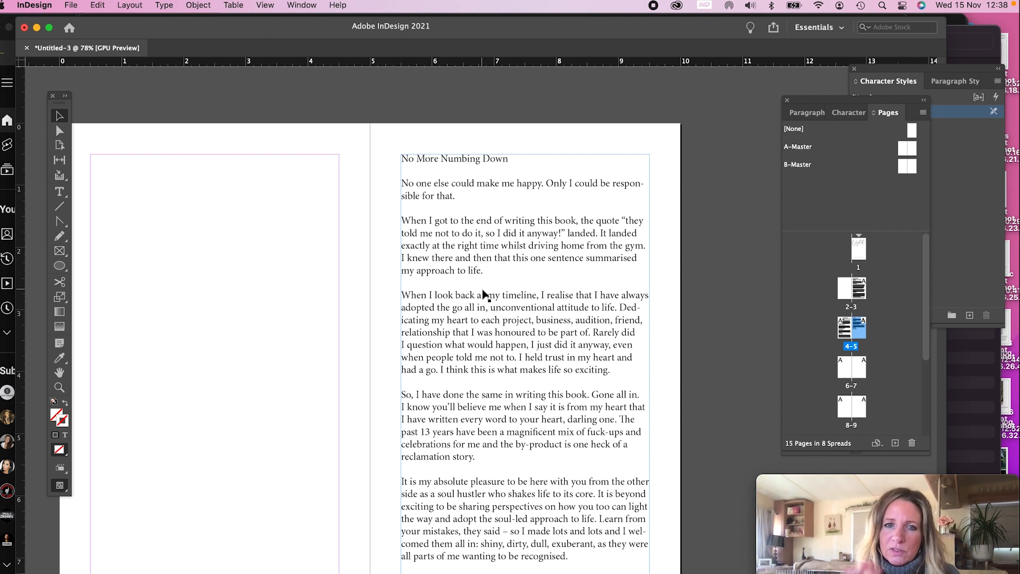
Set the font of the heading "No More Numbing Down" on page 3 to Raleway (TT).
left_click(498, 204)
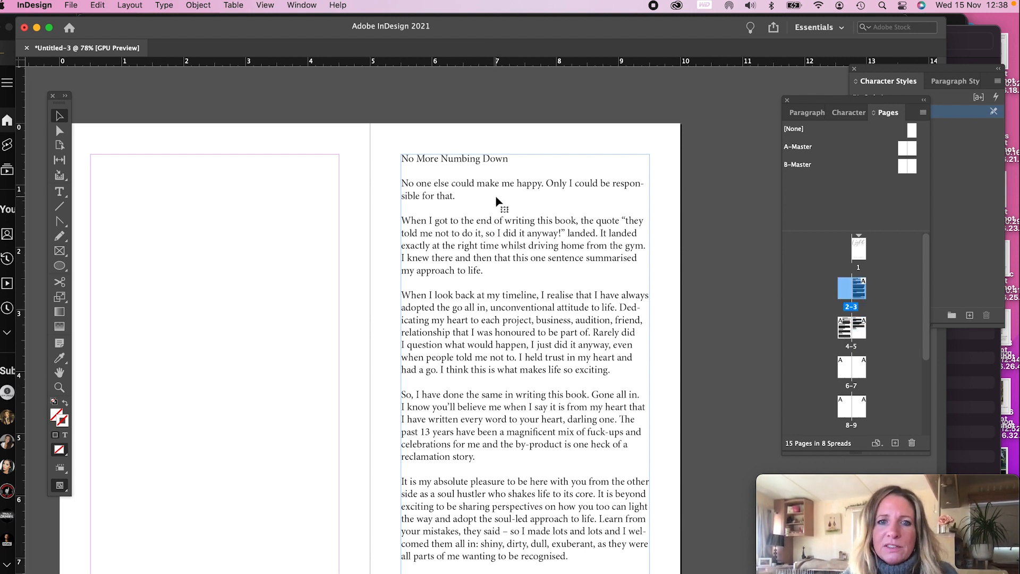
double_click(507, 159)
left_click_drag(521, 159, 391, 158)
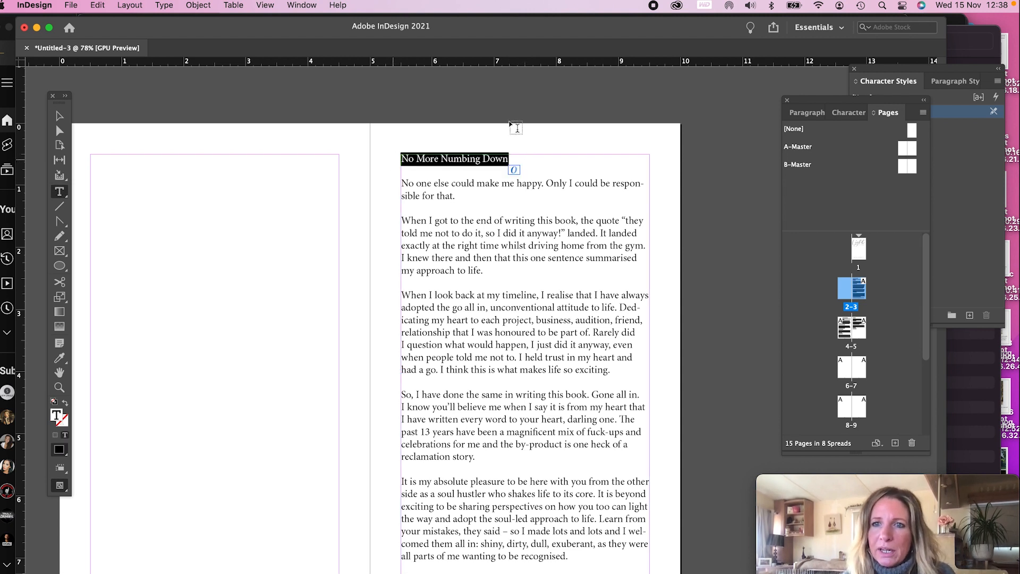
left_click(845, 113)
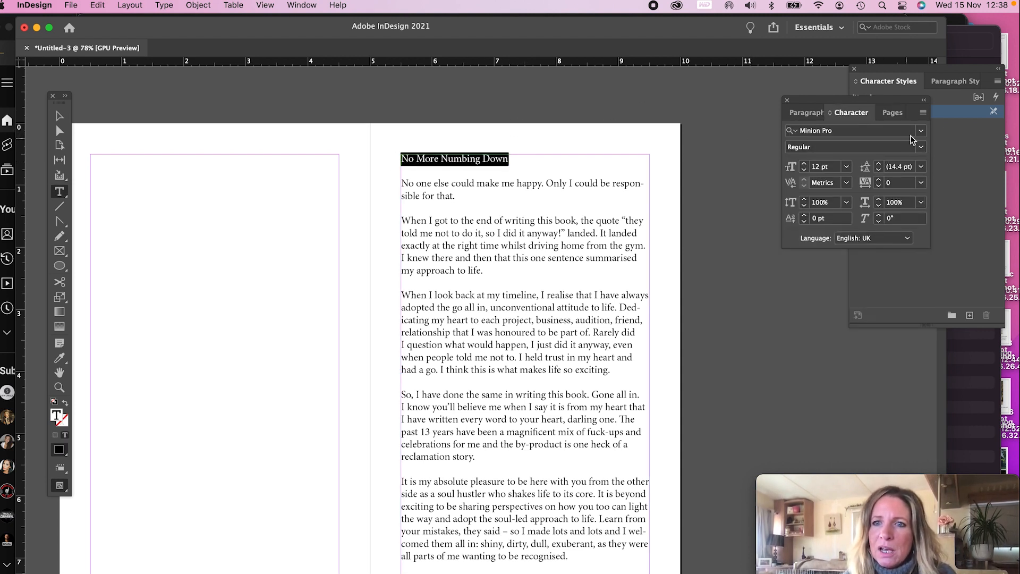
left_click(922, 131)
scroll(871, 249, "up", 5)
scroll(871, 250, "up", 10)
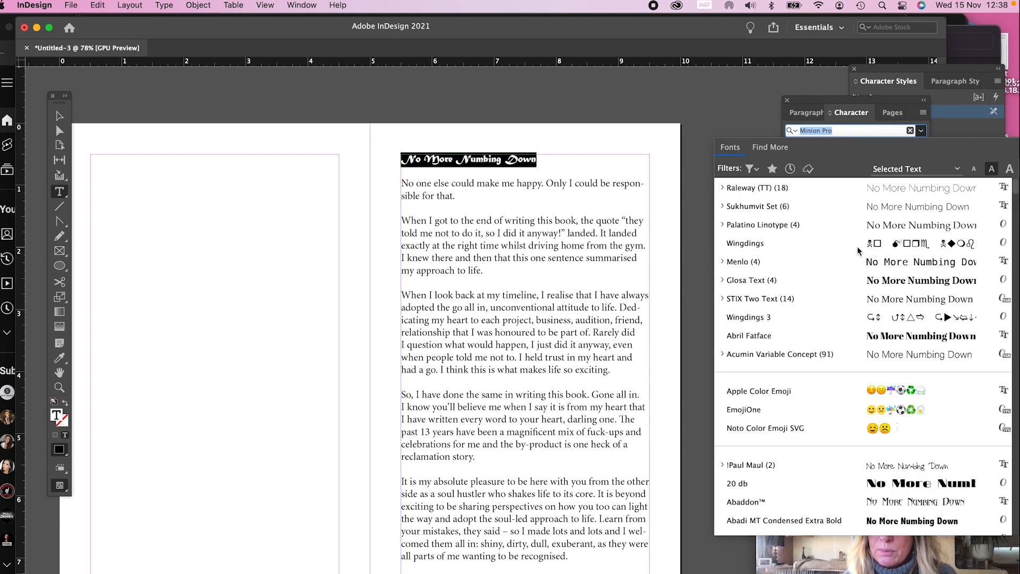
left_click(771, 194)
Increase the selected heading's size to 16 pt and set its style to Bold.
left_click(804, 165)
left_click(804, 165)
left_click(804, 164)
left_click(804, 165)
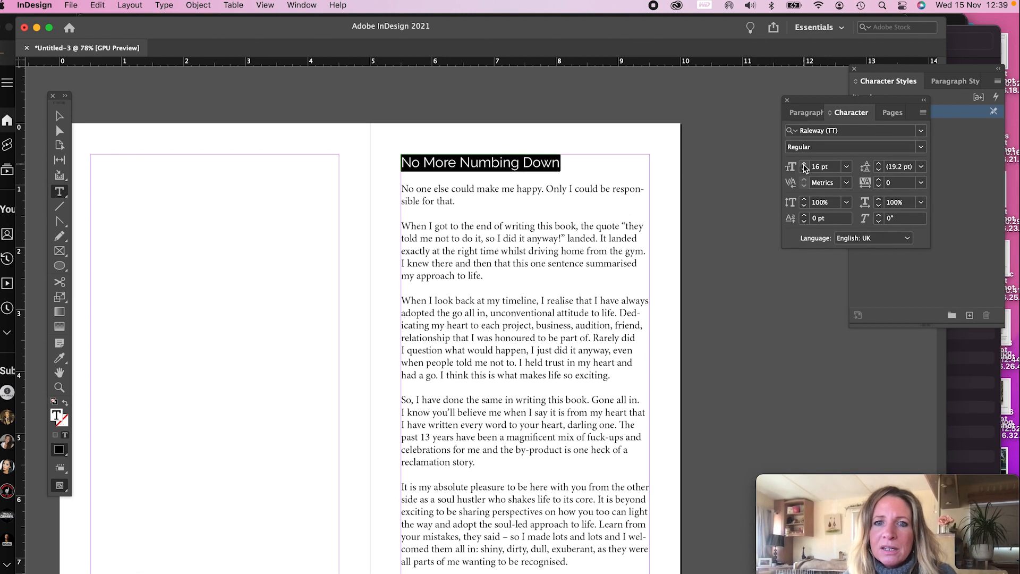
left_click(923, 148)
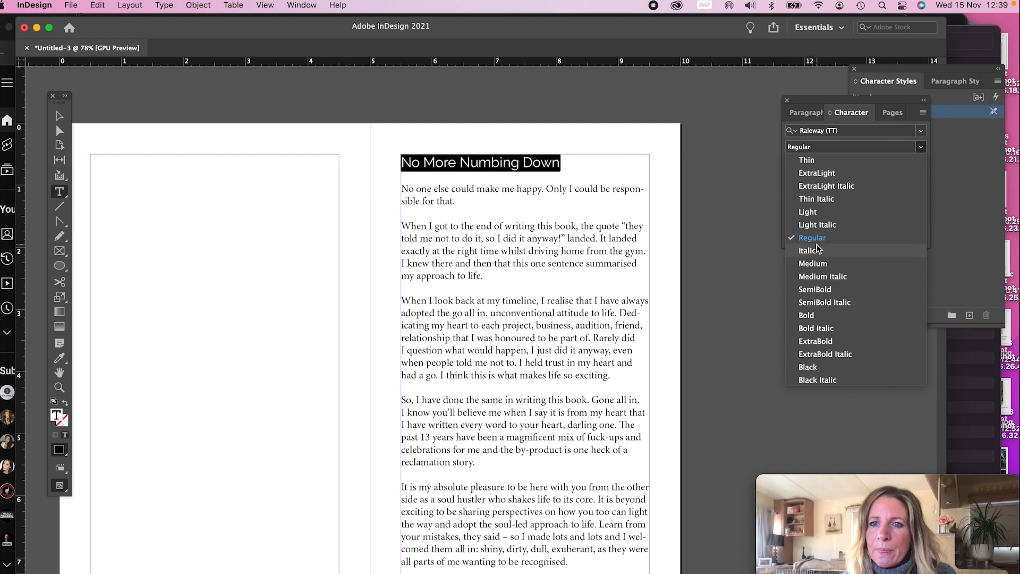
left_click(810, 315)
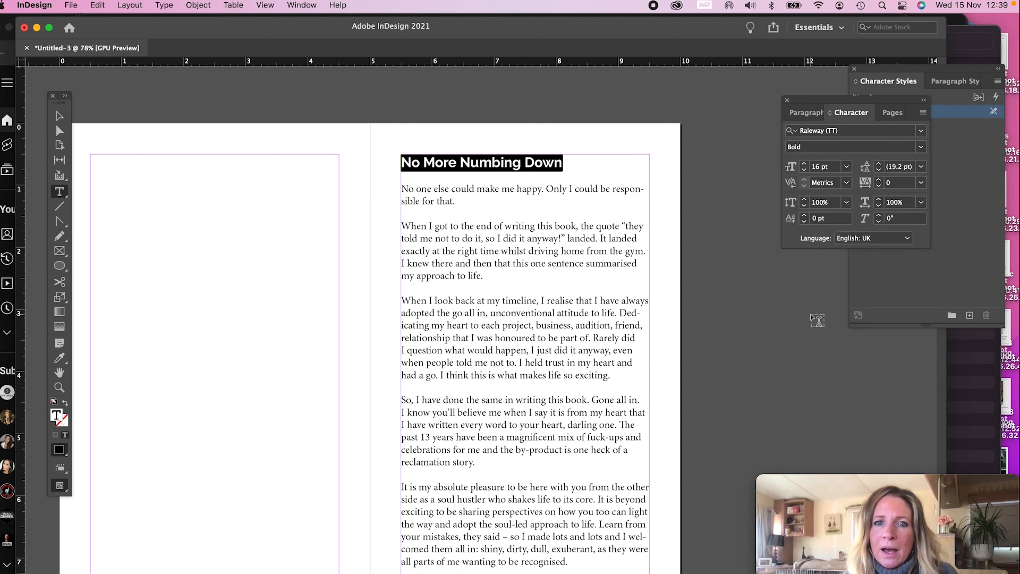
Centre the page 3 heading and set the space after it to 0.3125 in, then deselect it.
left_click(804, 112)
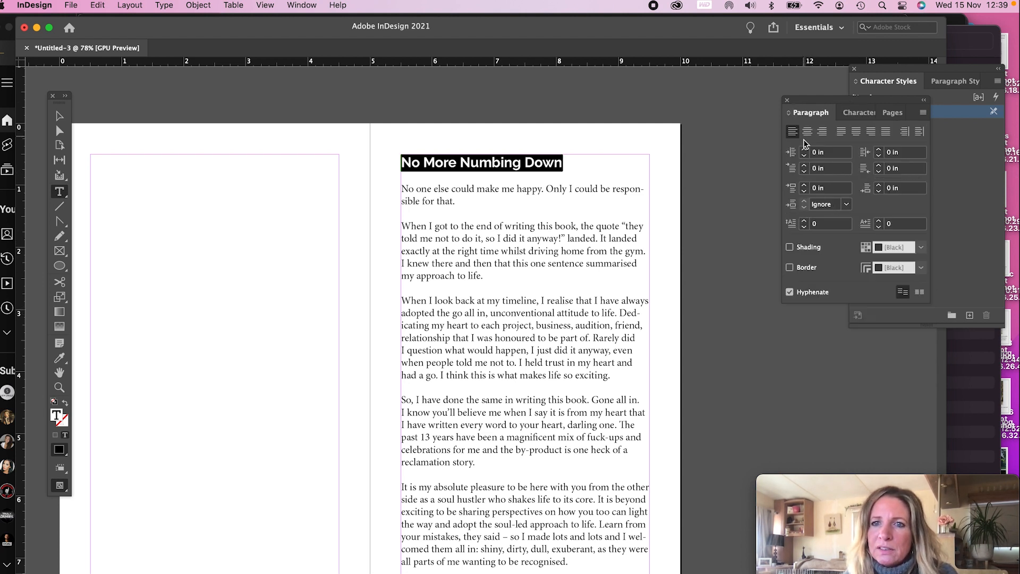
left_click(806, 134)
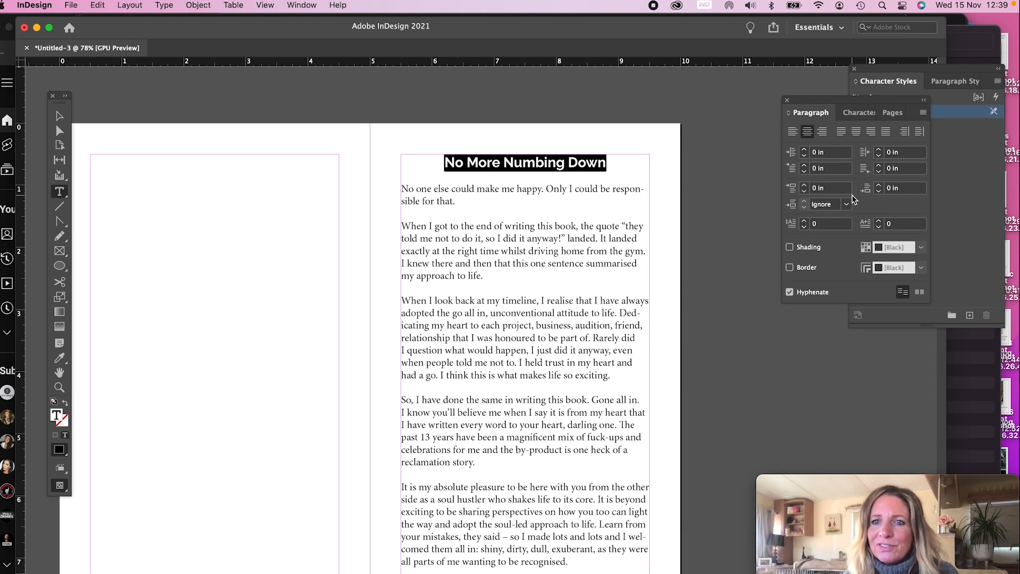
left_click(880, 185)
left_click(880, 185)
left_click(880, 185)
left_click(879, 185)
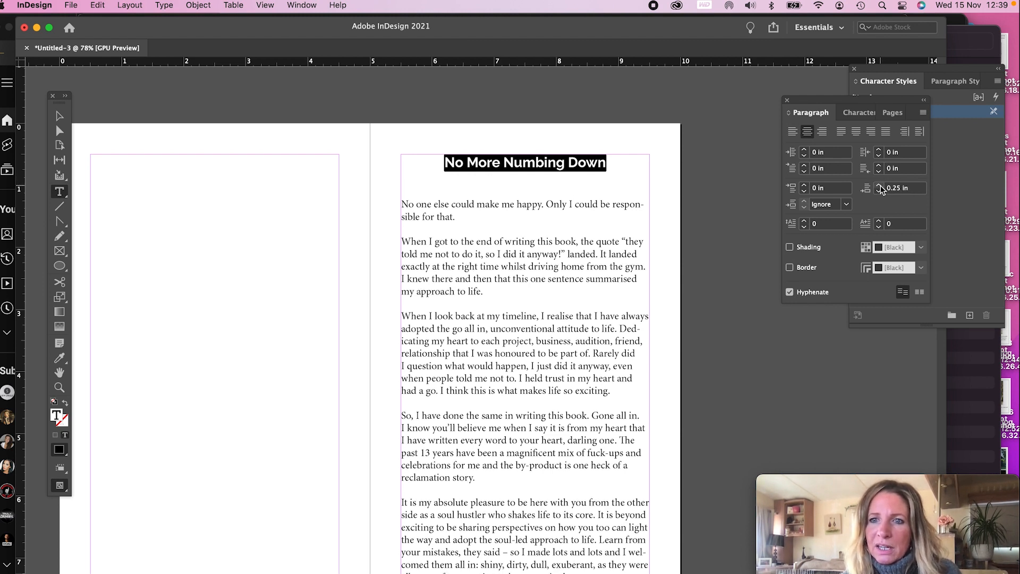
left_click(879, 186)
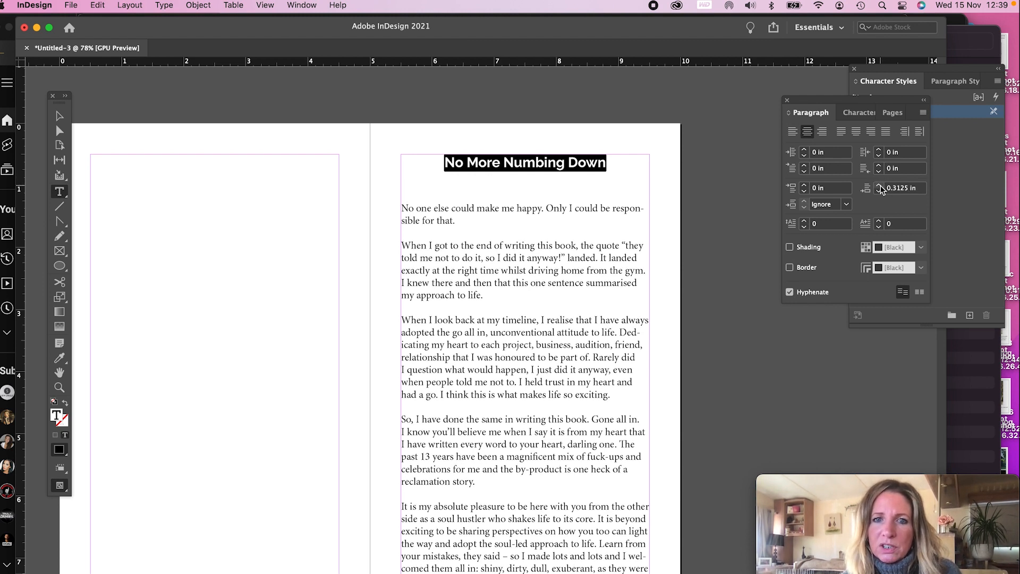
left_click(611, 164)
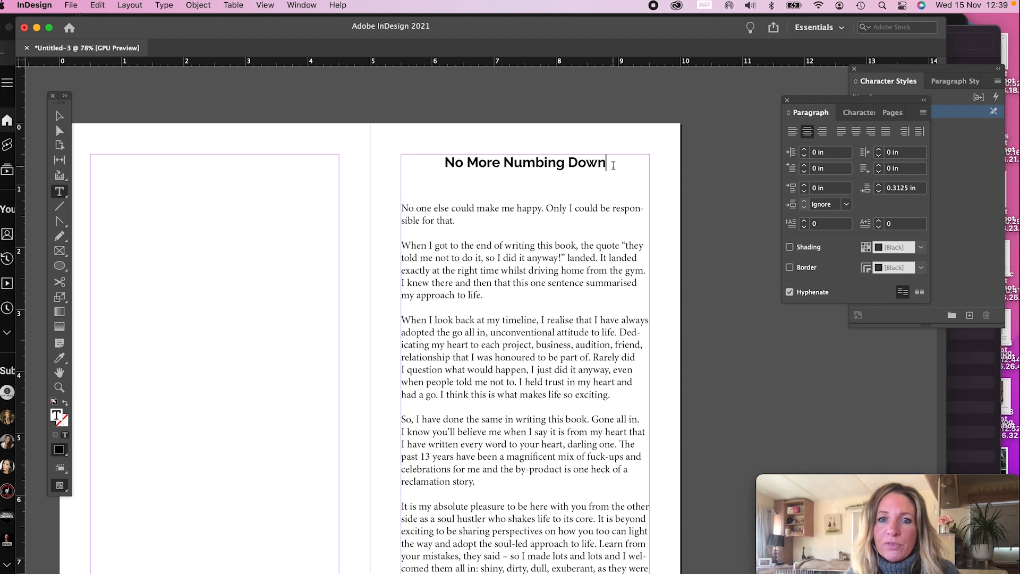
With the page 3 heading selected, uncover the floating styles group and look over its character and paragraph style lists.
left_click_drag(613, 165, 496, 144)
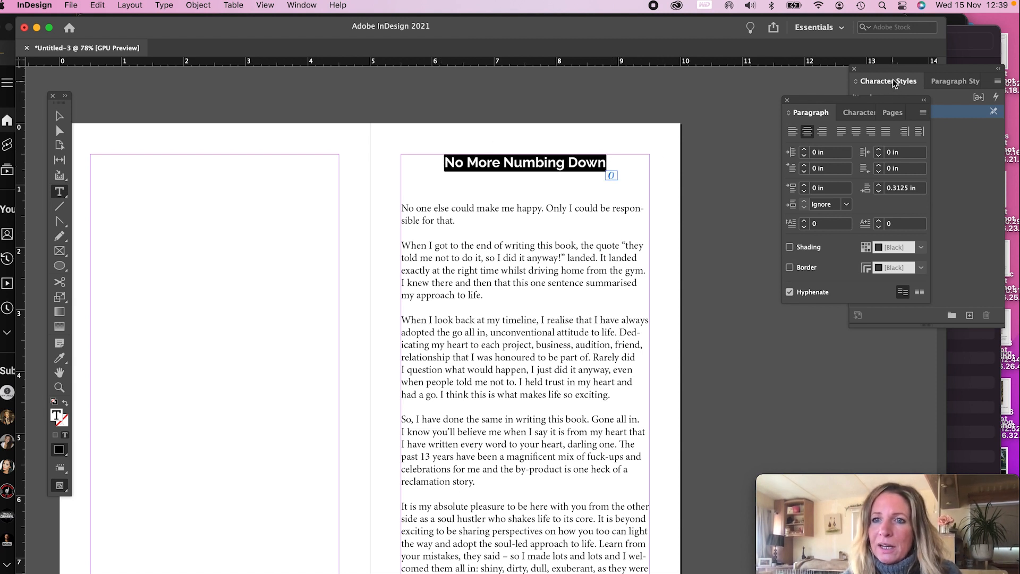
left_click_drag(893, 74, 785, 92)
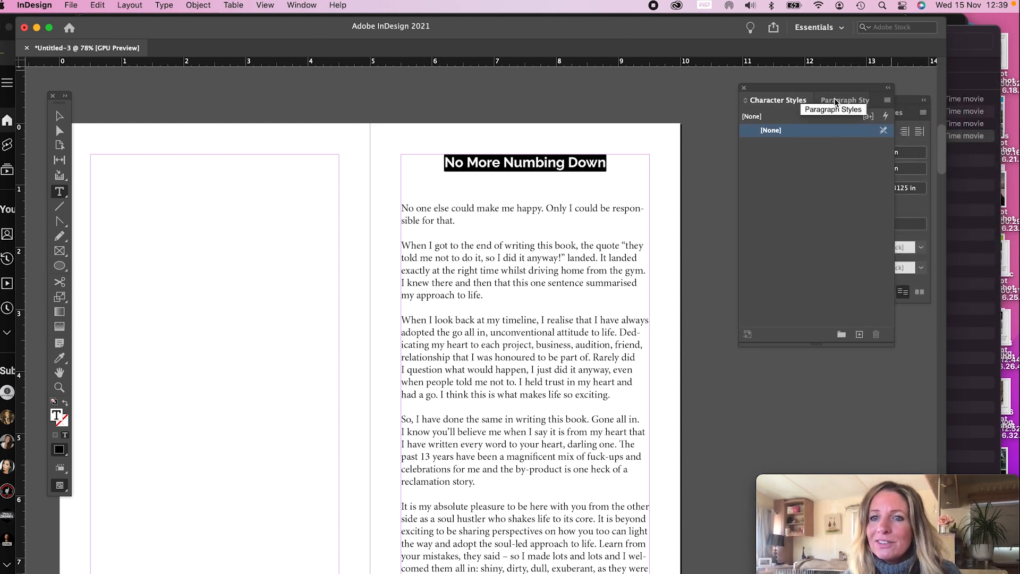
left_click(834, 99)
left_click(778, 99)
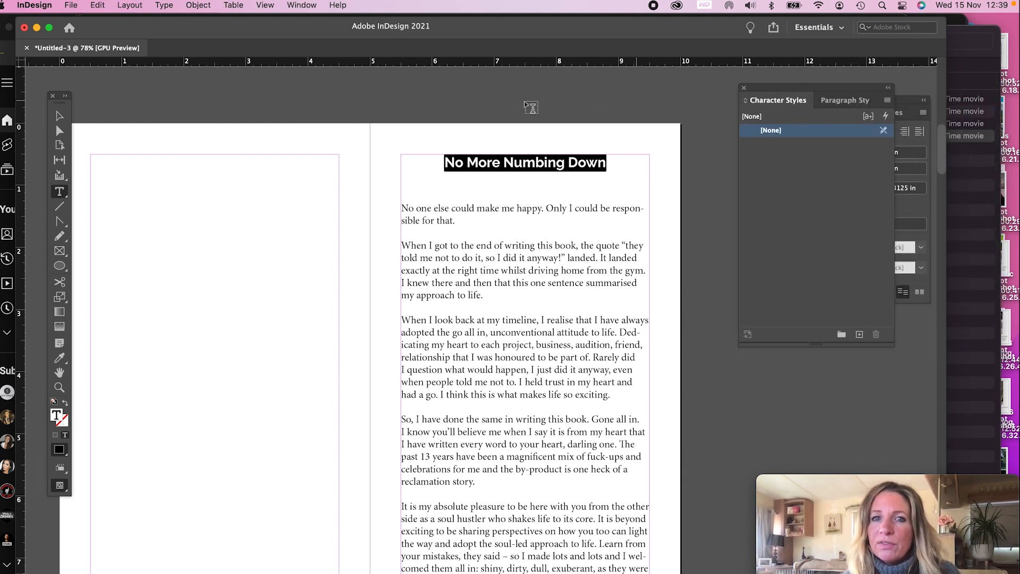
left_click(302, 5)
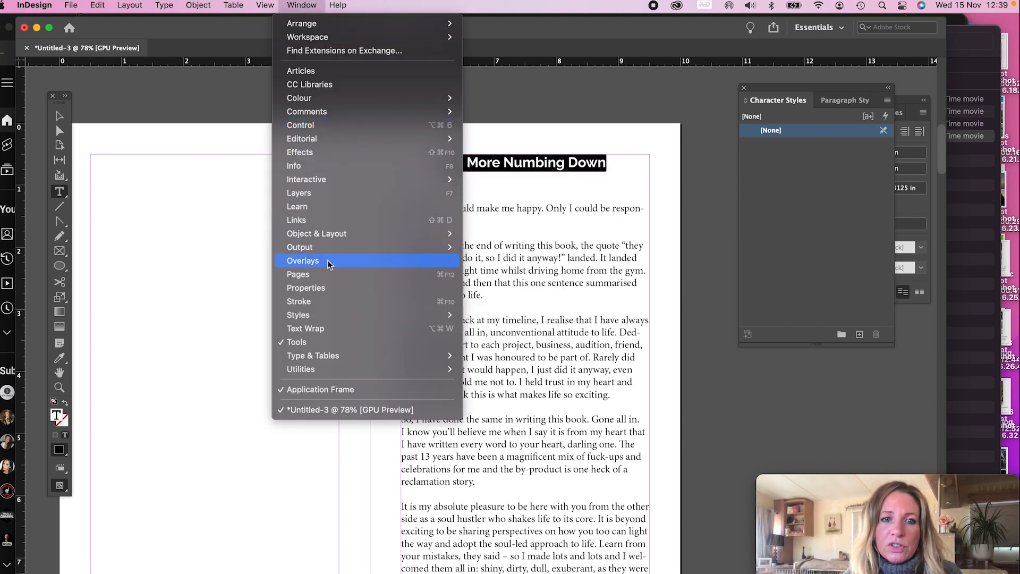
mouse_move(349, 312)
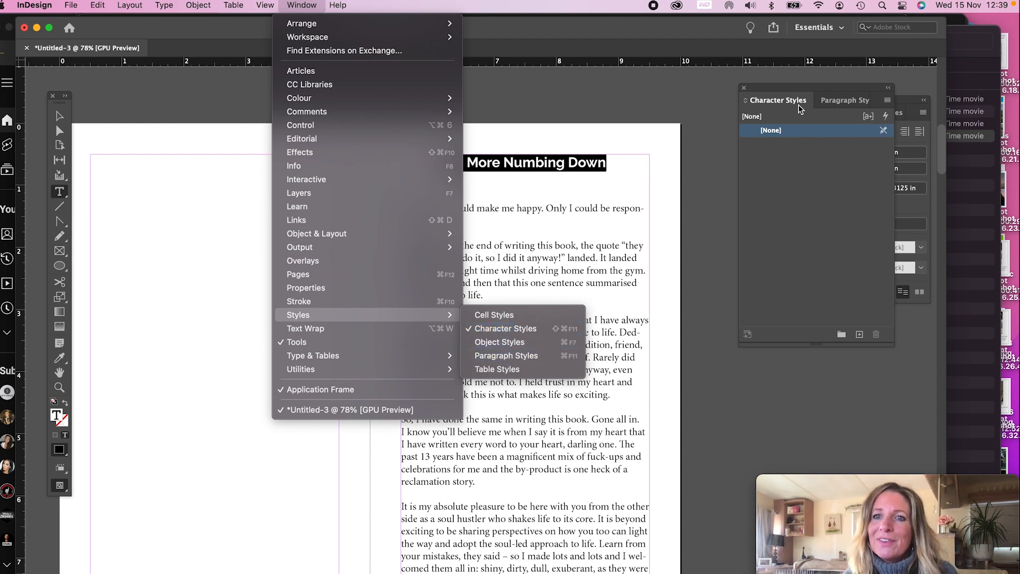
left_click(795, 88)
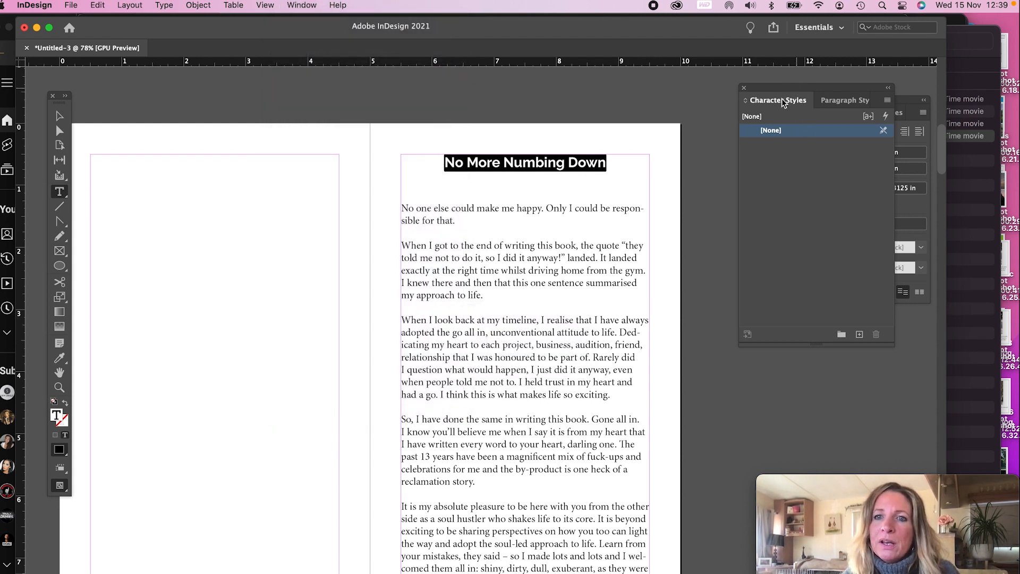
left_click(834, 99)
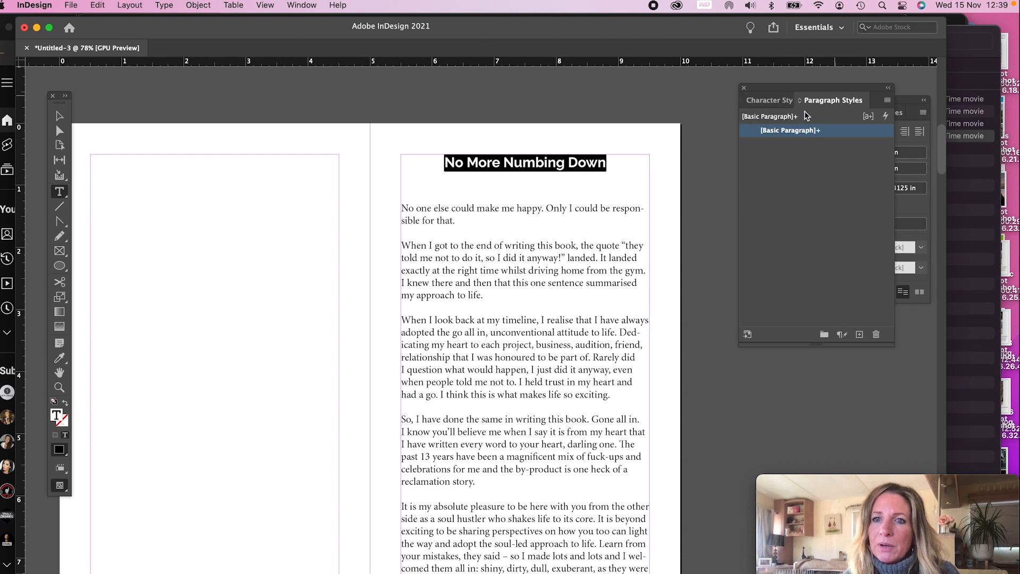
left_click(766, 101)
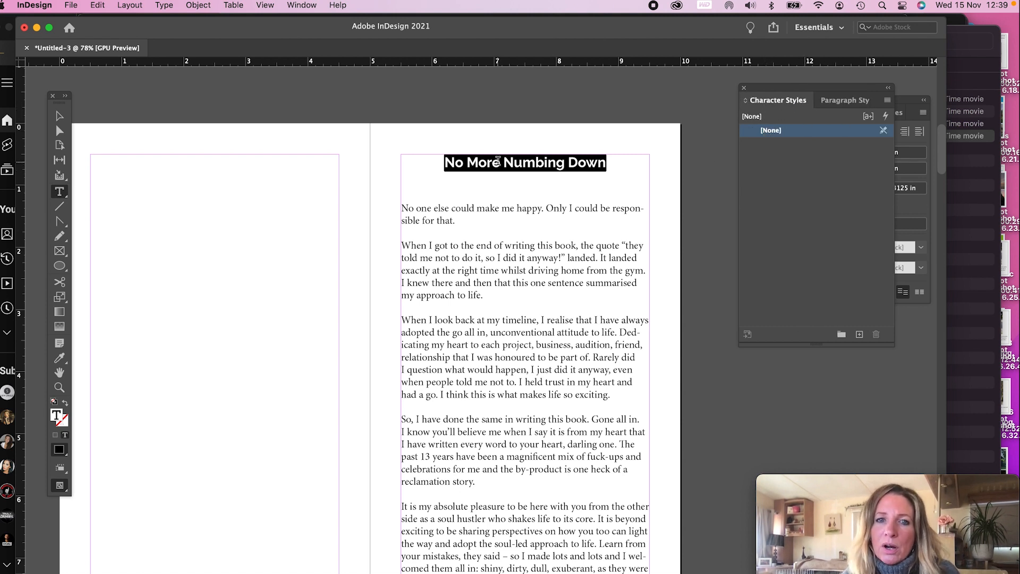
Create a character style named Title Main from the selected heading's formatting, then deselect the heading.
left_click(887, 101)
left_click(849, 108)
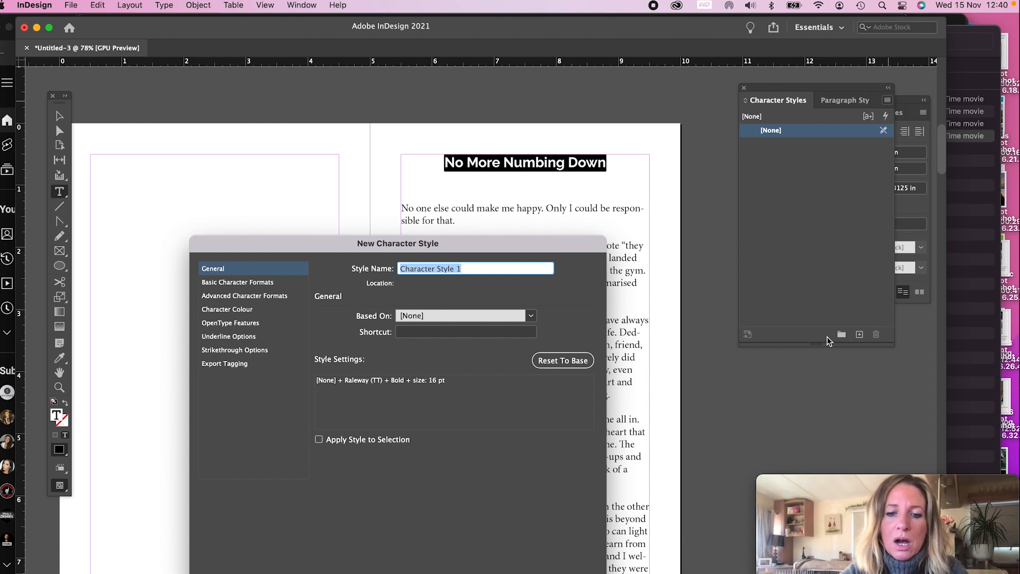
type("Title Main")
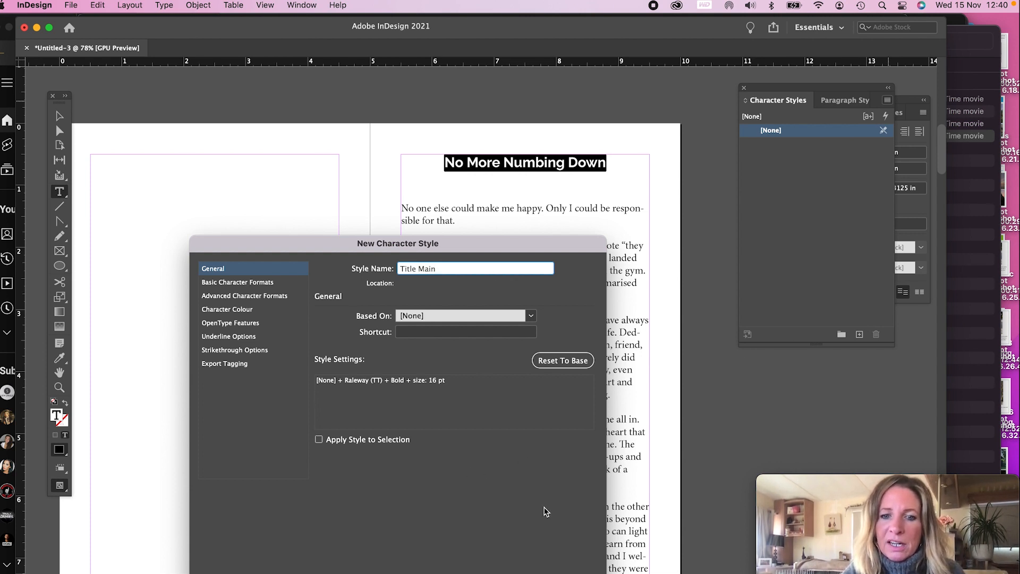
key("Return")
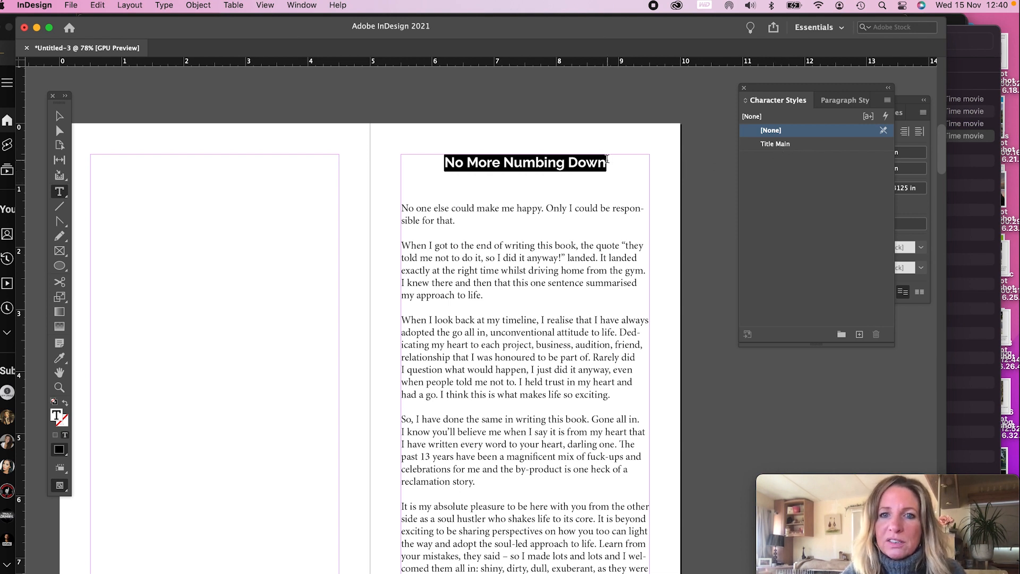
left_click(641, 219)
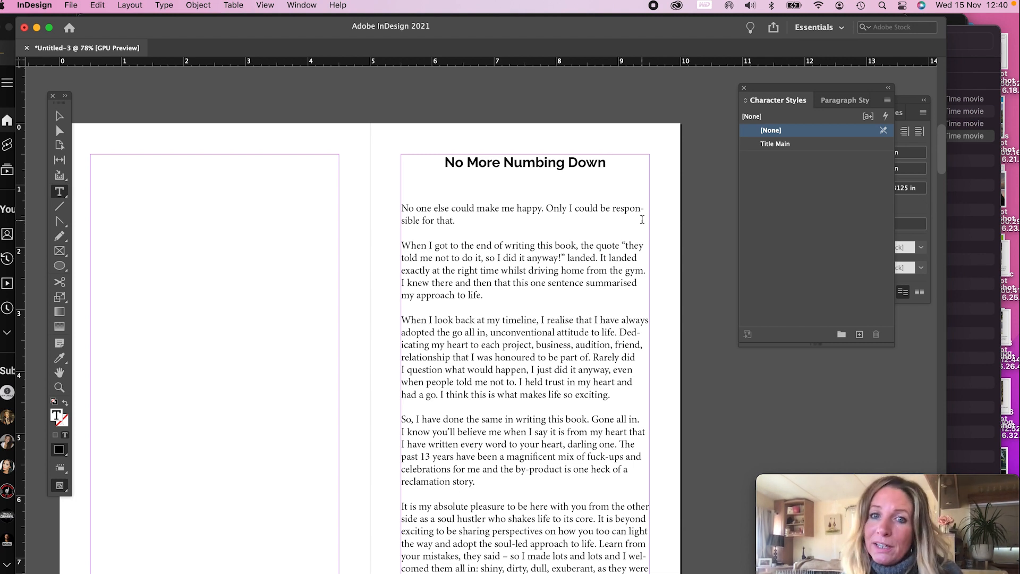
Select the heading on page 3 again and create a paragraph style named Title Main from its formatting.
left_click_drag(607, 163, 444, 157)
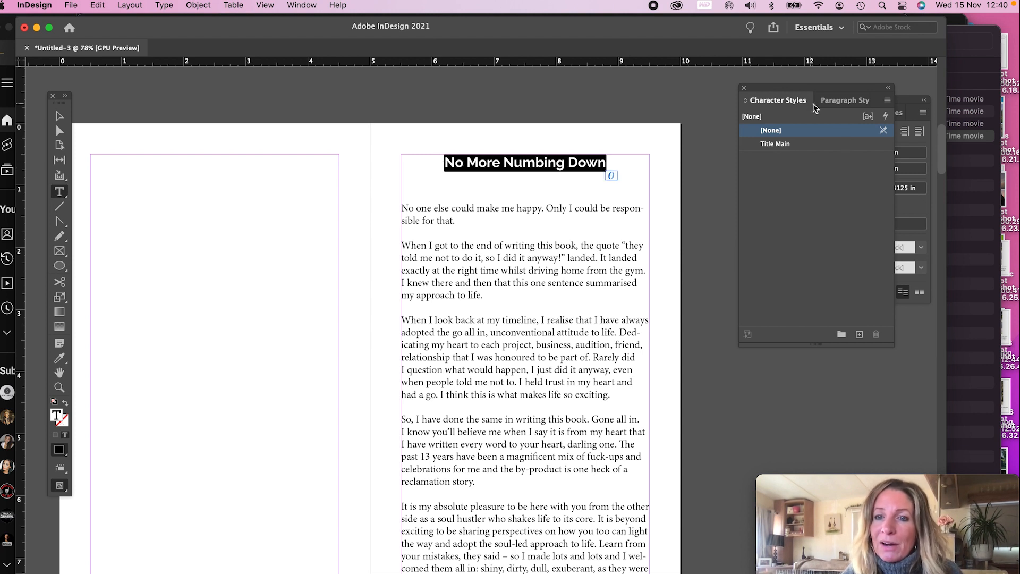
left_click(830, 104)
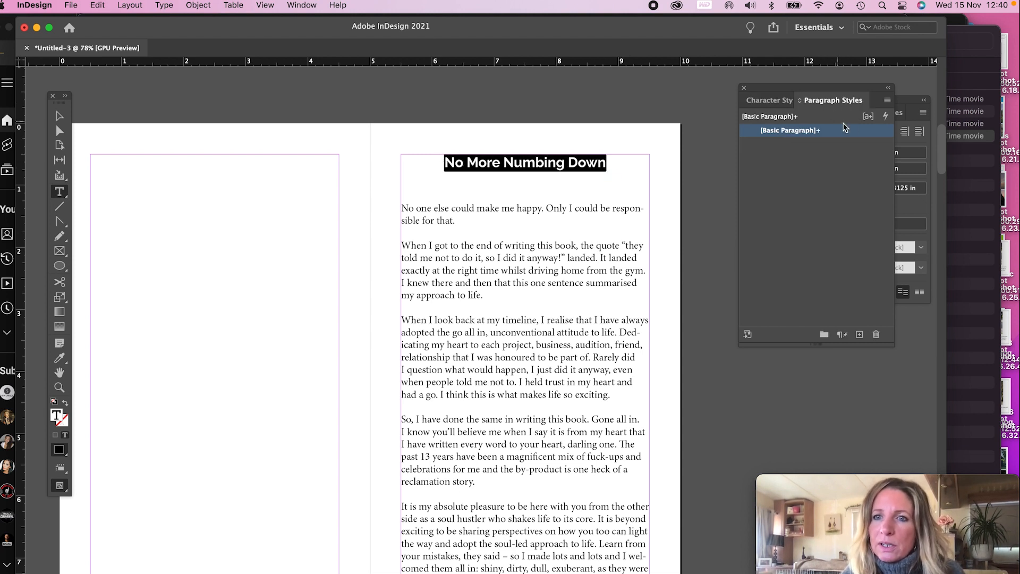
left_click(886, 105)
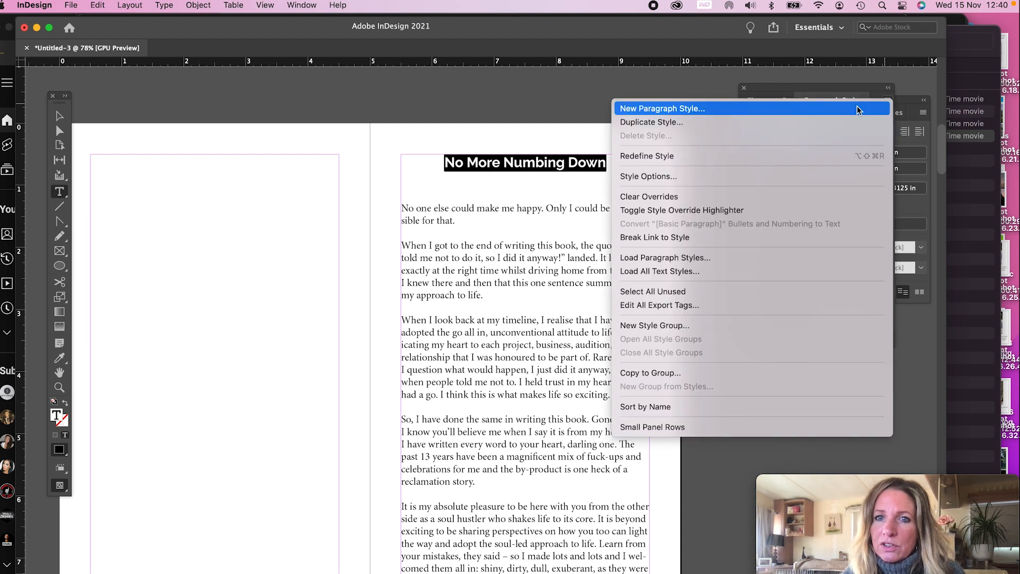
left_click(840, 111)
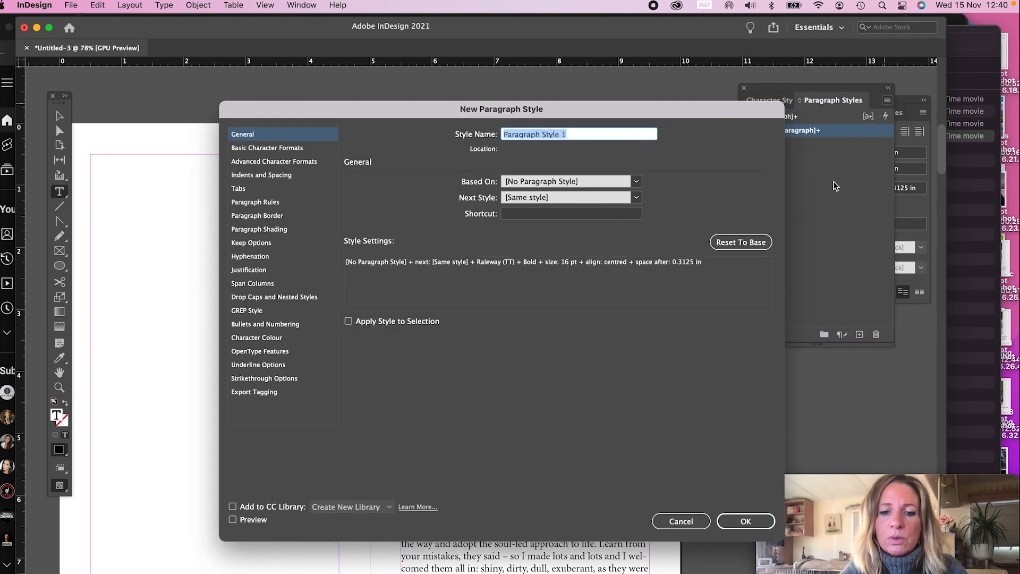
type("Title Main")
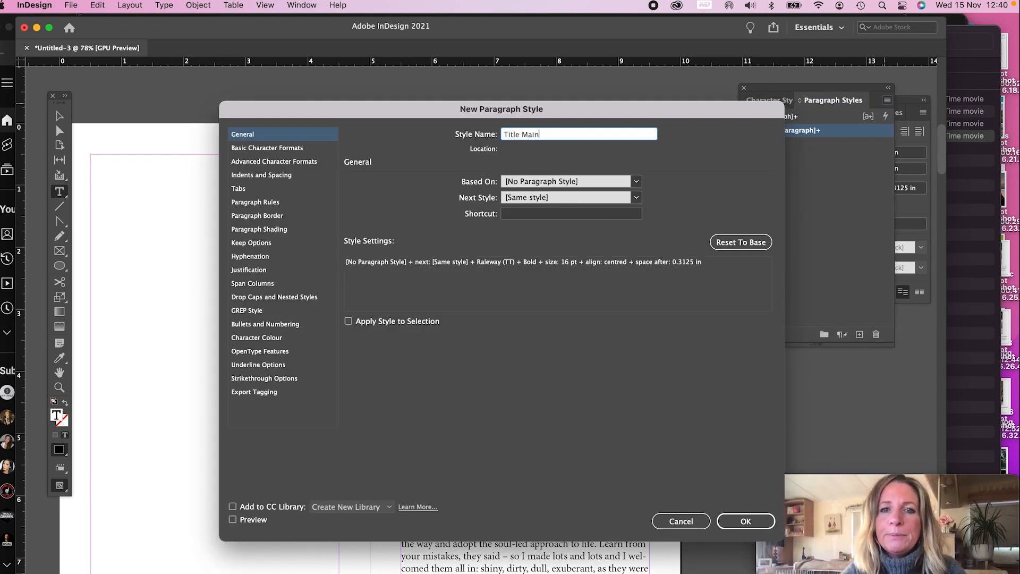
left_click(746, 521)
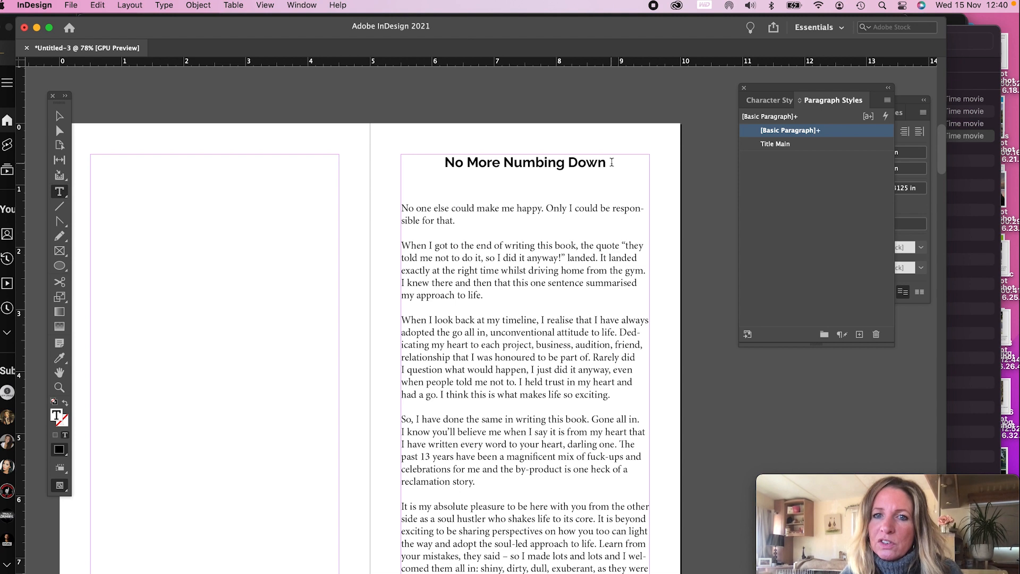
Apply the Title Main paragraph style and Title Main character style to the page 3 heading, then deselect it.
left_click_drag(611, 164, 395, 160)
left_click(769, 143)
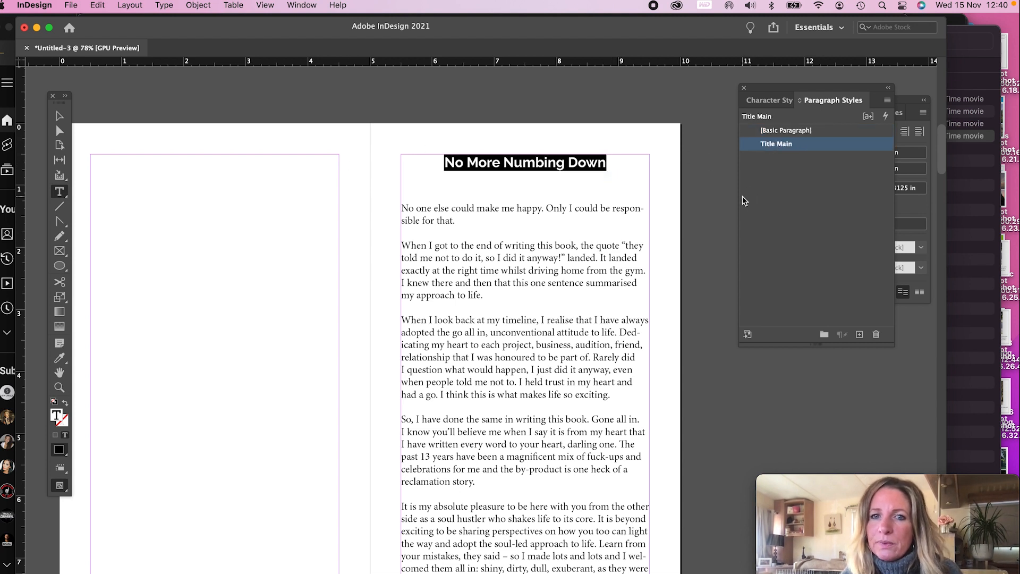
left_click(763, 101)
left_click(784, 144)
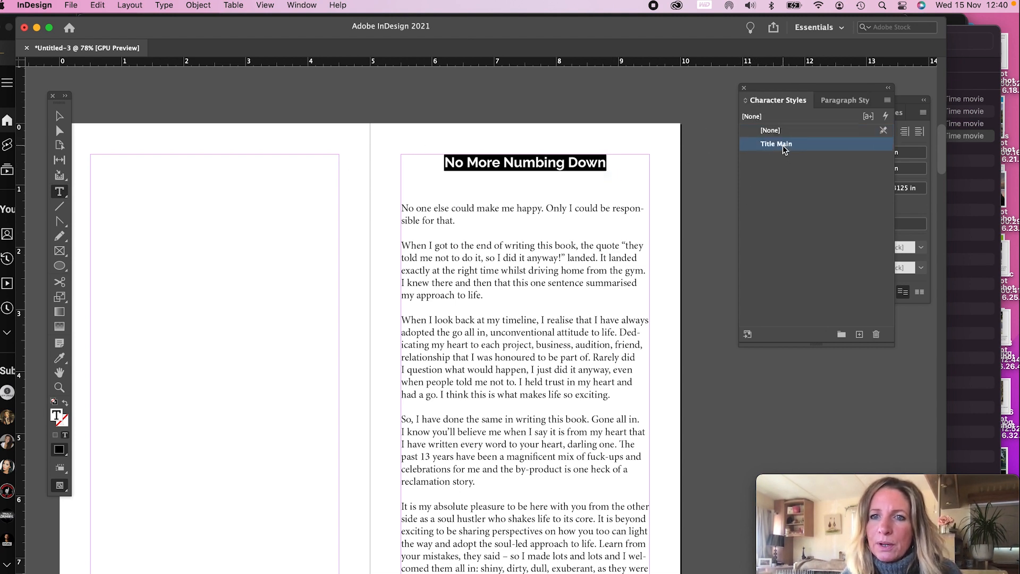
left_click(601, 160)
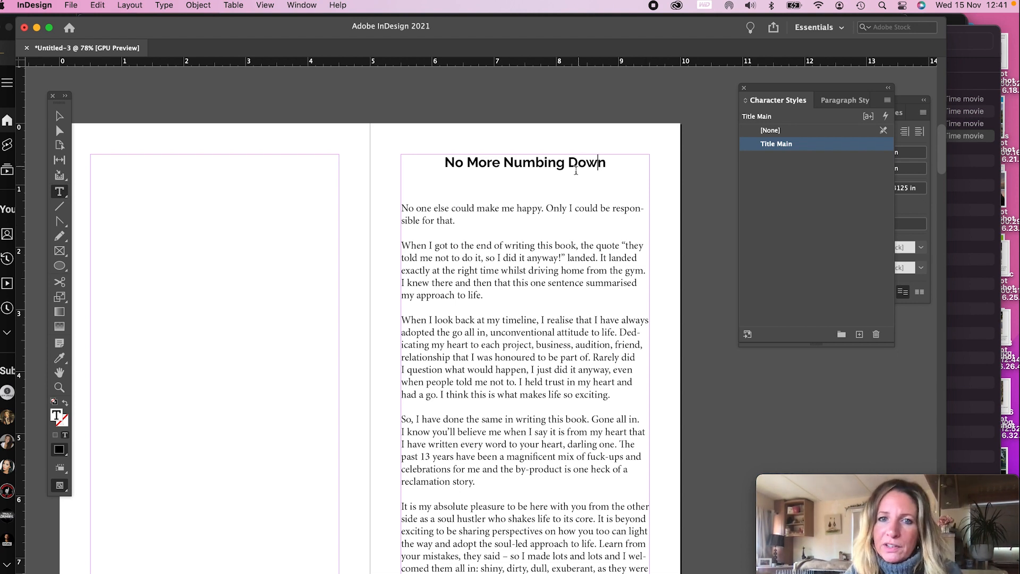
With the first body paragraph on page 3 selected, move the floating character settings group below the styles and look over its paragraph settings.
left_click(491, 235)
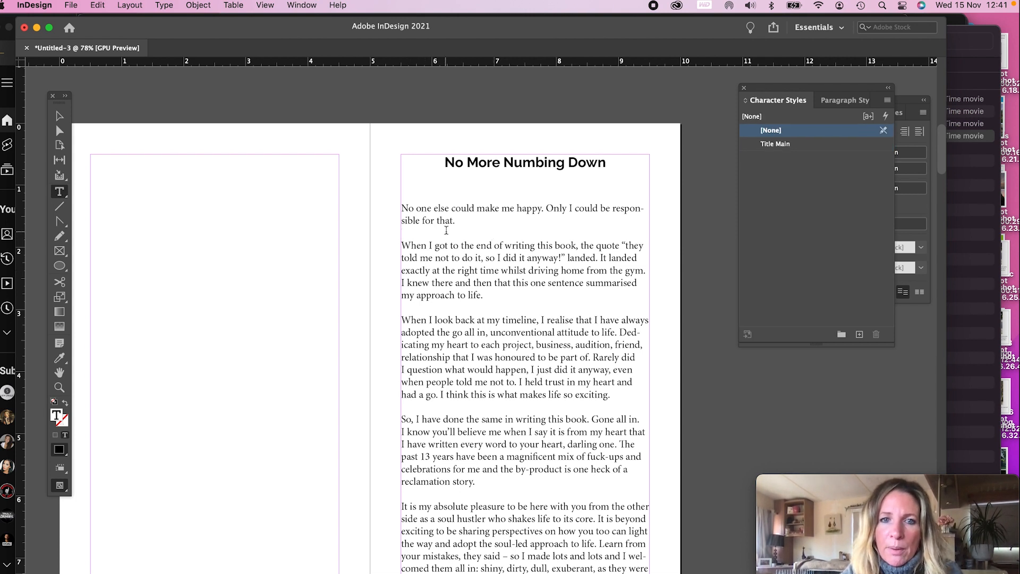
left_click_drag(468, 223, 399, 208)
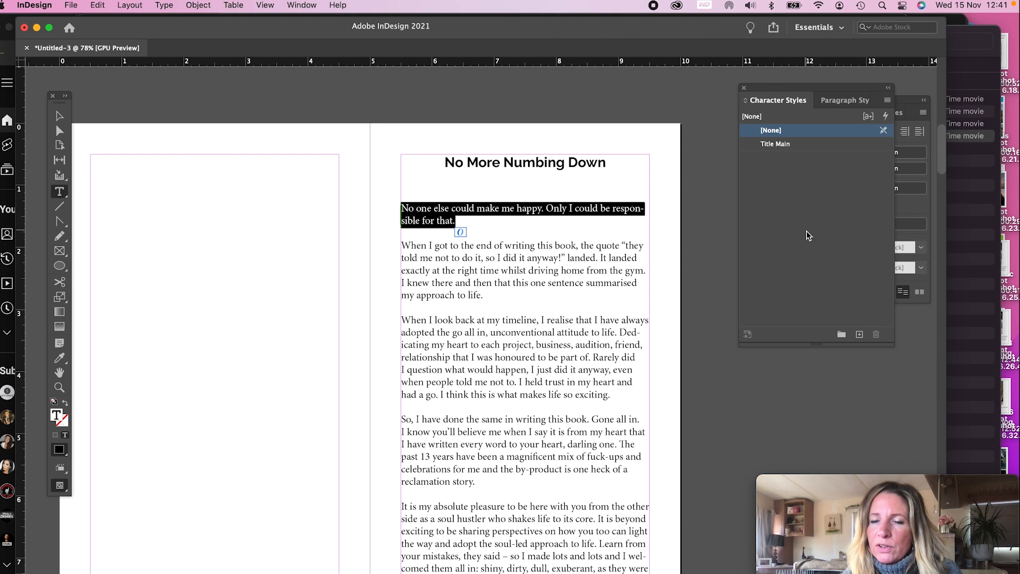
left_click(907, 100)
left_click(855, 115)
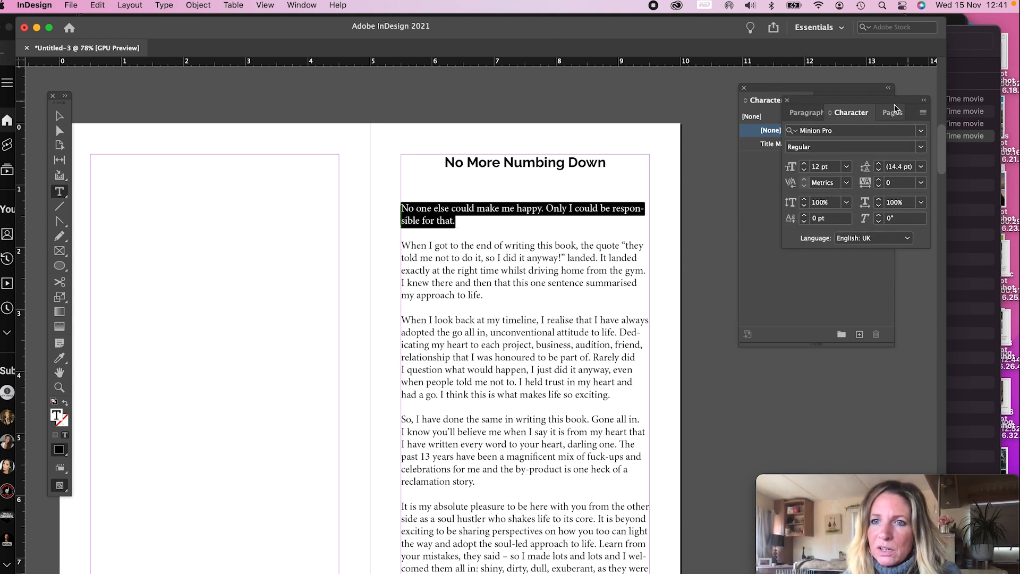
left_click_drag(894, 100, 854, 304)
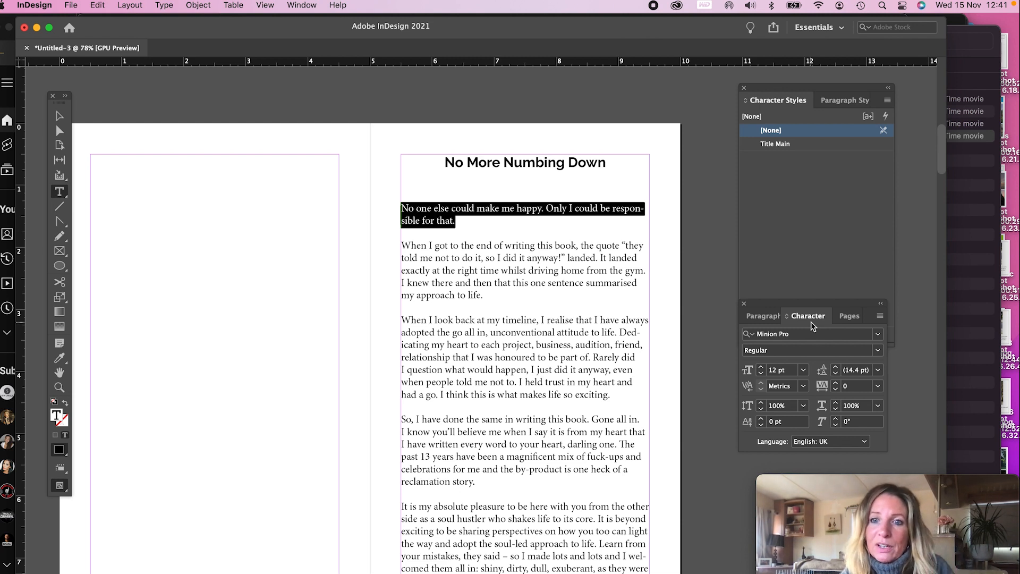
left_click(764, 317)
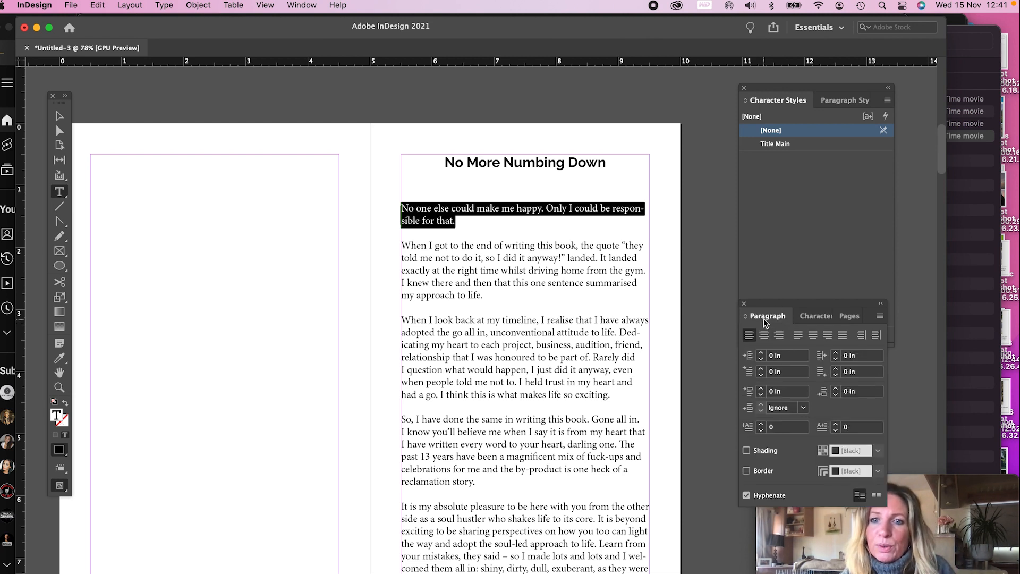
left_click(801, 314)
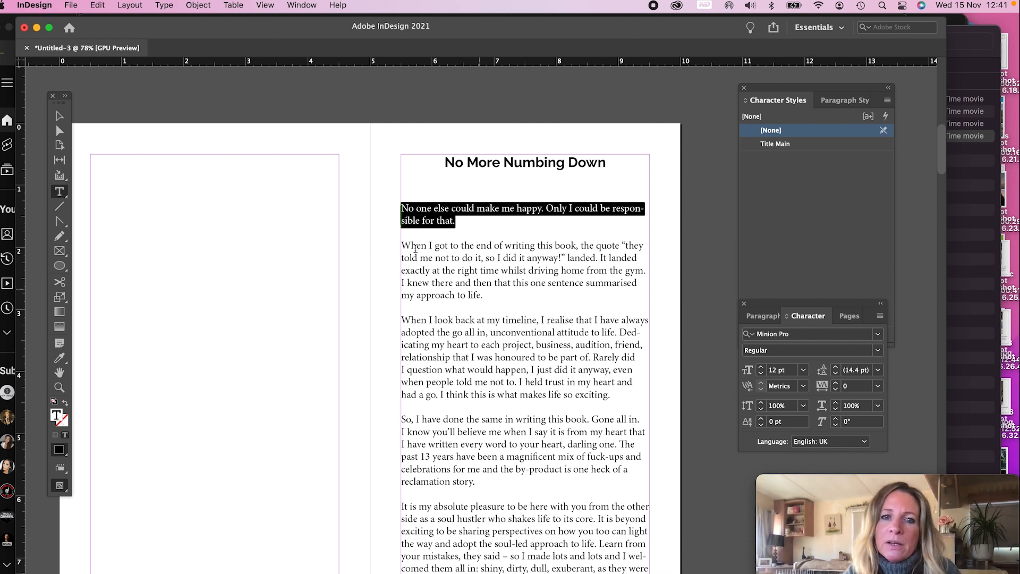
Format the first body paragraph on page 3 in Raleway (TT) at 10 pt, justified with the last line aligned left.
left_click(488, 222)
left_click_drag(455, 222, 397, 211)
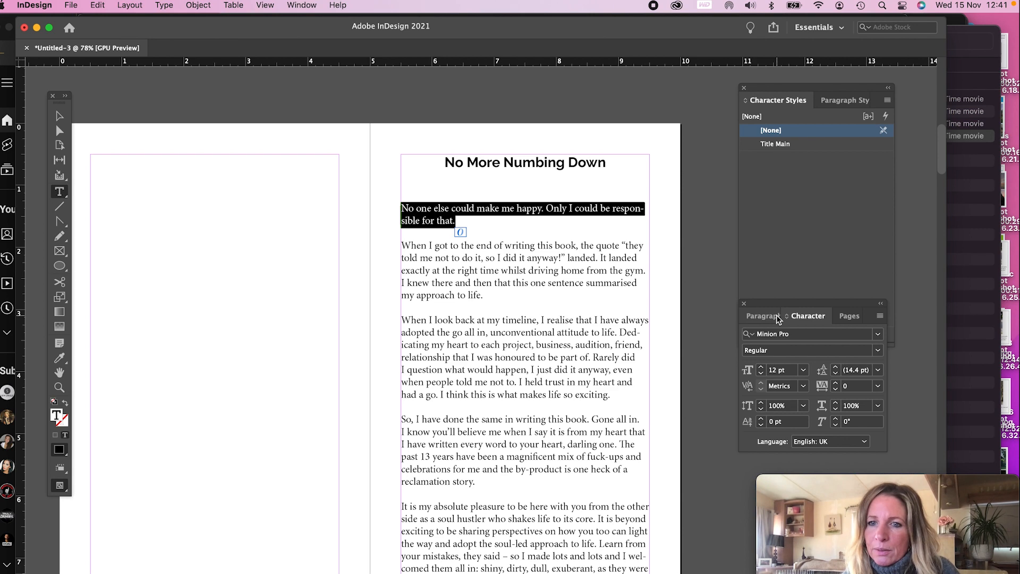
left_click(877, 333)
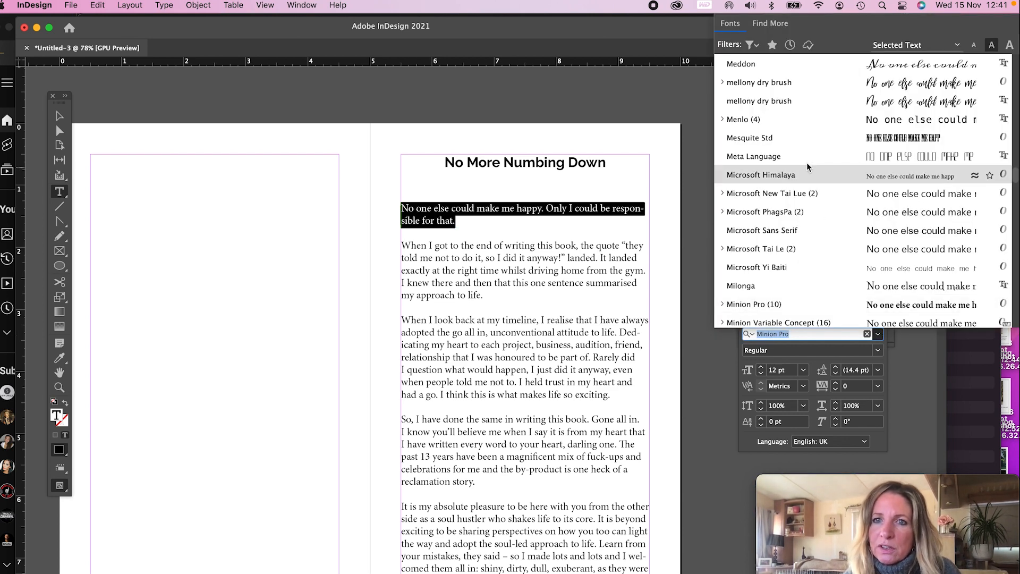
scroll(806, 159, "up", 15)
scroll(806, 155, "up", 10)
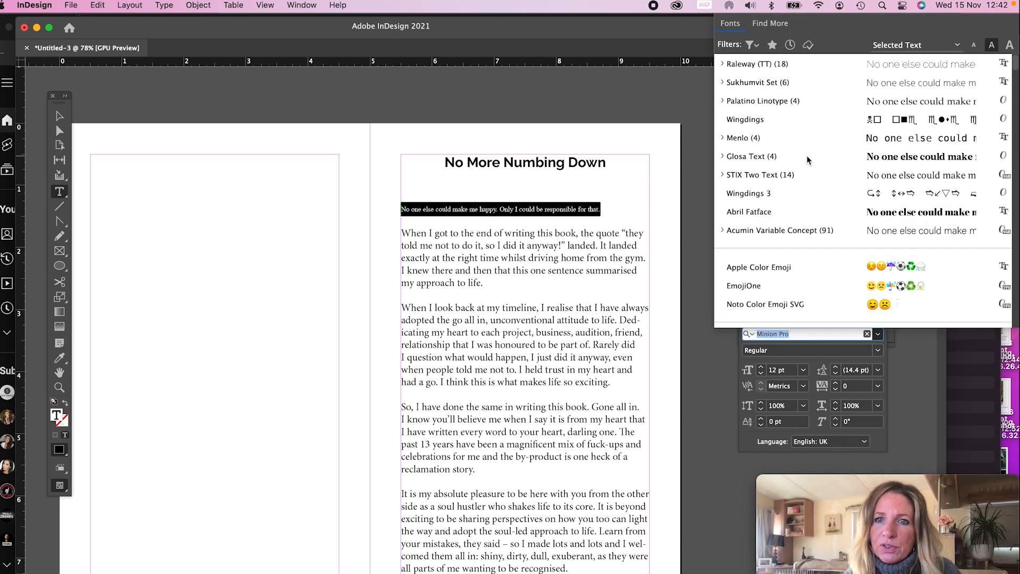
left_click(760, 68)
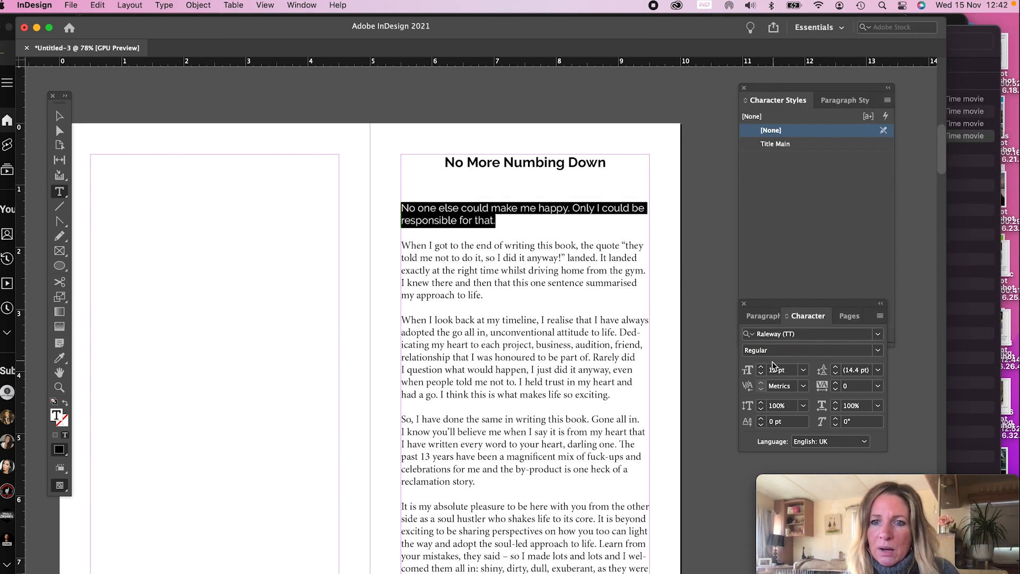
left_click(760, 373)
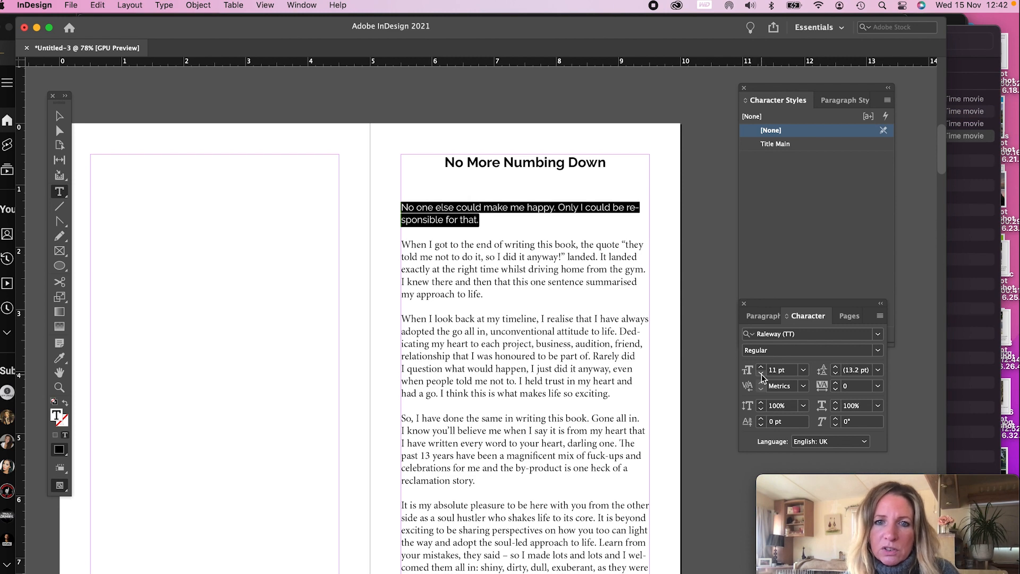
left_click(761, 374)
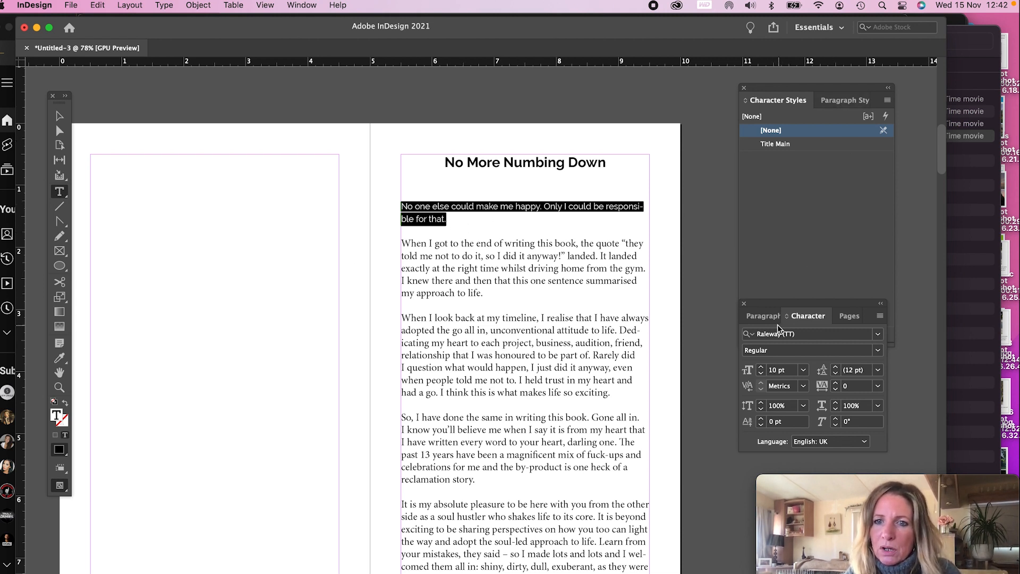
left_click(763, 318)
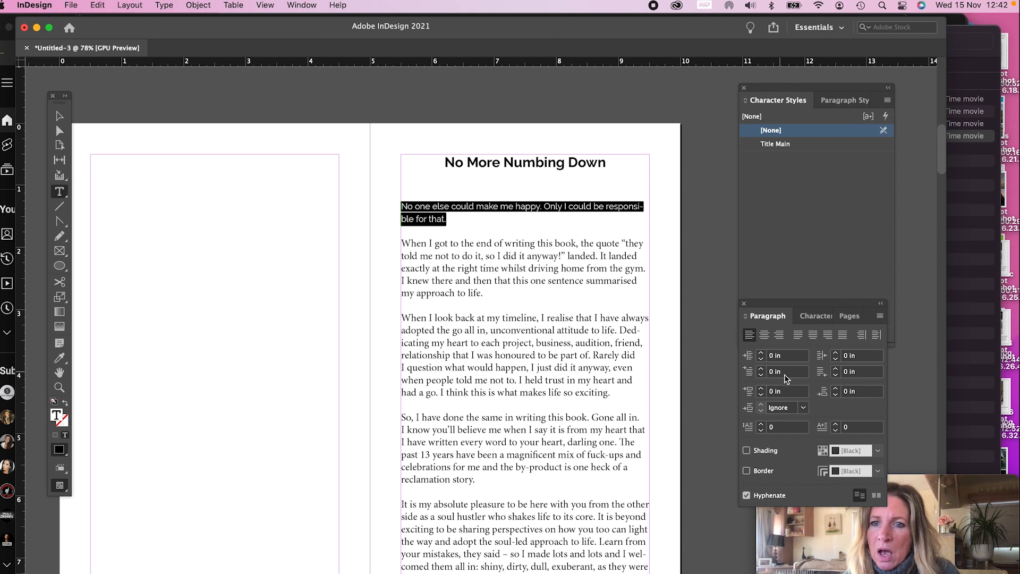
left_click(799, 335)
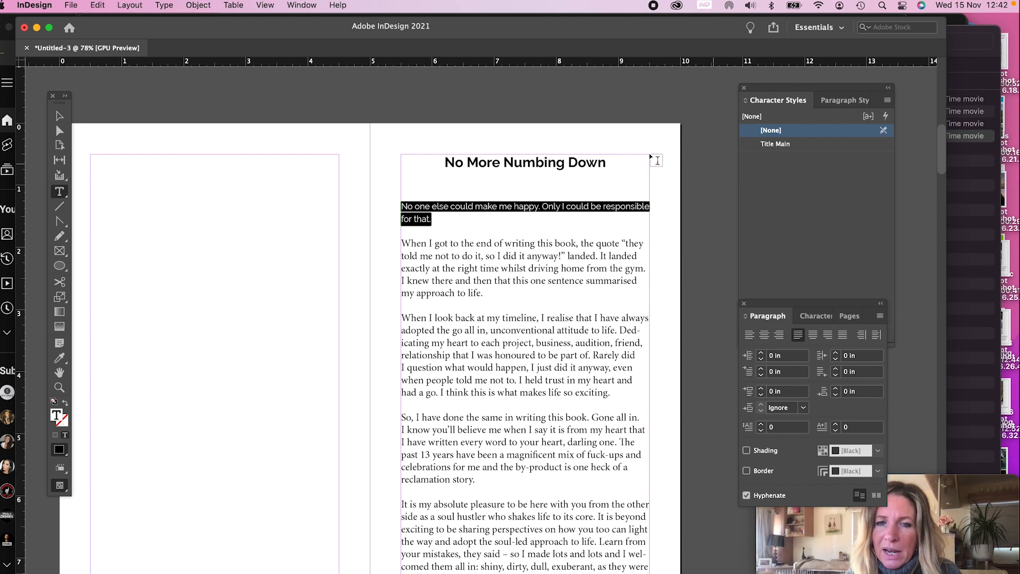
Create a character style named Content from the selected body paragraph's formatting and apply it to that paragraph.
left_click(781, 101)
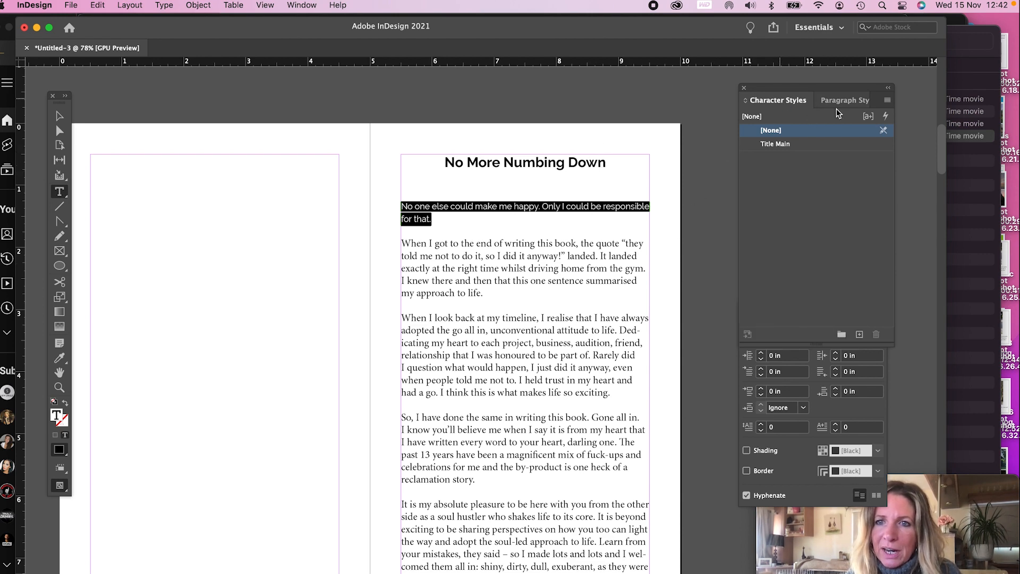
left_click(887, 101)
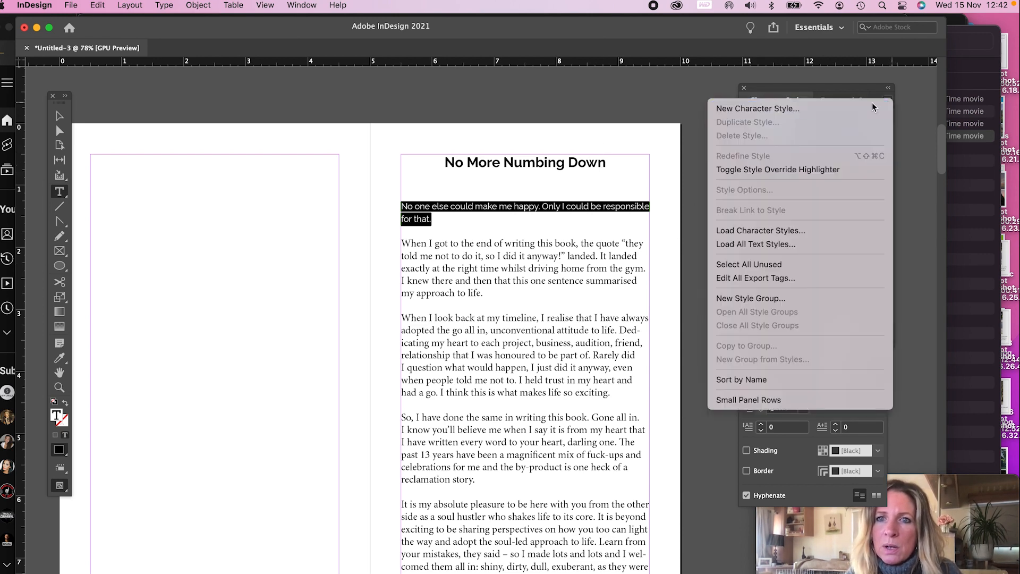
left_click(872, 108)
type("Cont")
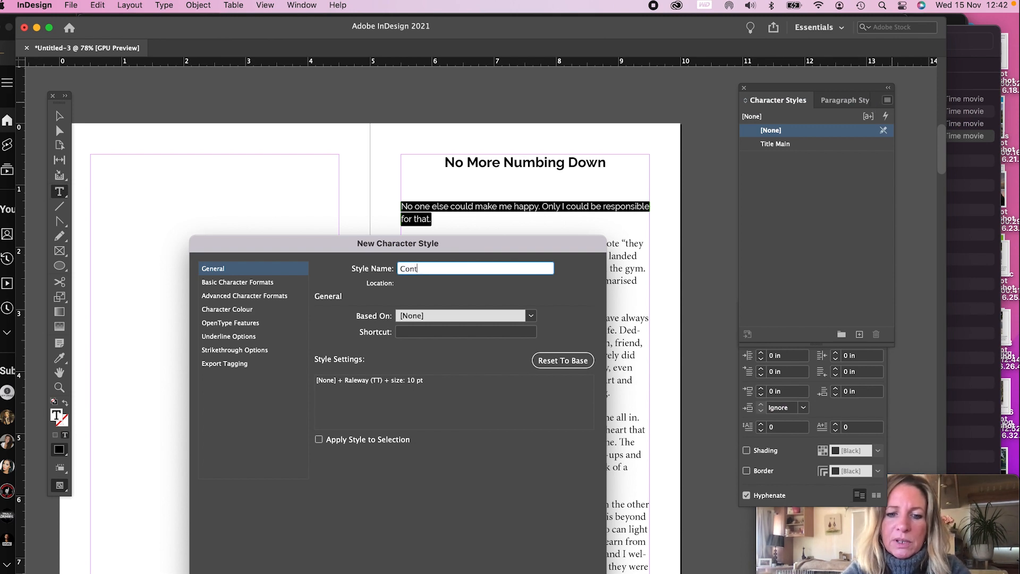
type("ent")
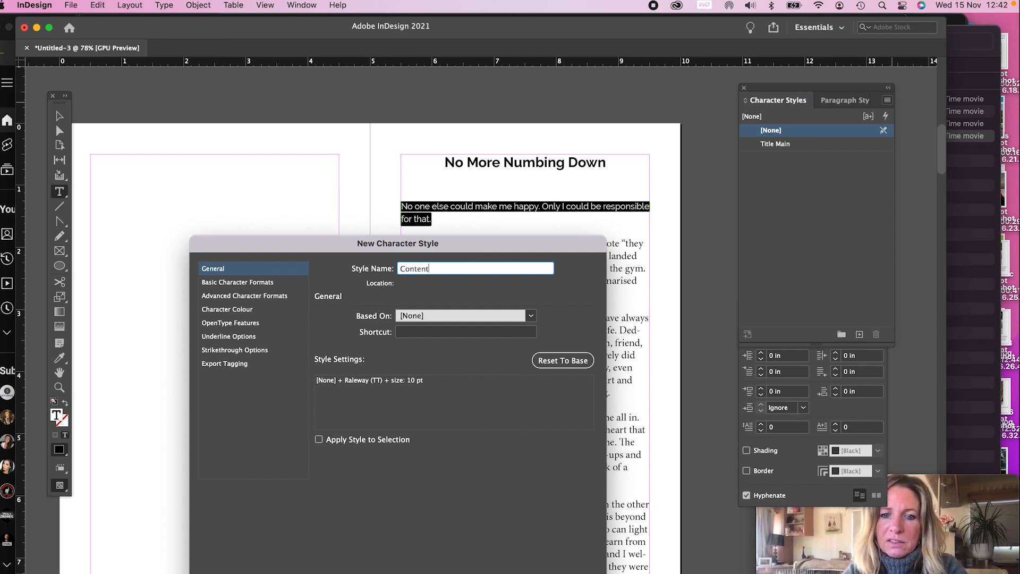
key("Return")
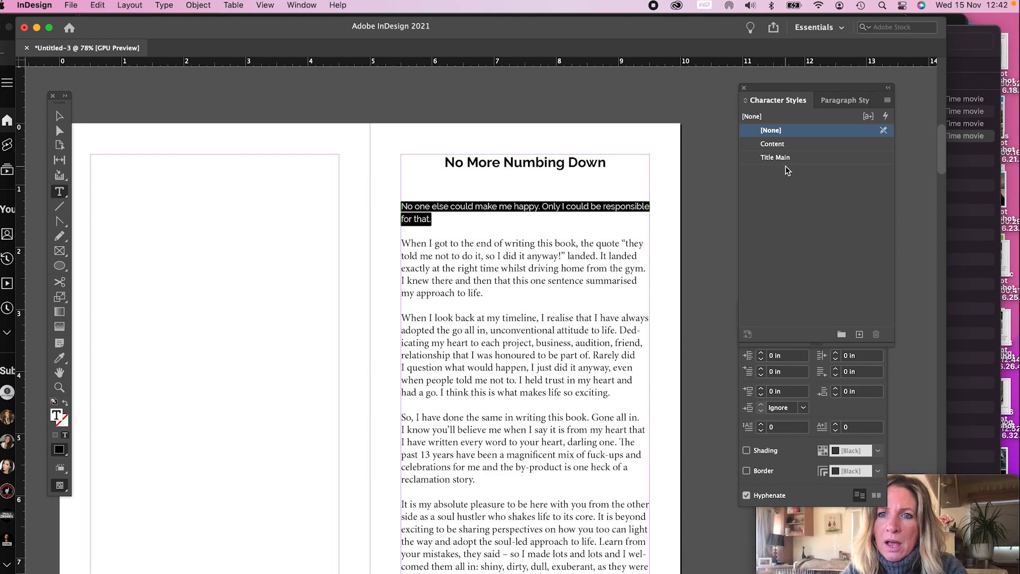
left_click(773, 144)
Create a paragraph style named Content from the selected body paragraph's formatting and apply it to that paragraph.
left_click(838, 101)
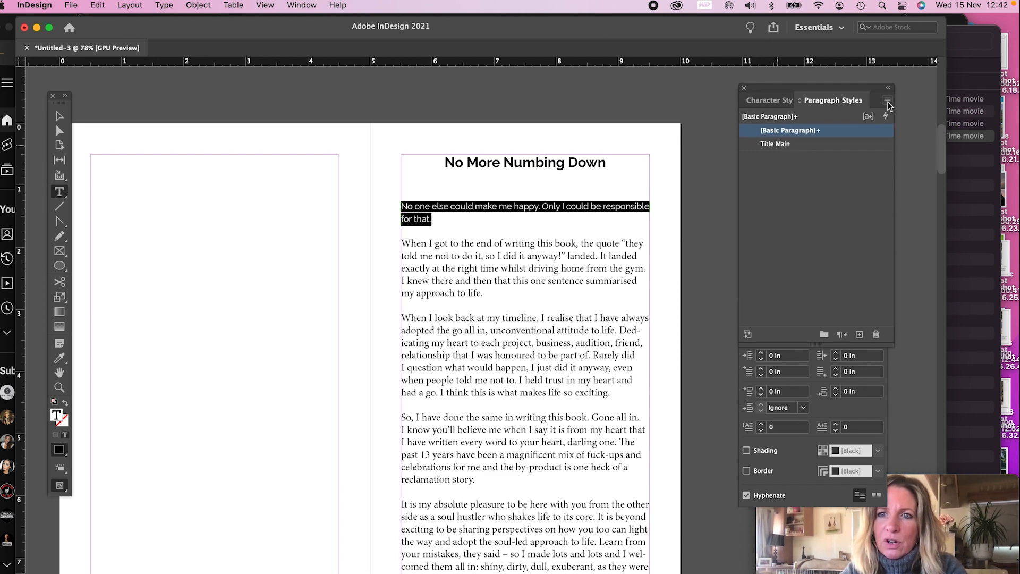
left_click(886, 101)
left_click(863, 109)
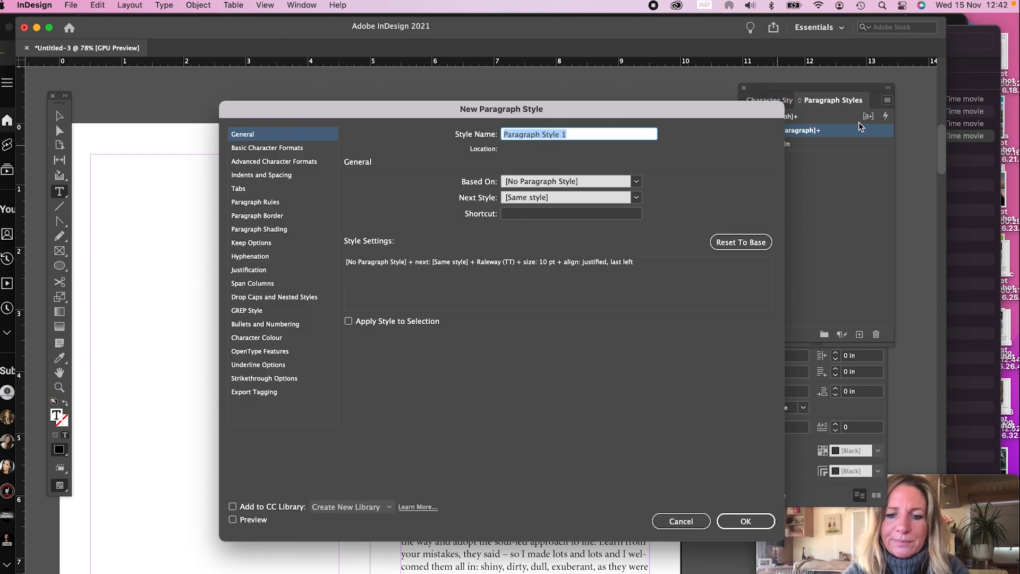
type("Content")
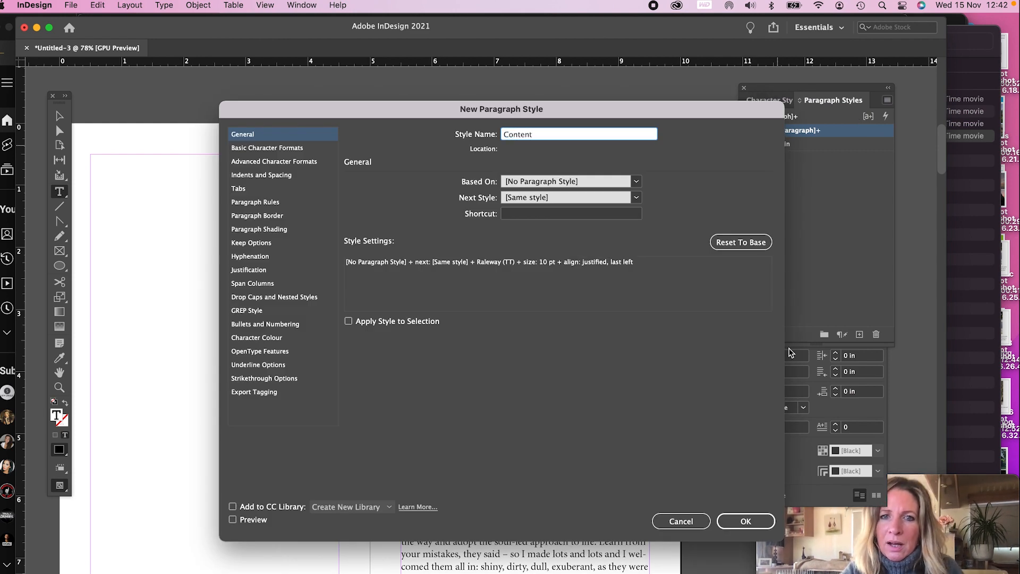
left_click(736, 521)
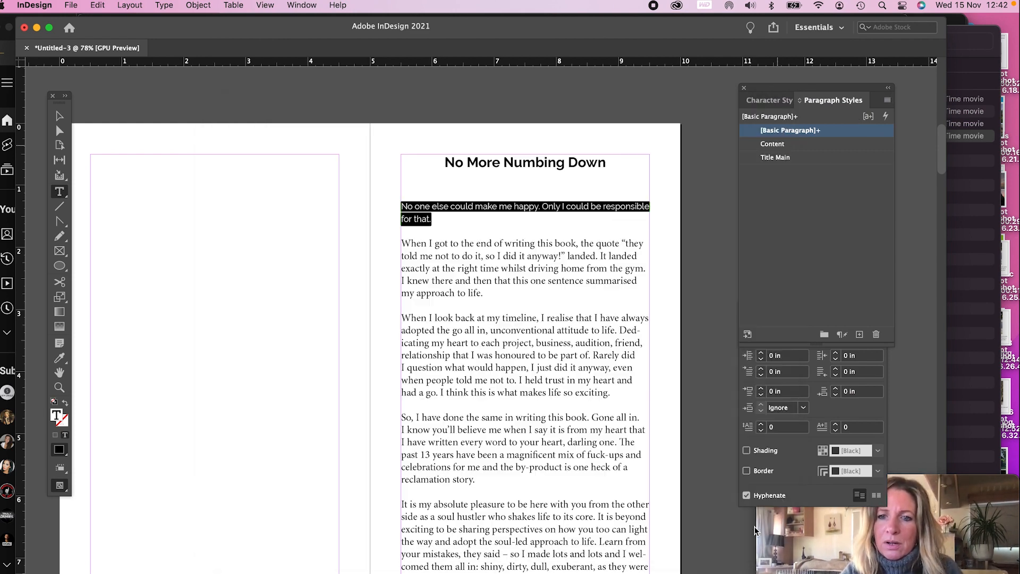
left_click(793, 146)
Select the body text from the second paragraph on page 3 to the end of page 5 and apply the Content character style.
left_click(436, 245)
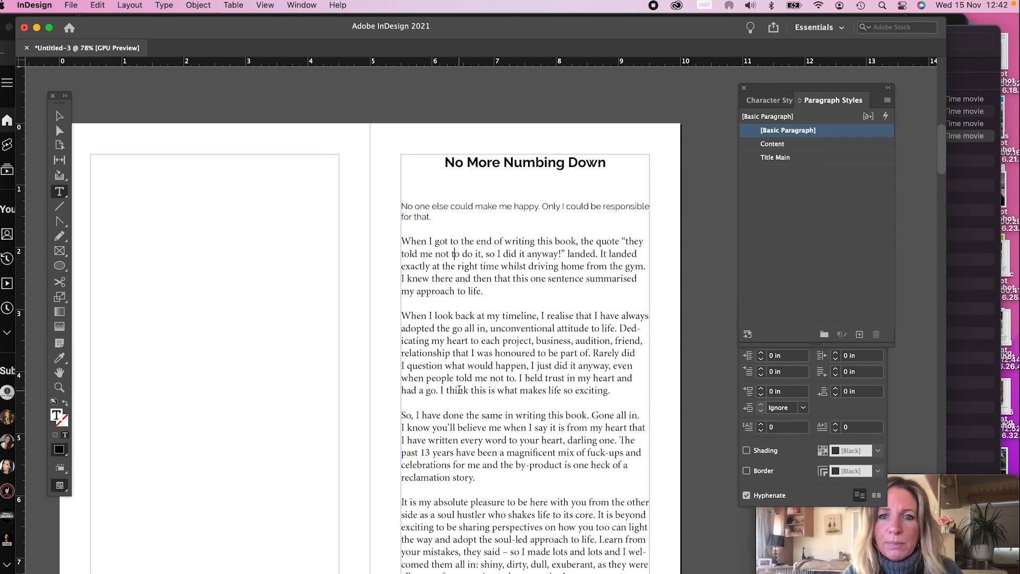
scroll(502, 271, "down", 1)
left_click(399, 245)
scroll(509, 285, "down", 15)
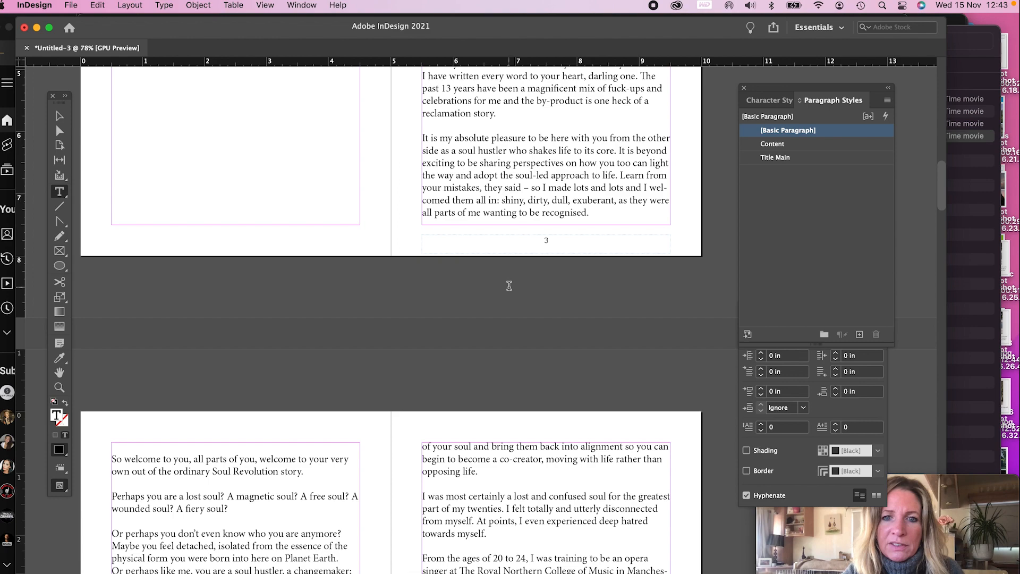
scroll(508, 285, "up", 1)
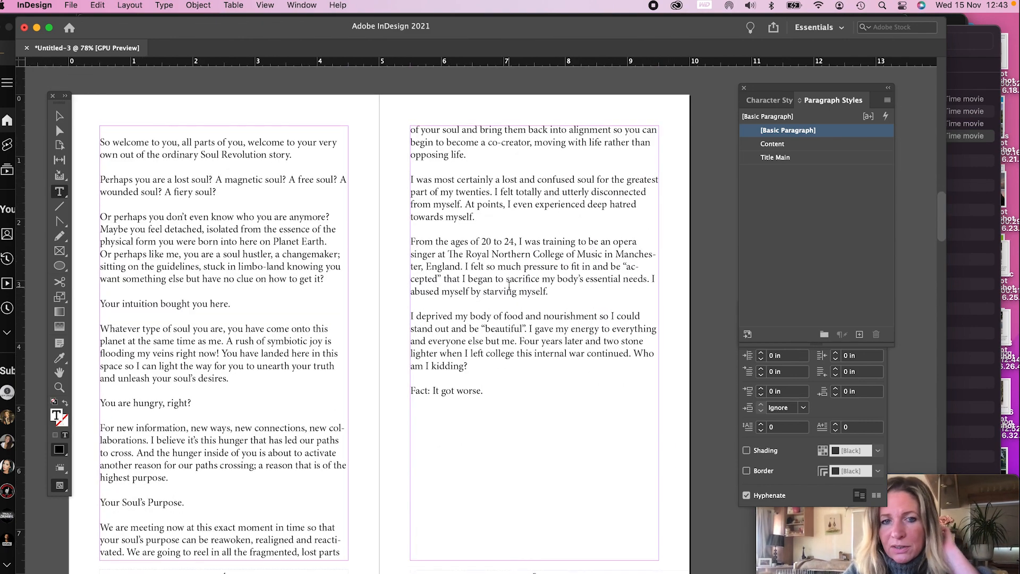
scroll(509, 286, "down", 1)
left_click(489, 358)
key("super+a")
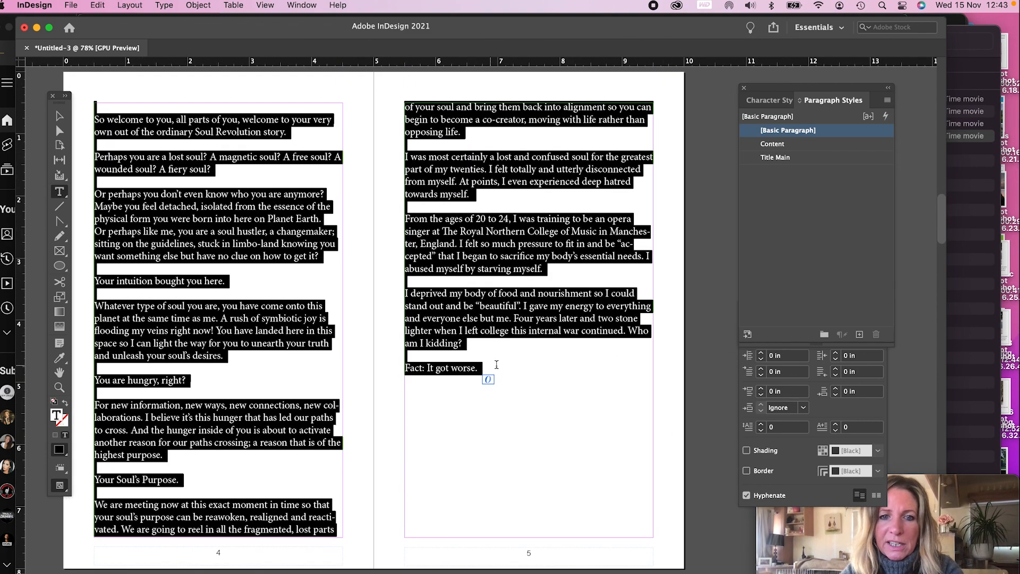
scroll(520, 360, "up", 10)
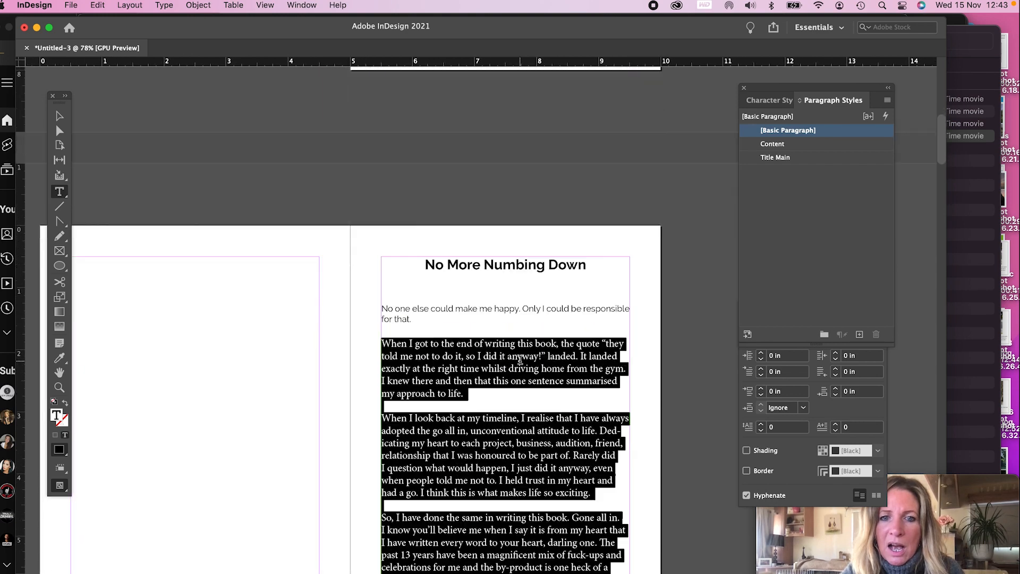
scroll(519, 360, "down", 4)
left_click(759, 101)
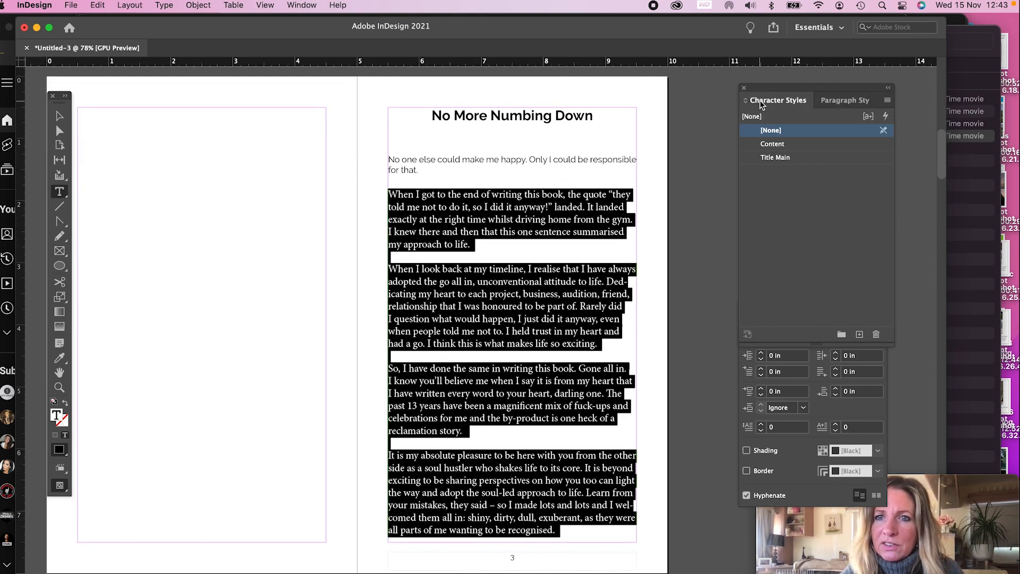
left_click(773, 143)
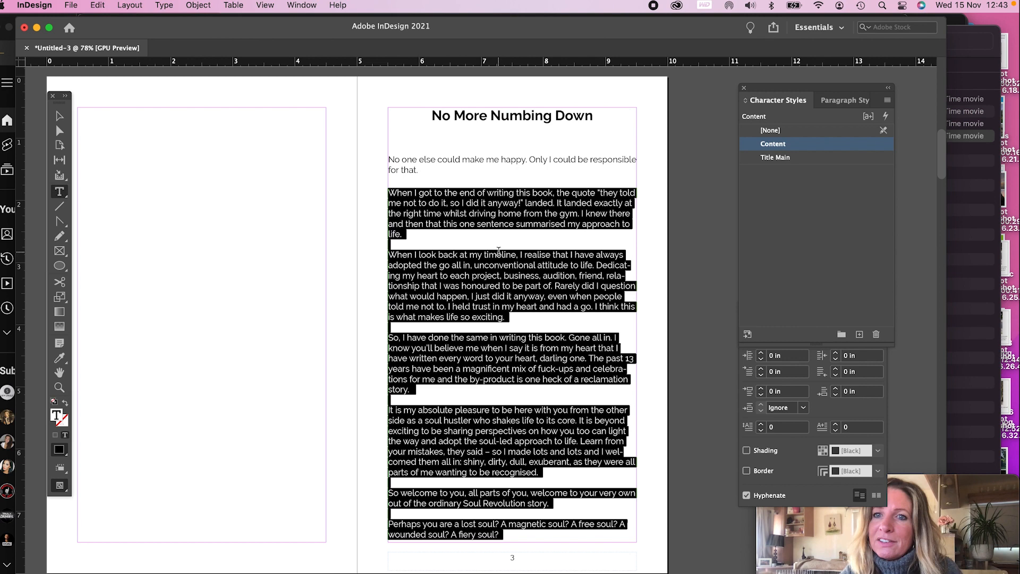
Apply the Content paragraph style to the selected body text, then deselect it.
left_click(836, 101)
left_click(788, 145)
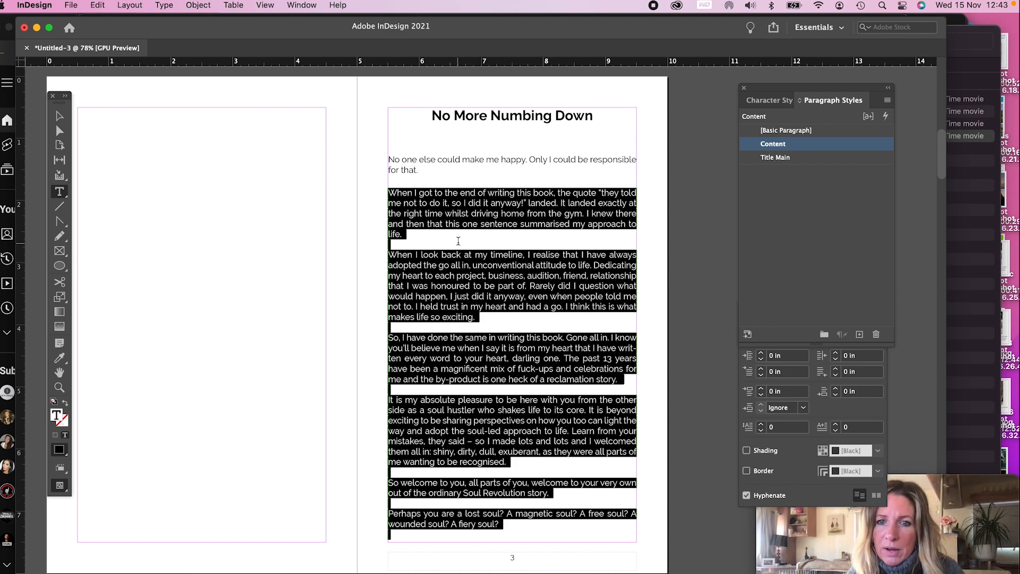
left_click(465, 451)
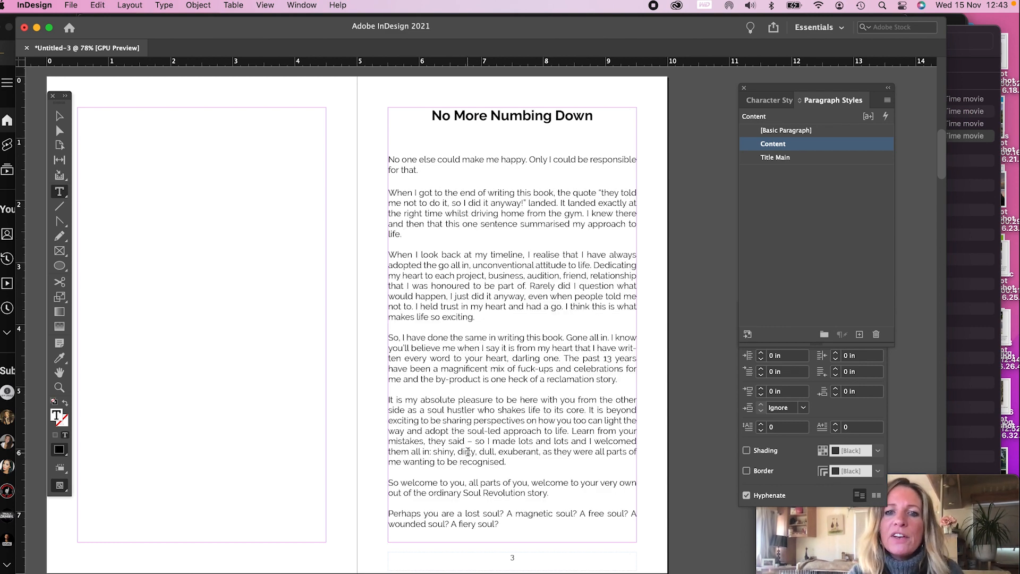
Switch to the Word manuscript and copy the text from "Rejection after rejection" through the paragraph ending "not what they were looking for!".
scroll(468, 451, "down", 2)
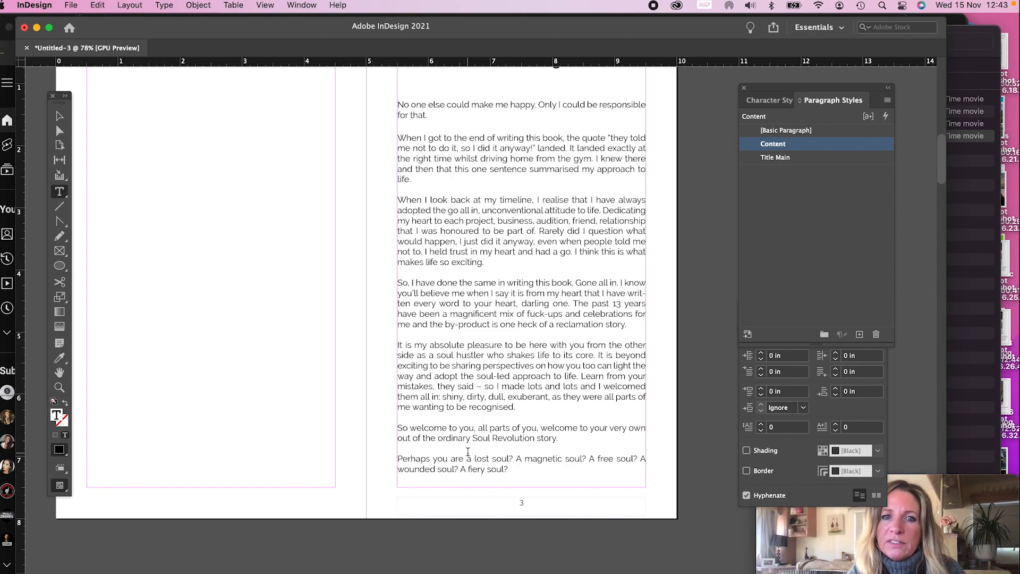
scroll(467, 451, "down", 15)
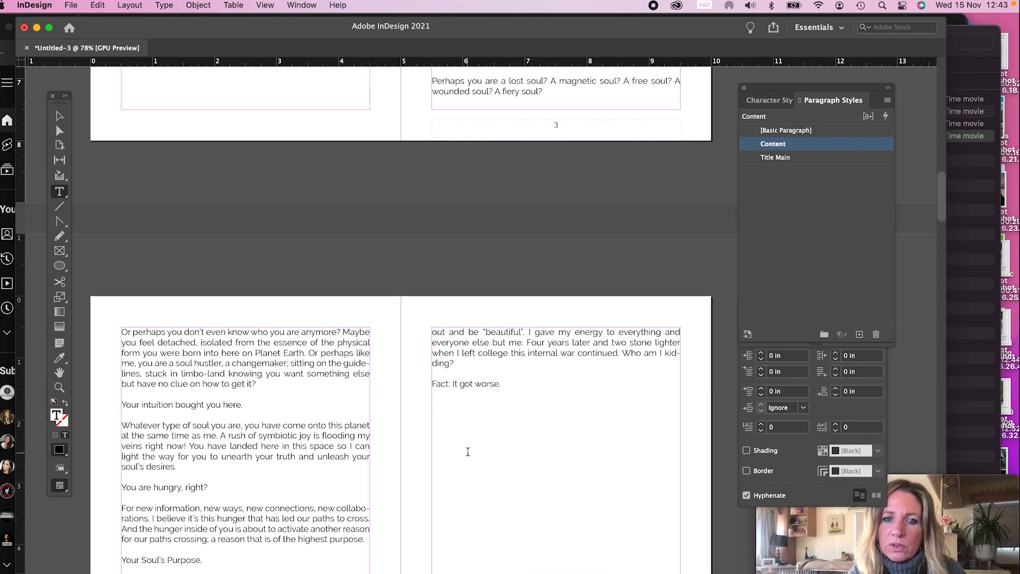
scroll(468, 451, "down", 7)
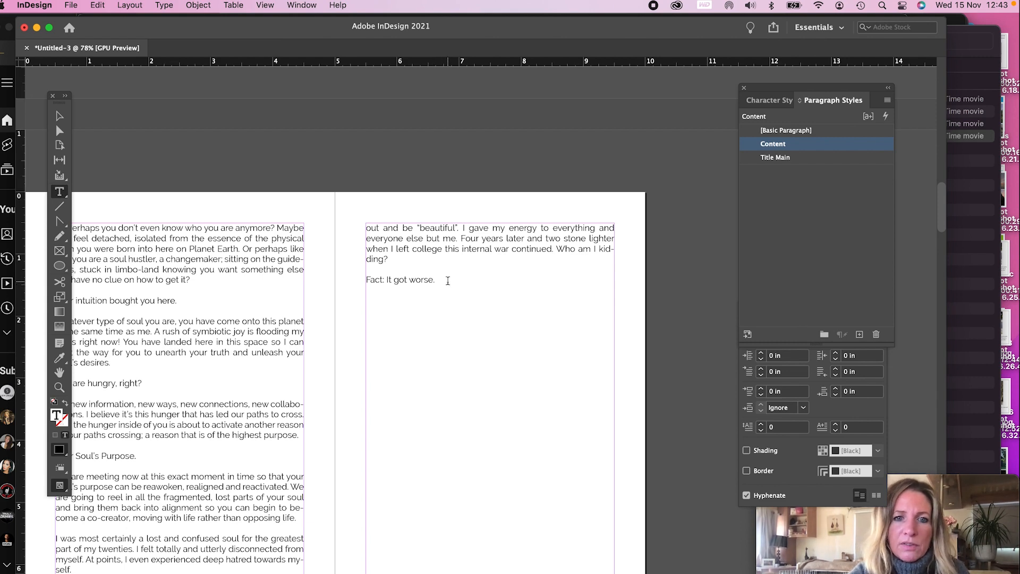
left_click(684, 568)
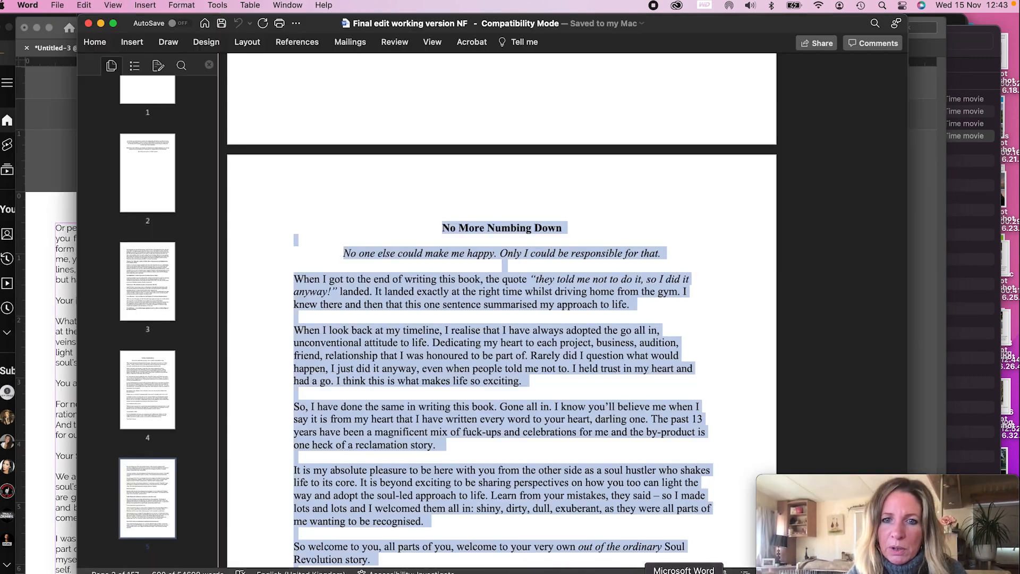
scroll(564, 403, "down", 20)
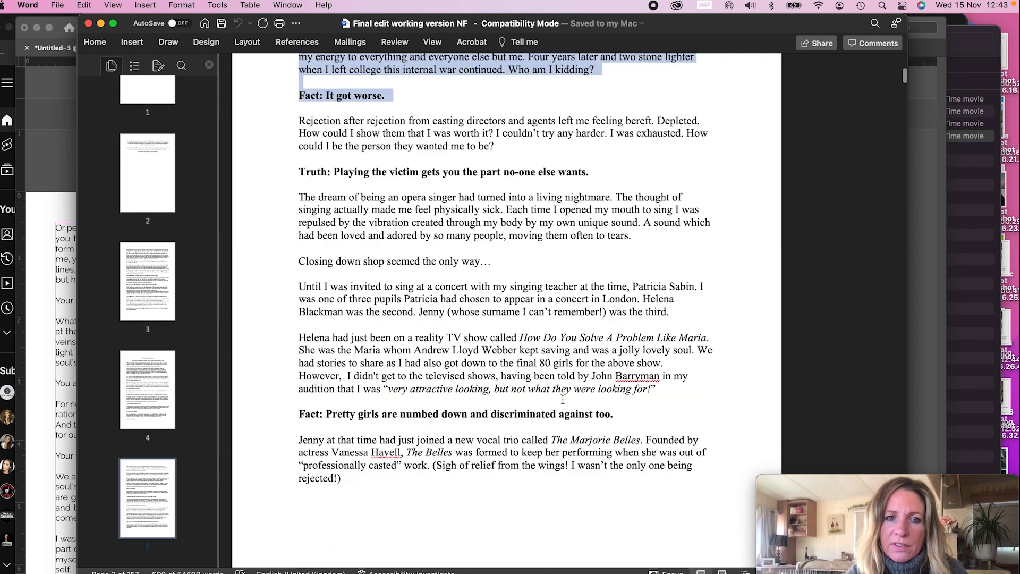
scroll(563, 399, "up", 4)
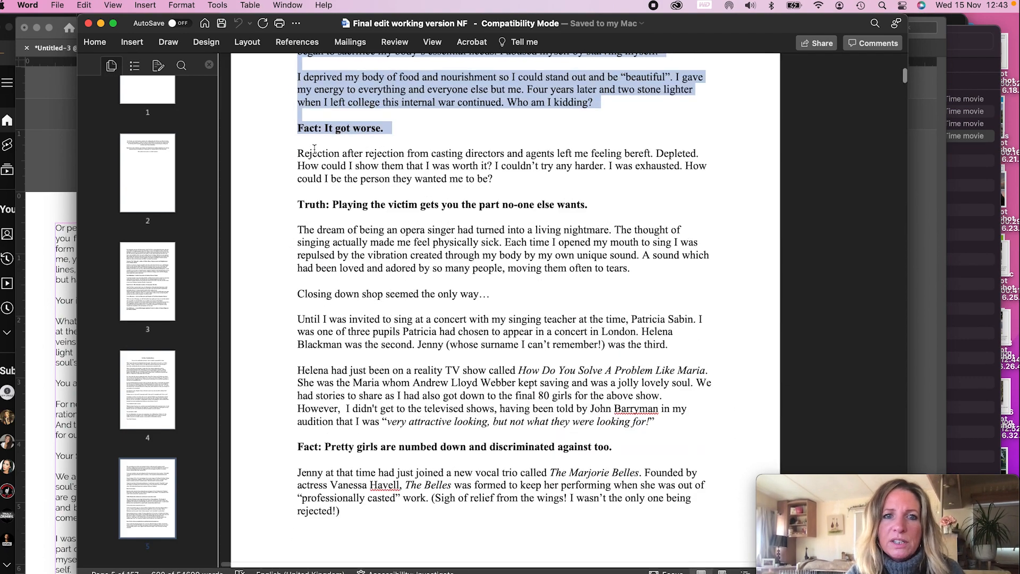
left_click(299, 199)
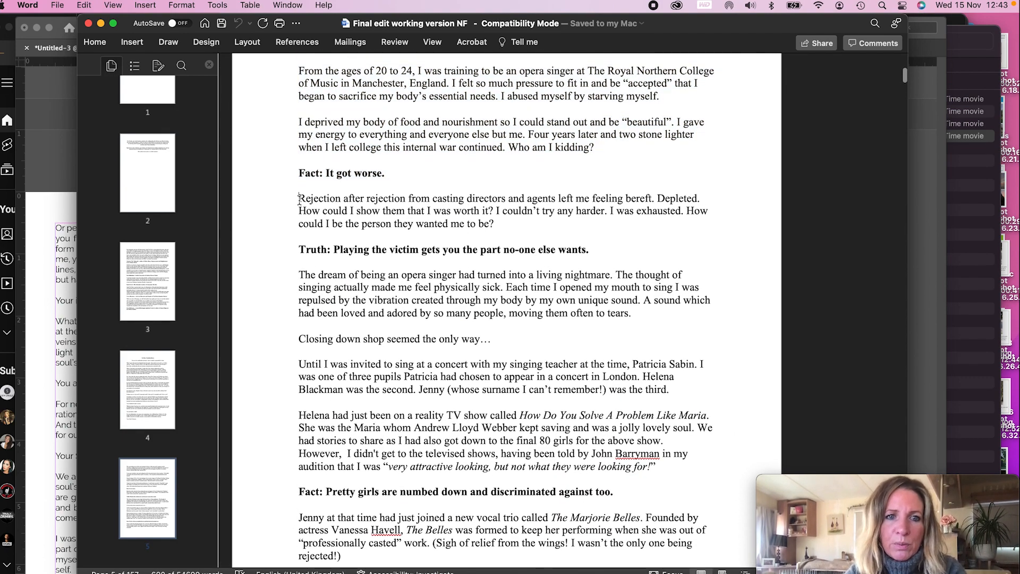
scroll(473, 307, "down", 1)
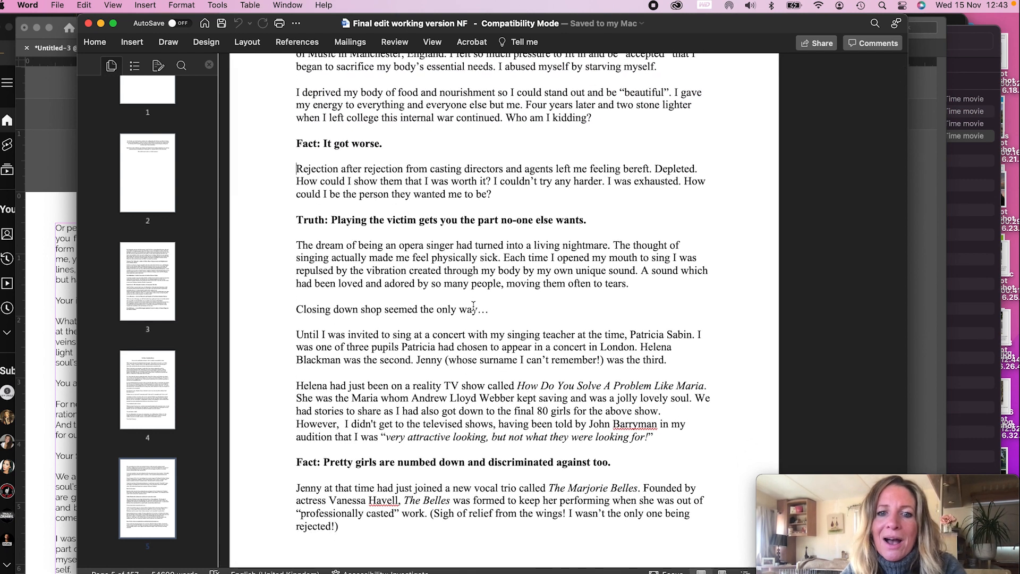
left_click(665, 439, "shift")
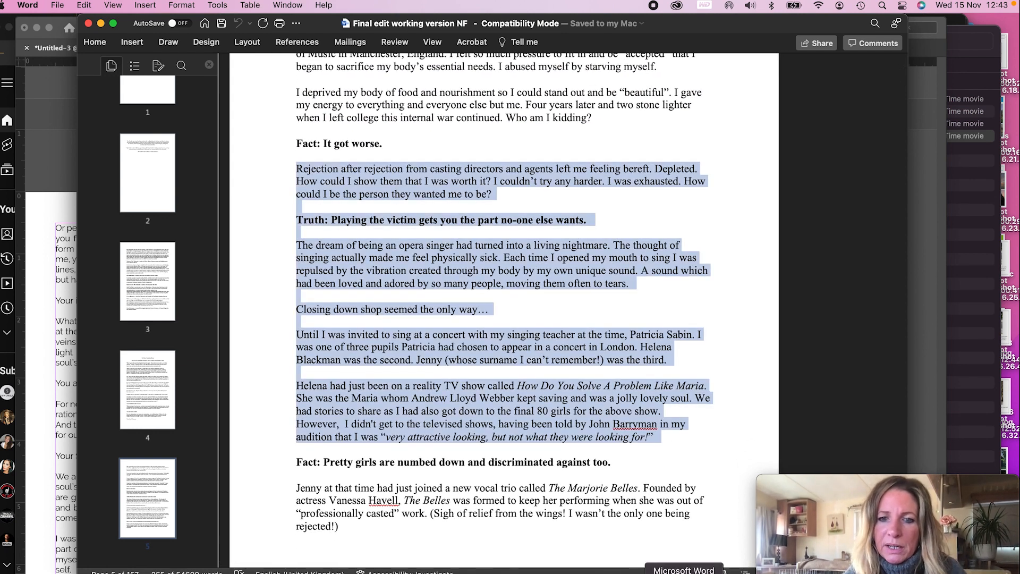
Return to InDesign and paste the copied text below "Fact: It got worse." on page 5 using the Content character and paragraph styles.
key("super+Tab")
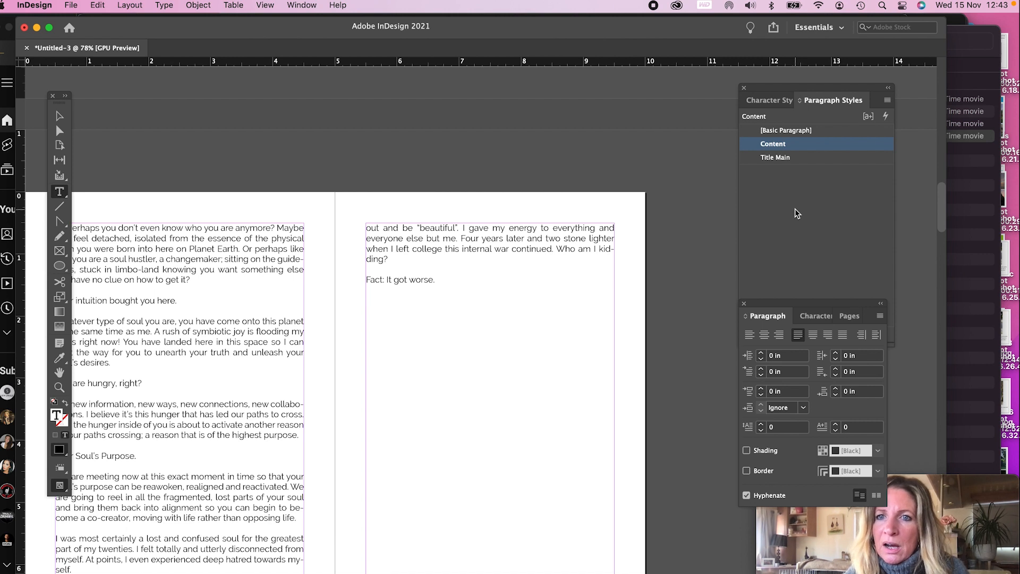
left_click(758, 102)
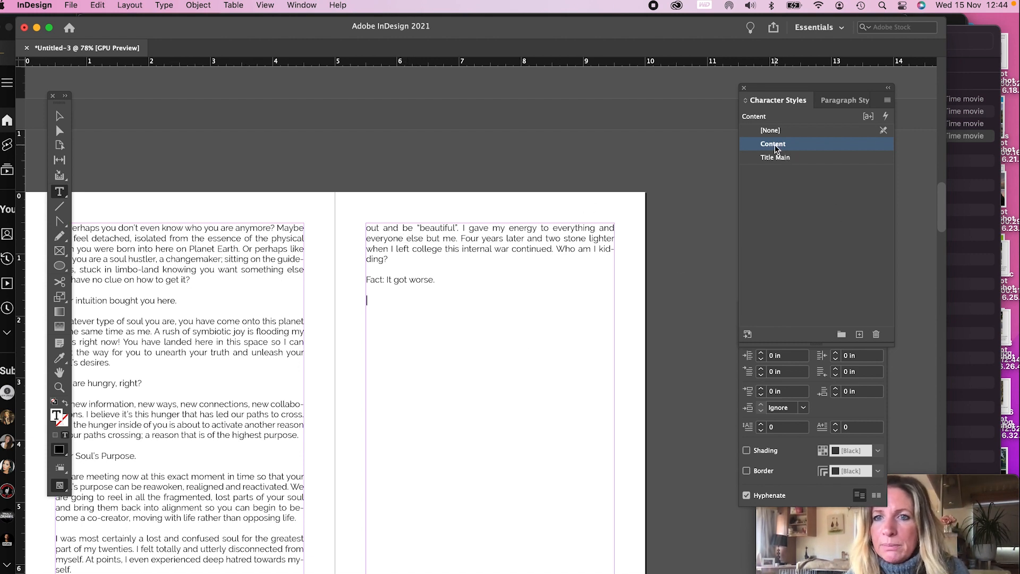
left_click(838, 102)
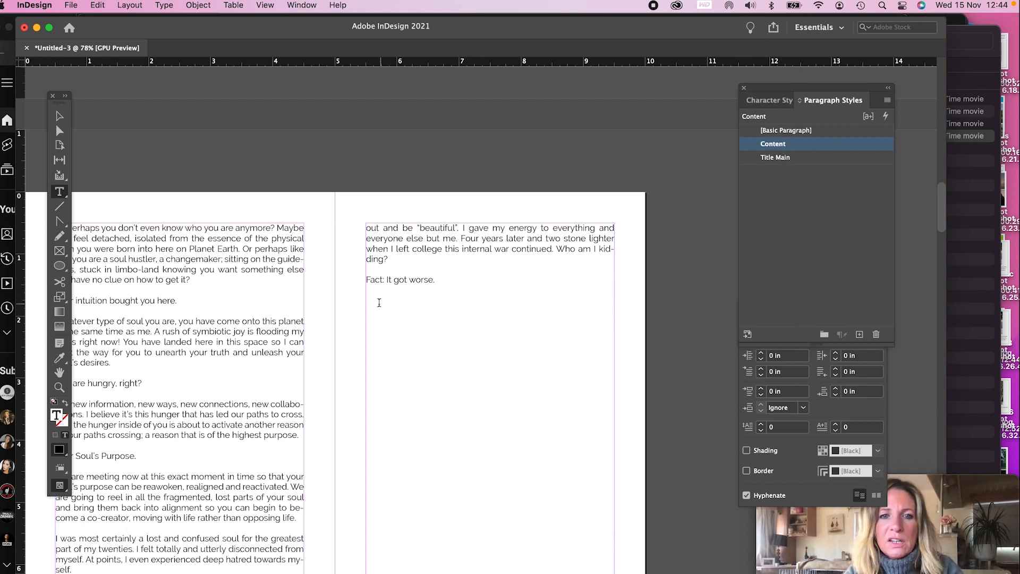
key("super+v")
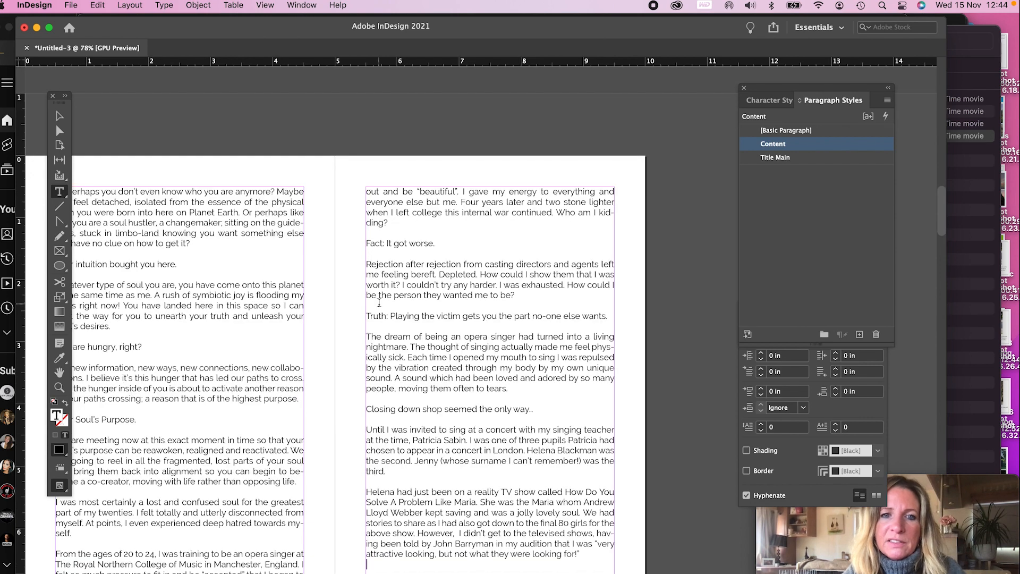
scroll(418, 280, "down", 3)
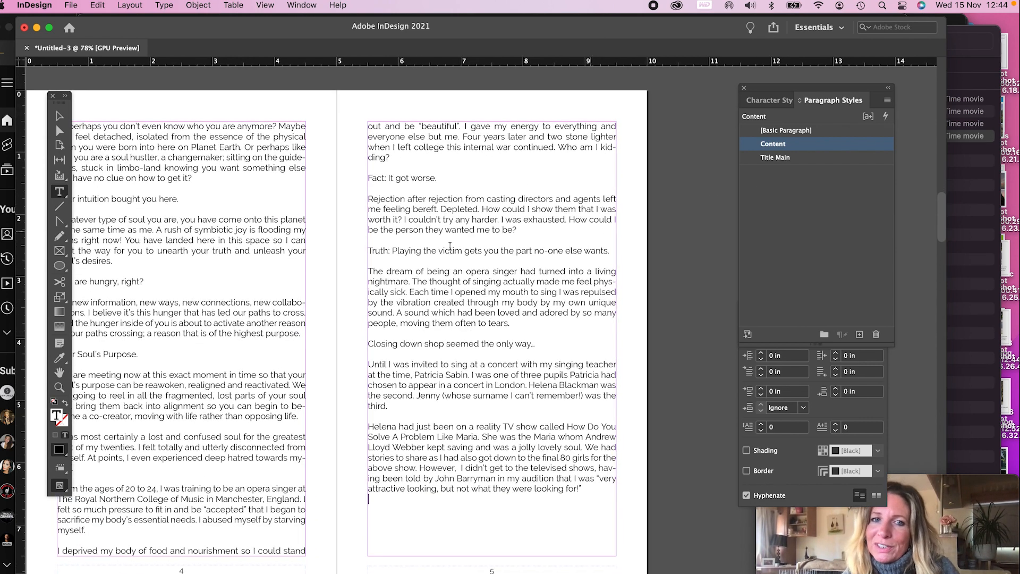
Select the page 3 paragraph beginning "When I got to the end", set its space after to 0.125 in and align it left.
scroll(447, 244, "down", 15)
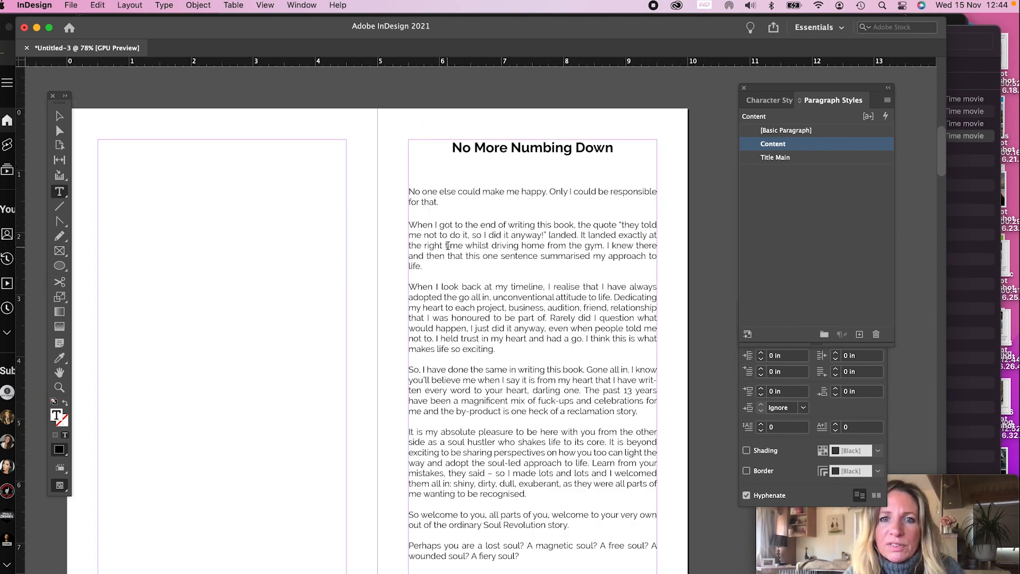
left_click_drag(422, 298, 399, 259)
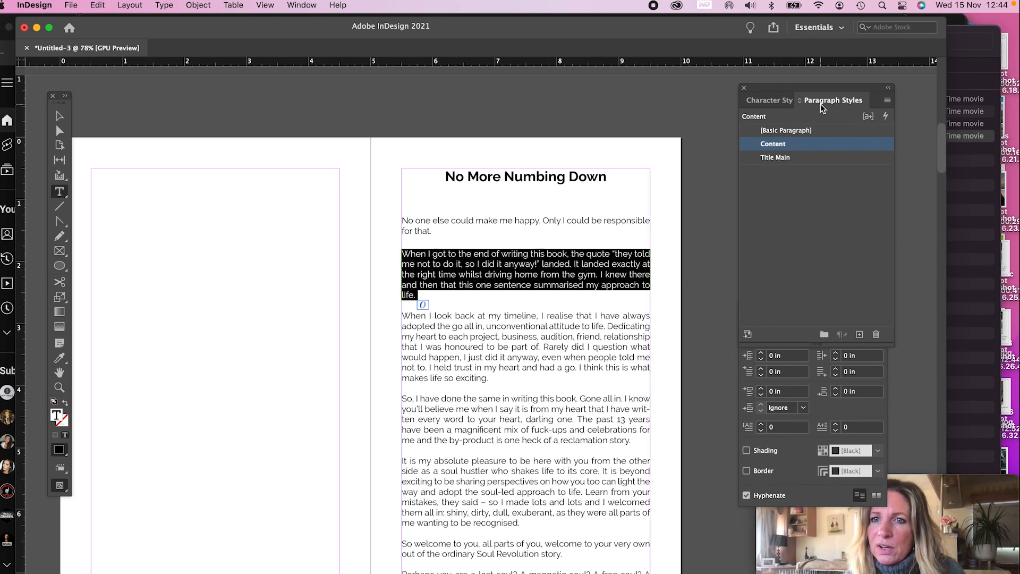
left_click(820, 412)
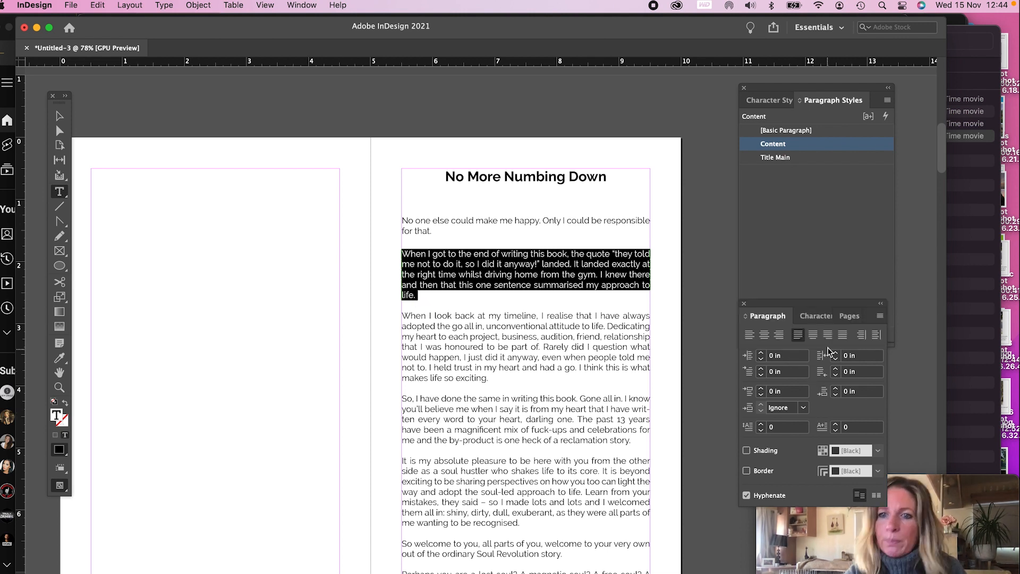
left_click(836, 389)
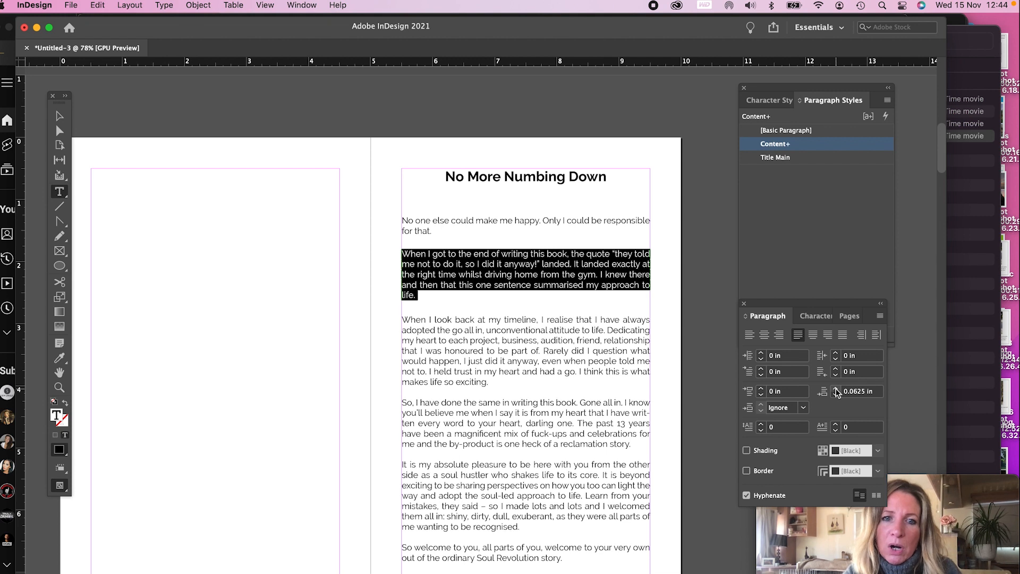
left_click(836, 389)
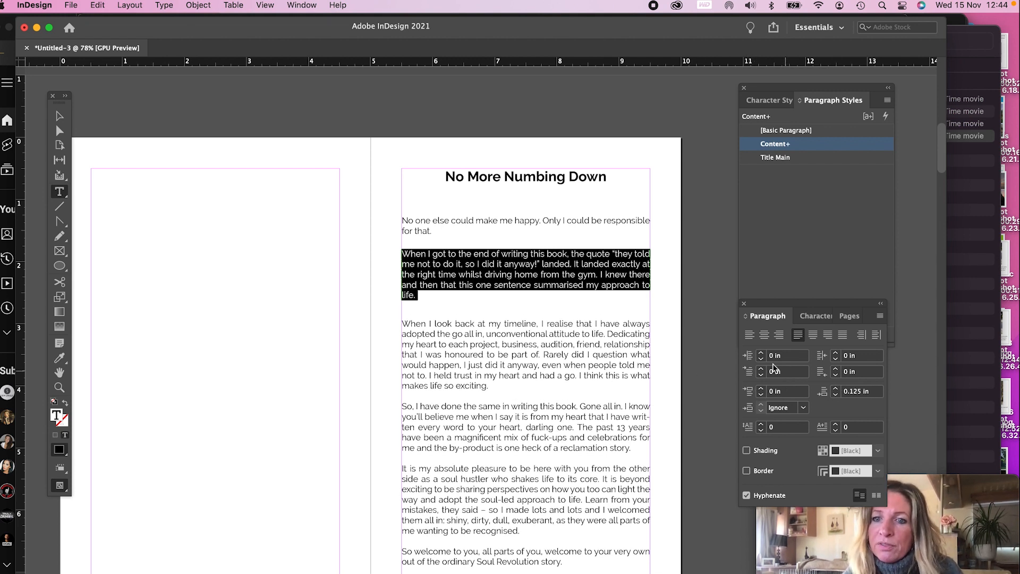
left_click(748, 336)
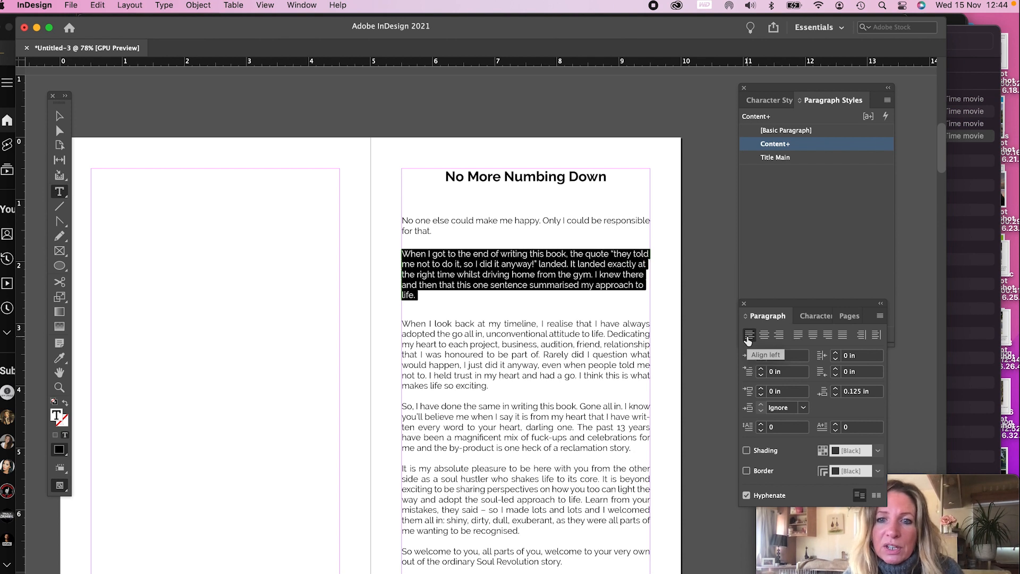
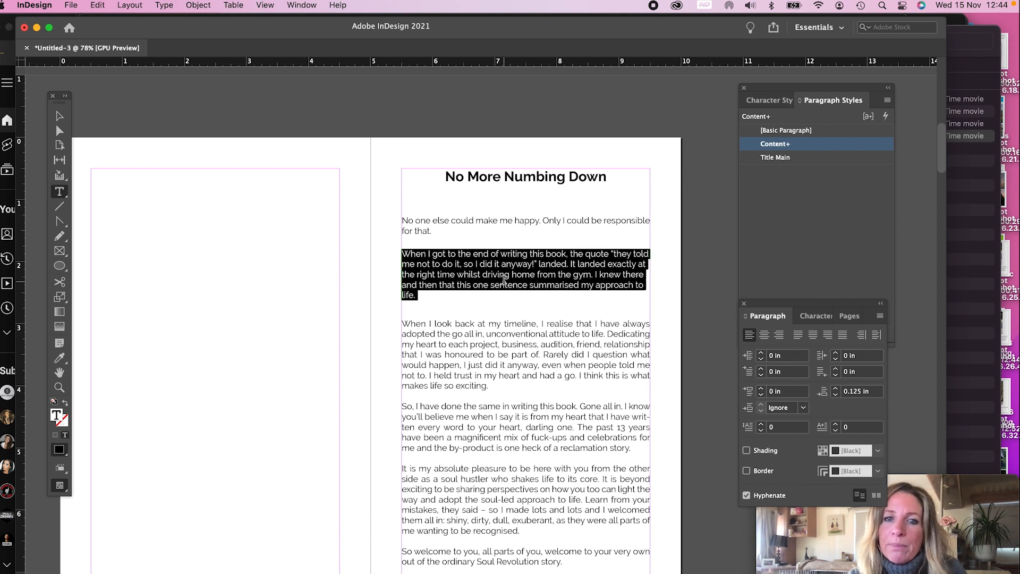
Redefine the Content paragraph style from the selected paragraph's left alignment and added spacing, then deselect the text.
left_click(832, 103)
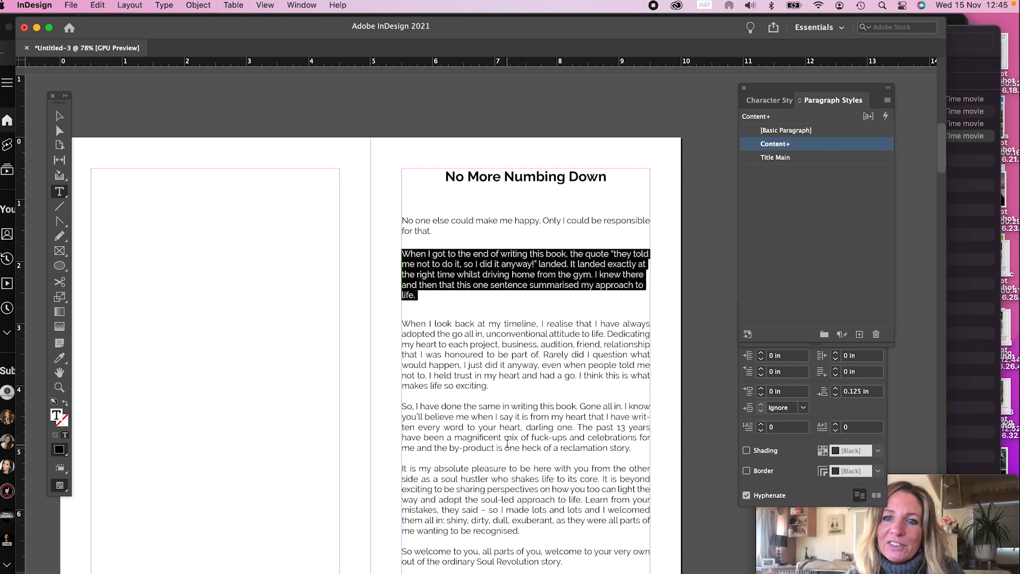
right_click(774, 148)
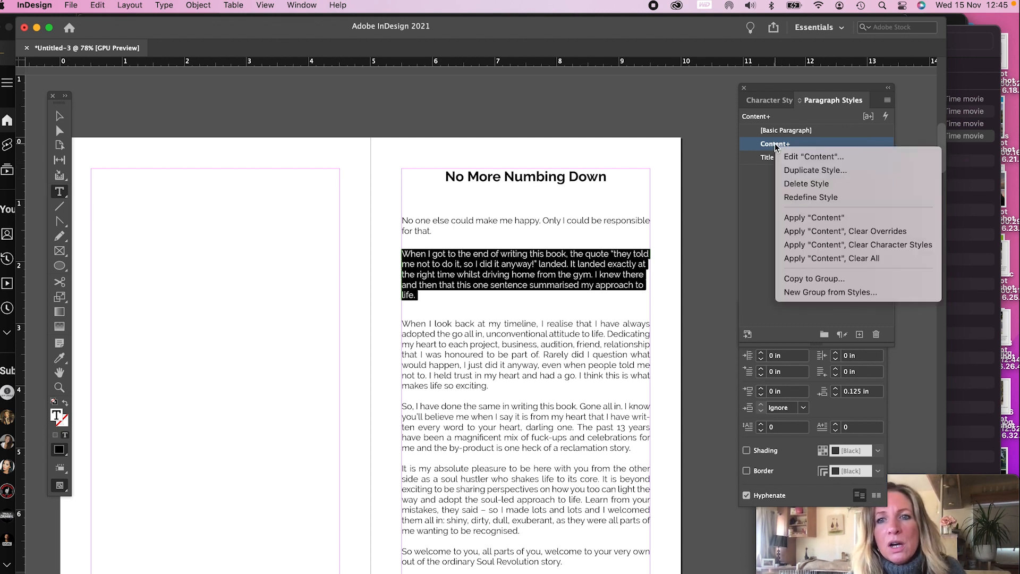
left_click(808, 198)
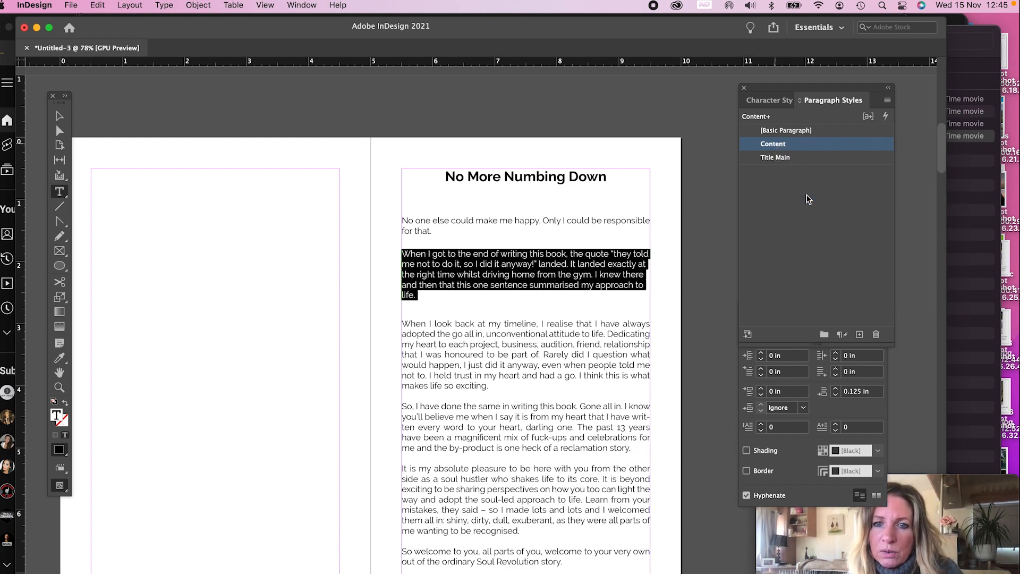
left_click(578, 368)
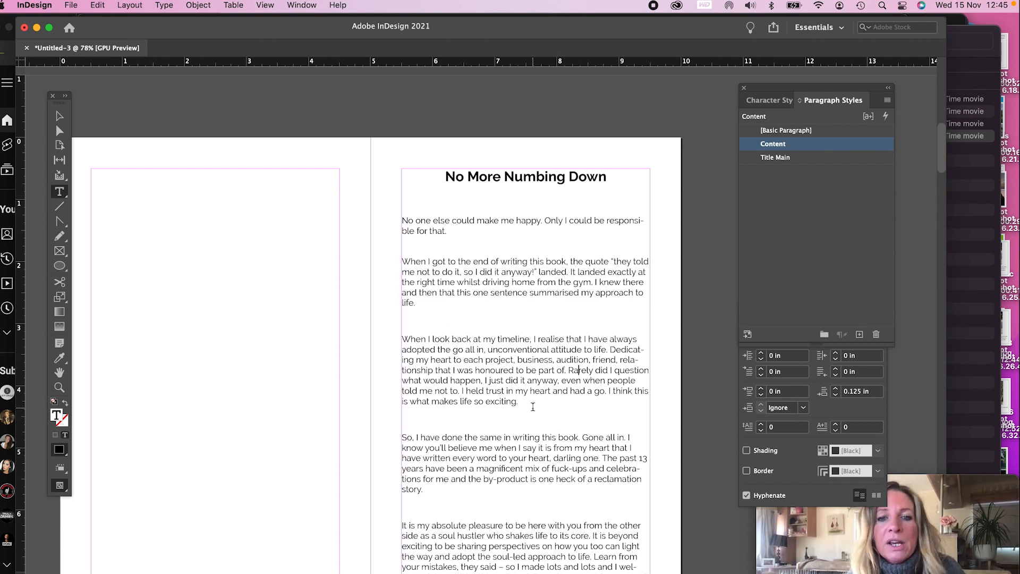
Select the page 3 paragraph beginning "When I look back at my timeline" and dock the Paragraph panel beside the Paragraph Styles panel.
left_click_drag(520, 402, 400, 340)
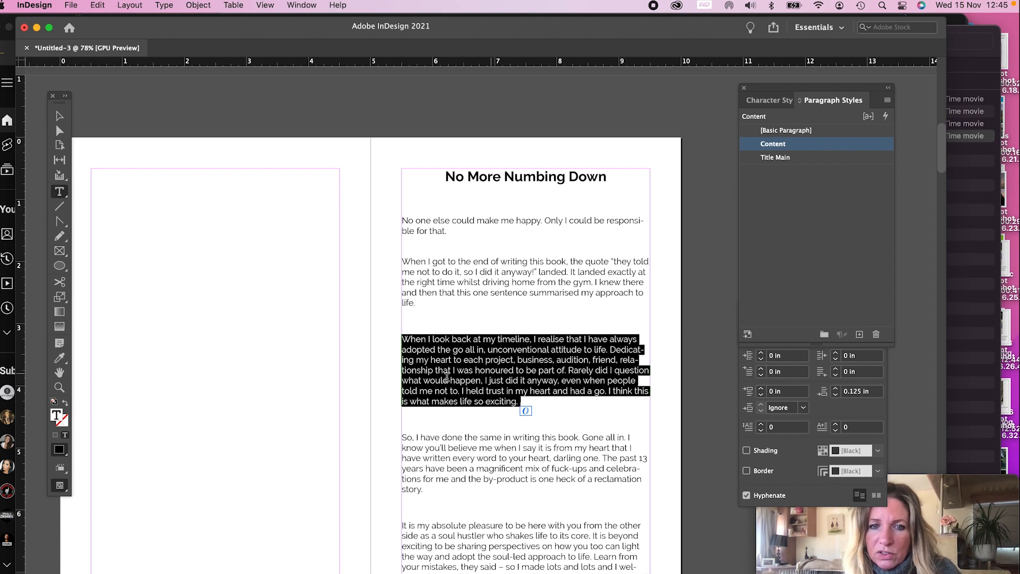
left_click(796, 474)
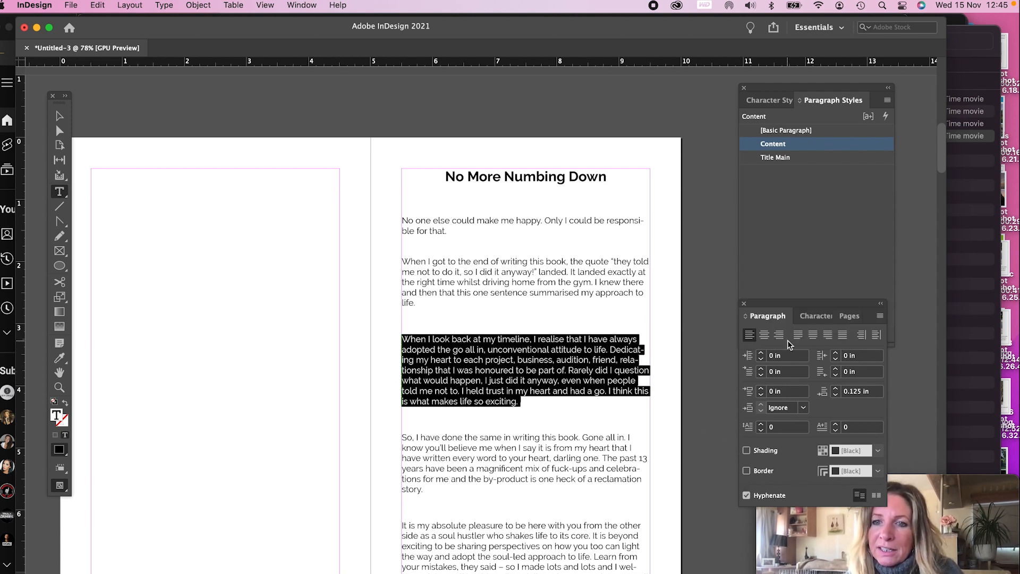
left_click_drag(779, 303, 738, 231)
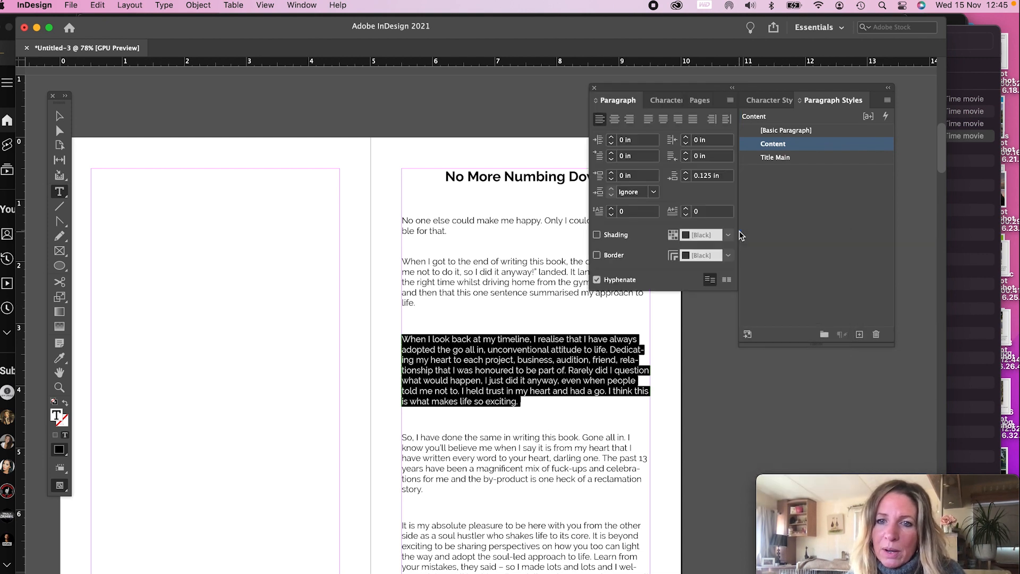
left_click_drag(619, 93, 639, 84)
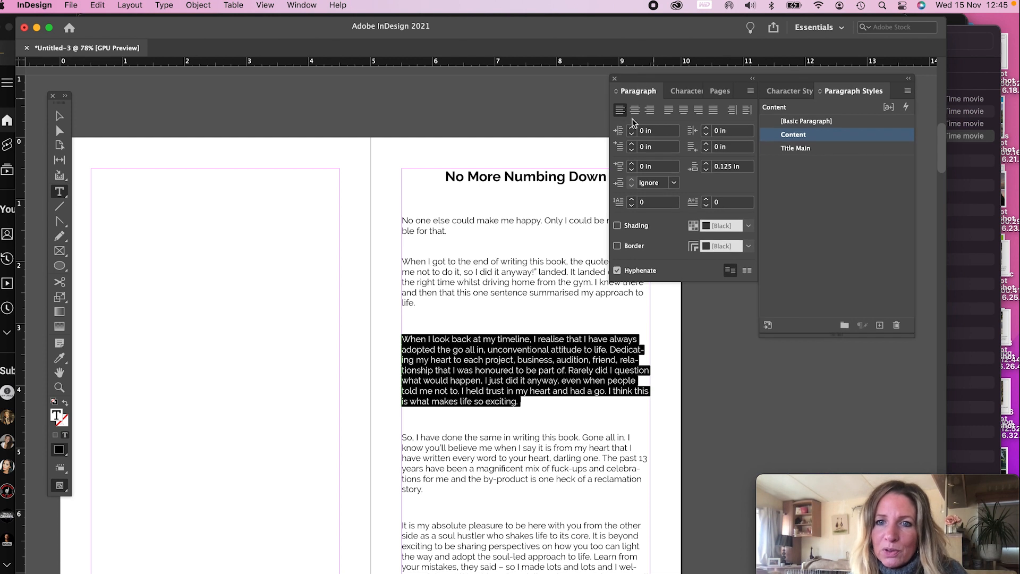
Turn off hyphenation for the selected paragraph, justify it with the last line aligned left, and set its space after to 0 in.
left_click(617, 270)
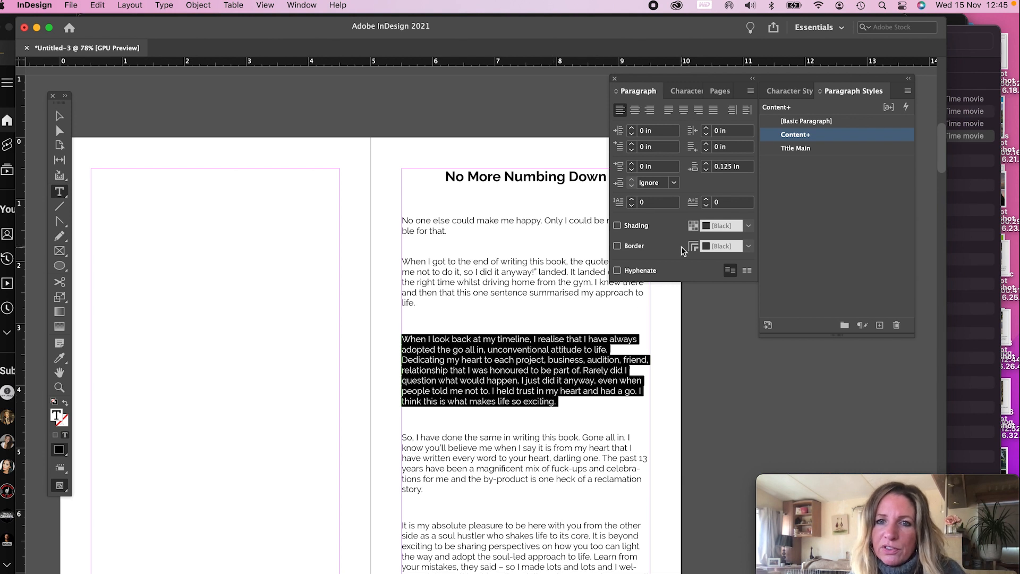
left_click(669, 110)
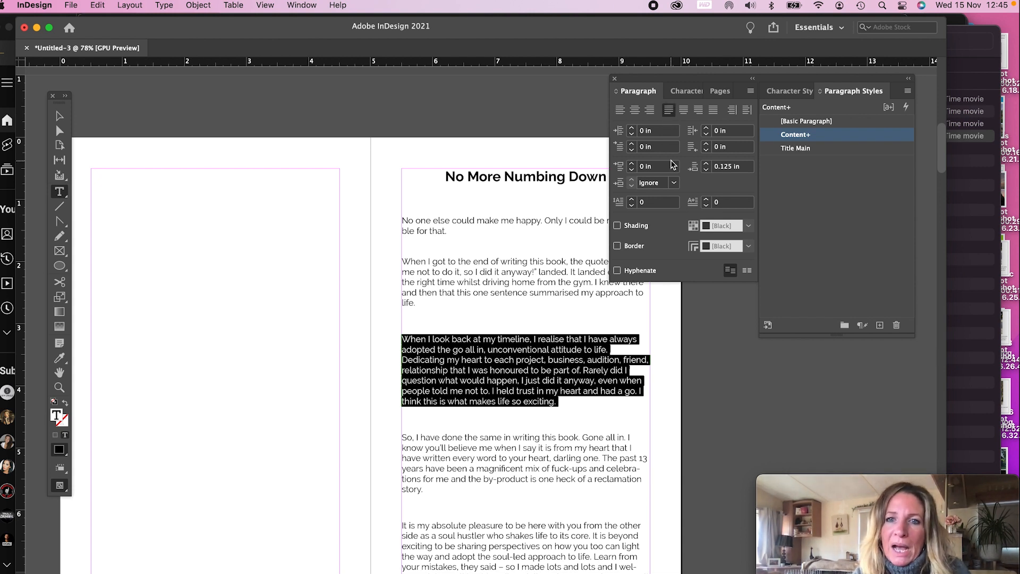
left_click(703, 170)
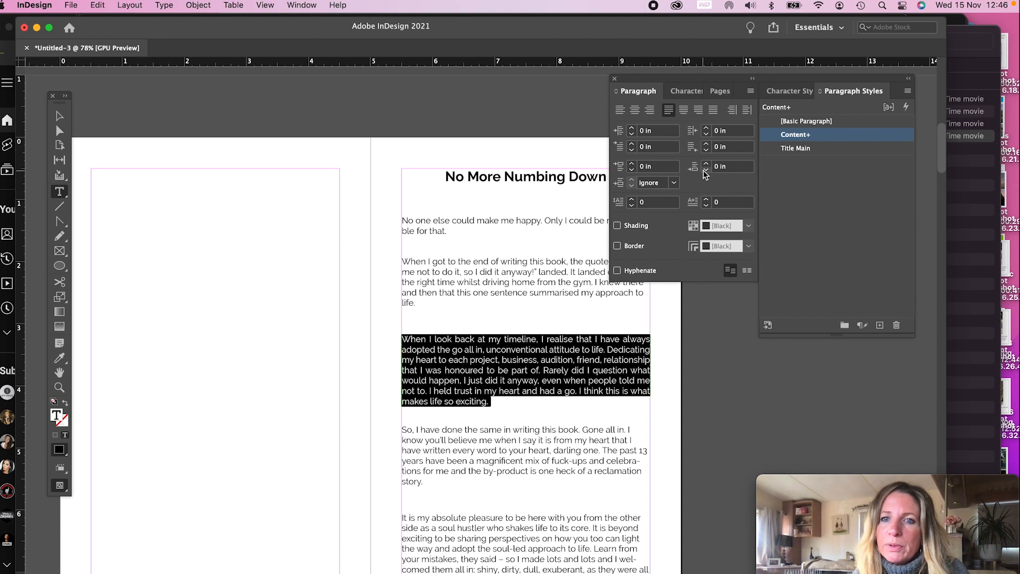
Redefine the Content paragraph style to match the selected paragraph's justified, unhyphenated formatting.
left_click(782, 203)
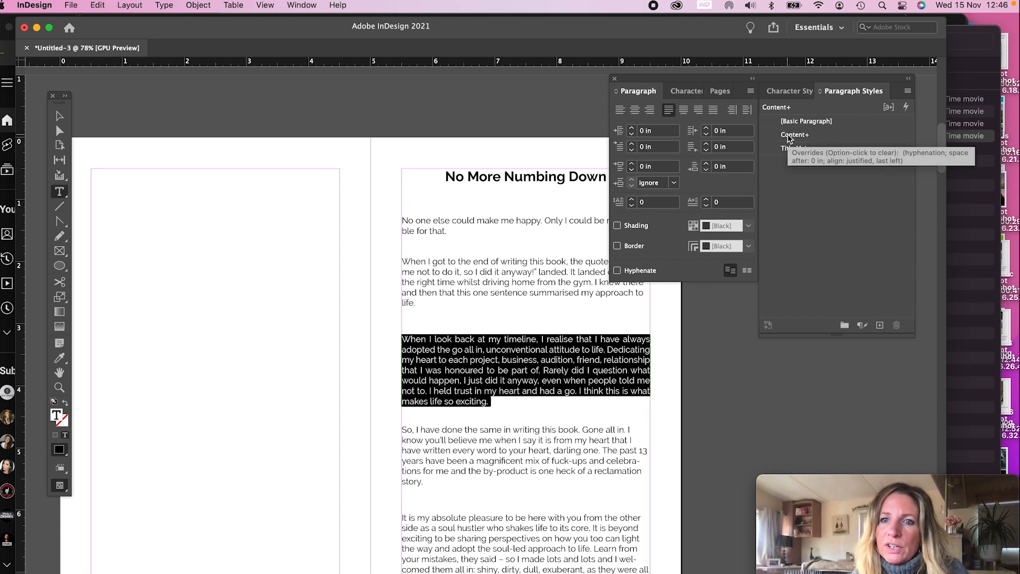
right_click(787, 134)
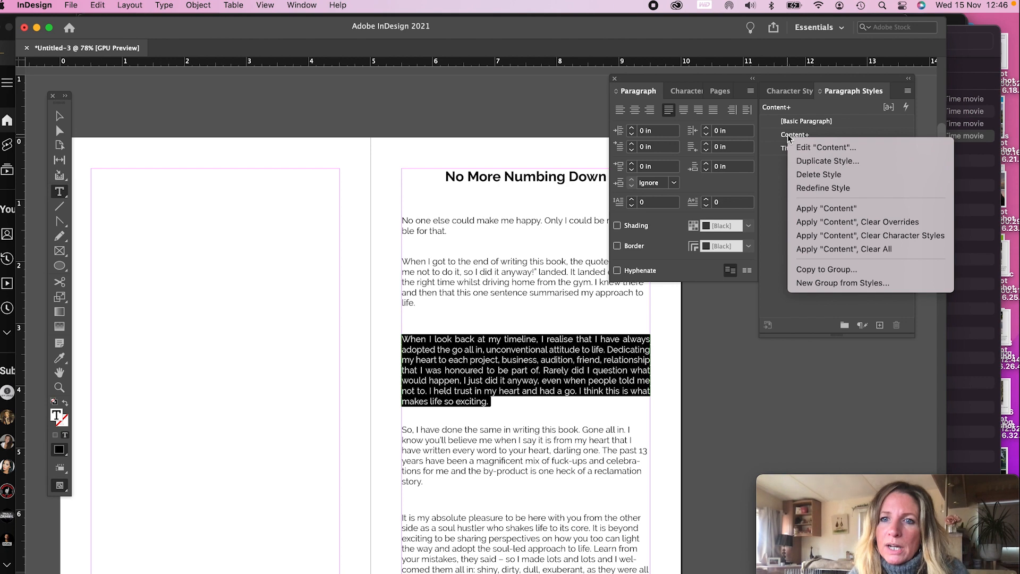
left_click(804, 189)
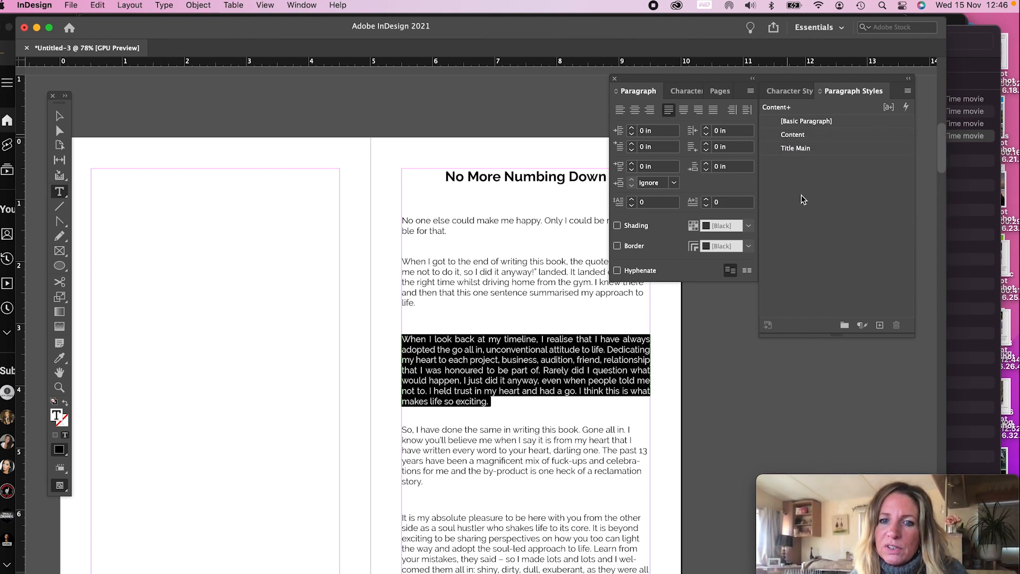
Deselect the paragraph and separate the Paragraph, Pages and Character panels into individual floating panels.
left_click(505, 420)
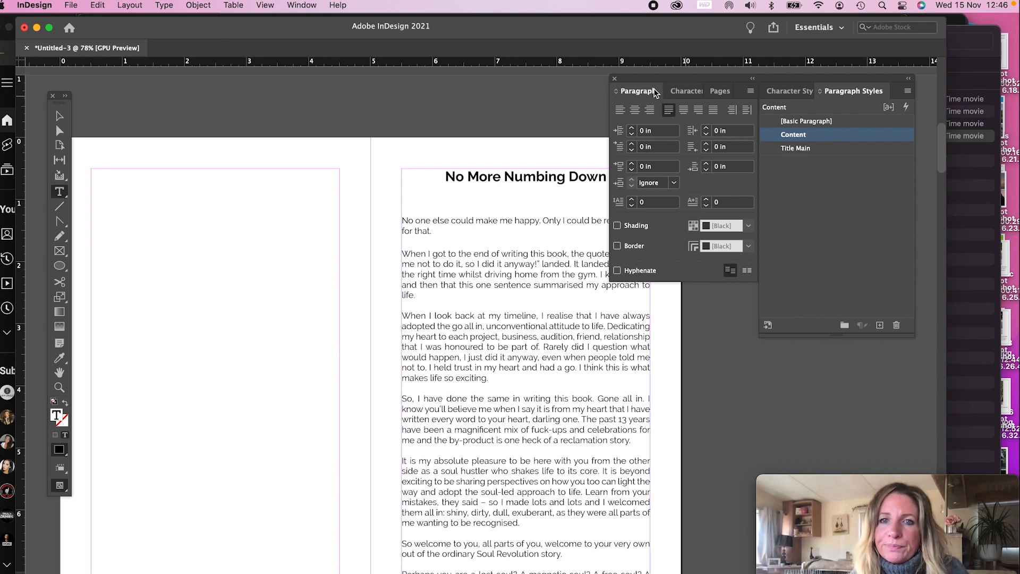
left_click_drag(655, 92, 789, 228)
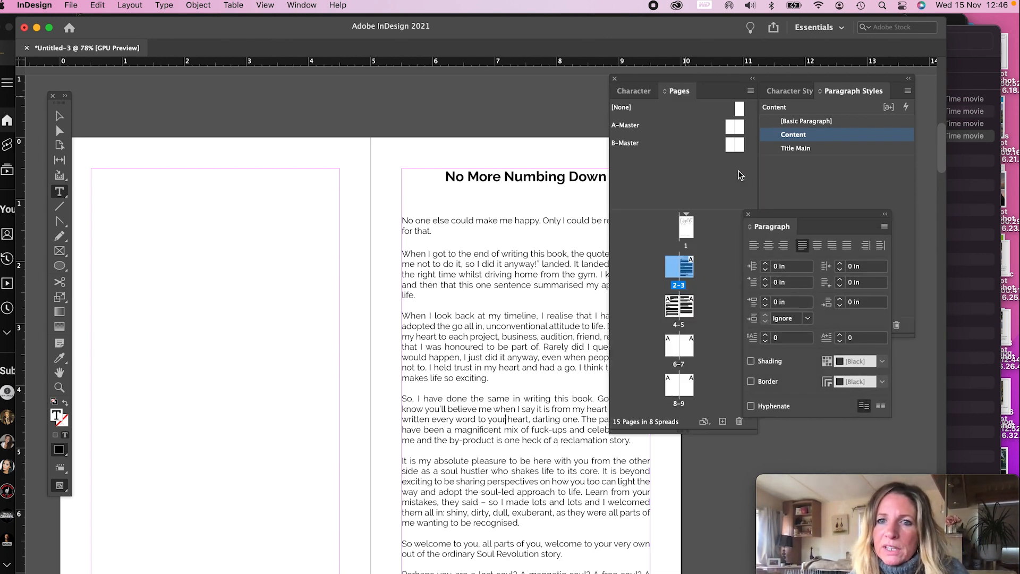
left_click_drag(675, 91, 790, 283)
left_click(640, 91)
left_click_drag(644, 91, 746, 306)
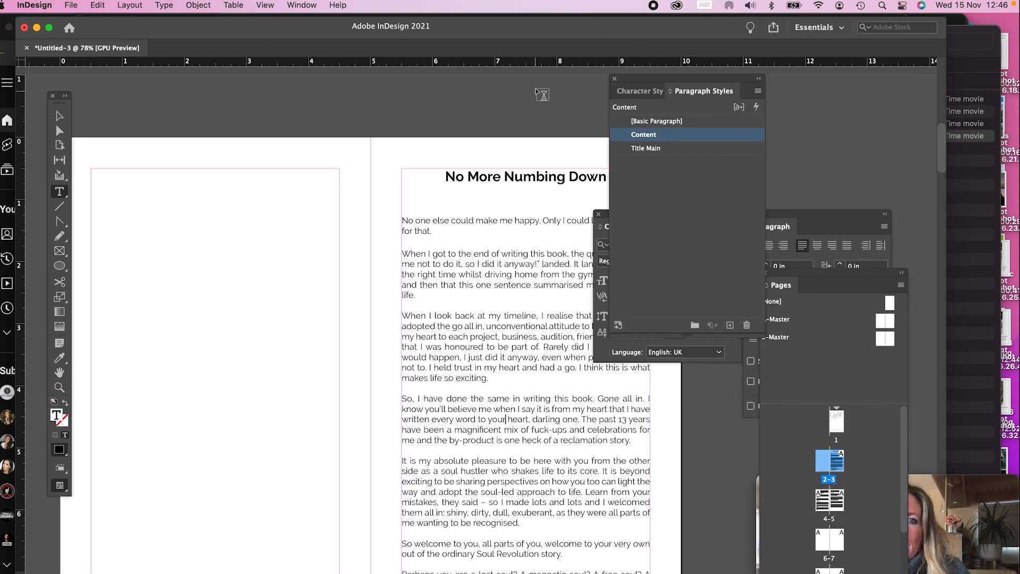
Set the line "Your intuition bought you here." on page 4 to the Bold font style, grouping the Paragraph and Character panels together.
left_click(59, 116)
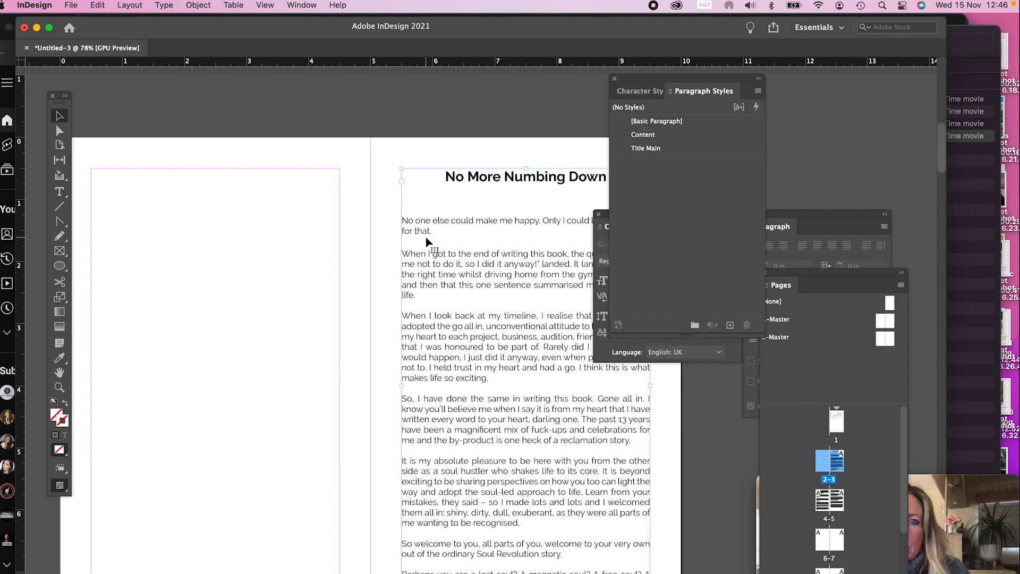
scroll(473, 245, "down", 10)
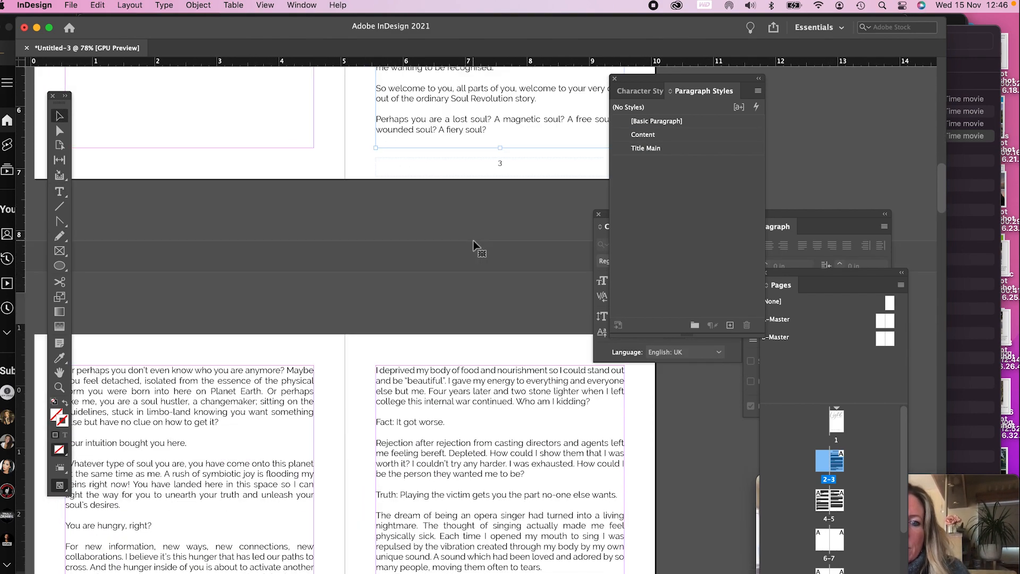
scroll(473, 244, "down", 8)
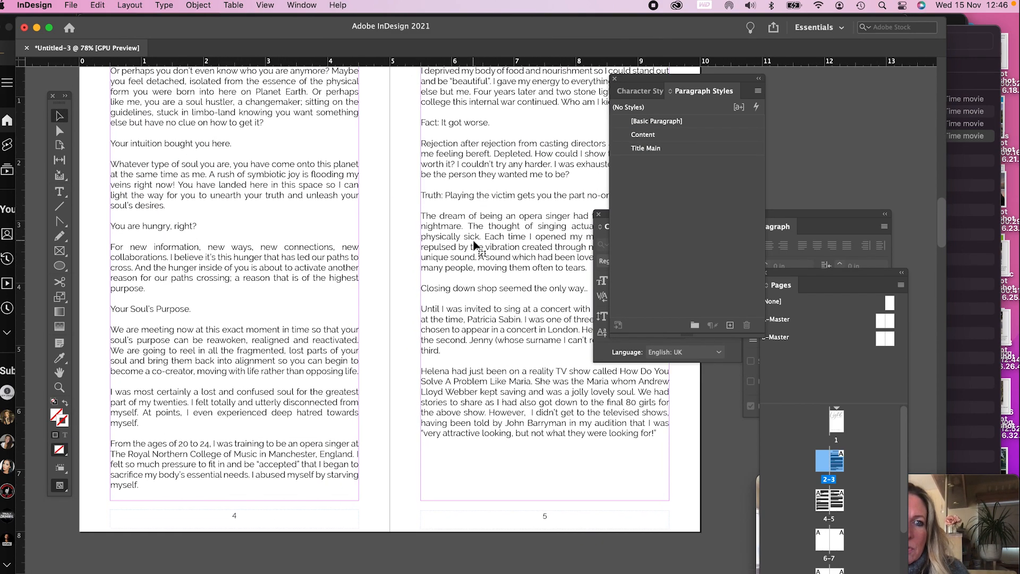
scroll(474, 245, "up", 3)
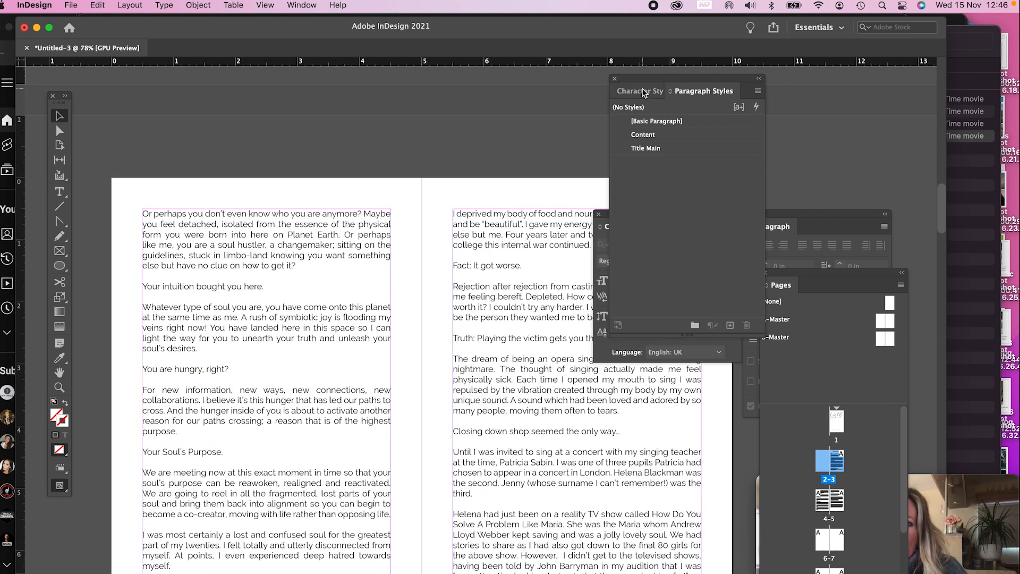
left_click(640, 91)
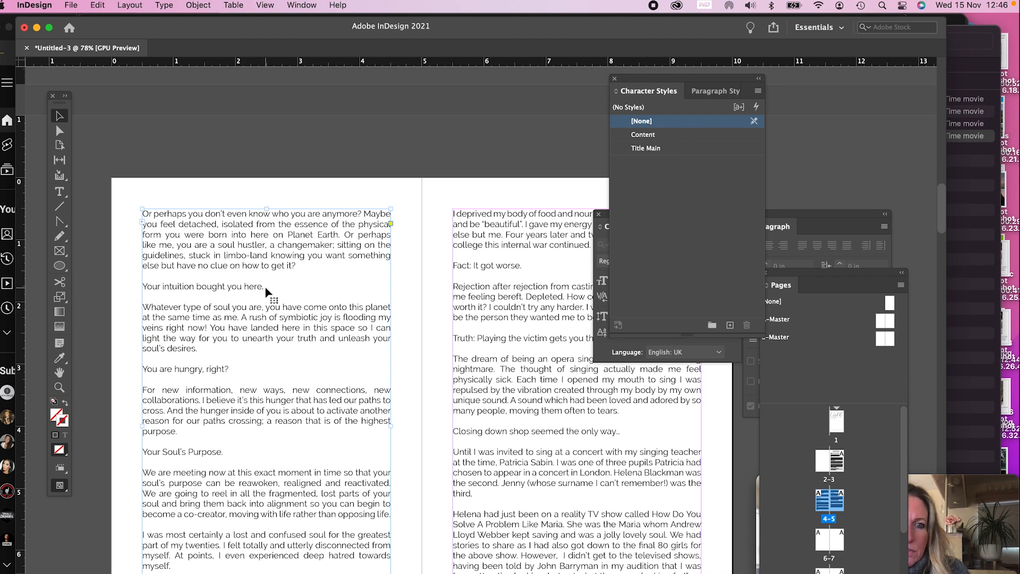
double_click(272, 294)
left_click_drag(287, 286, 131, 282)
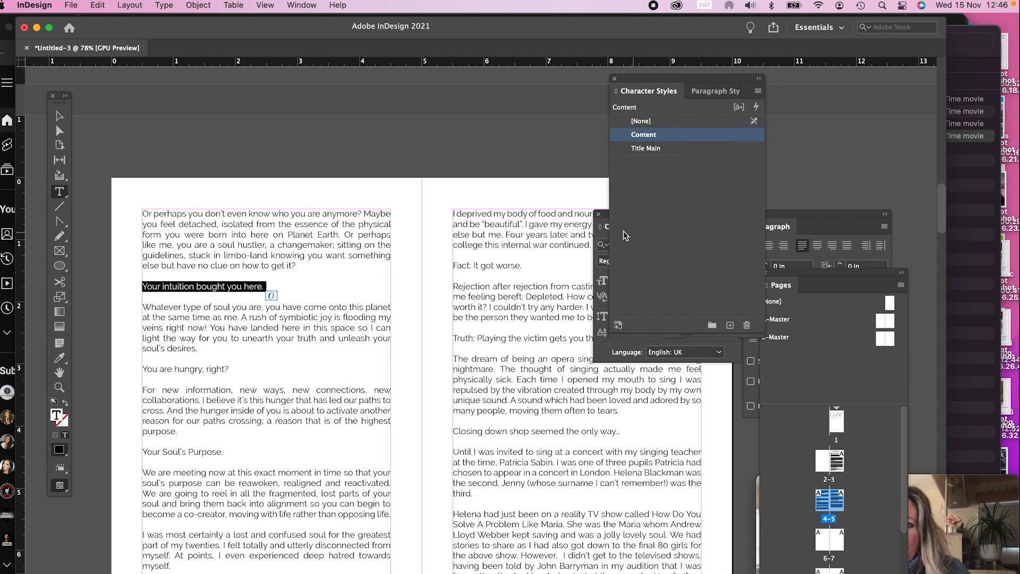
left_click(605, 227)
left_click_drag(653, 228, 807, 226)
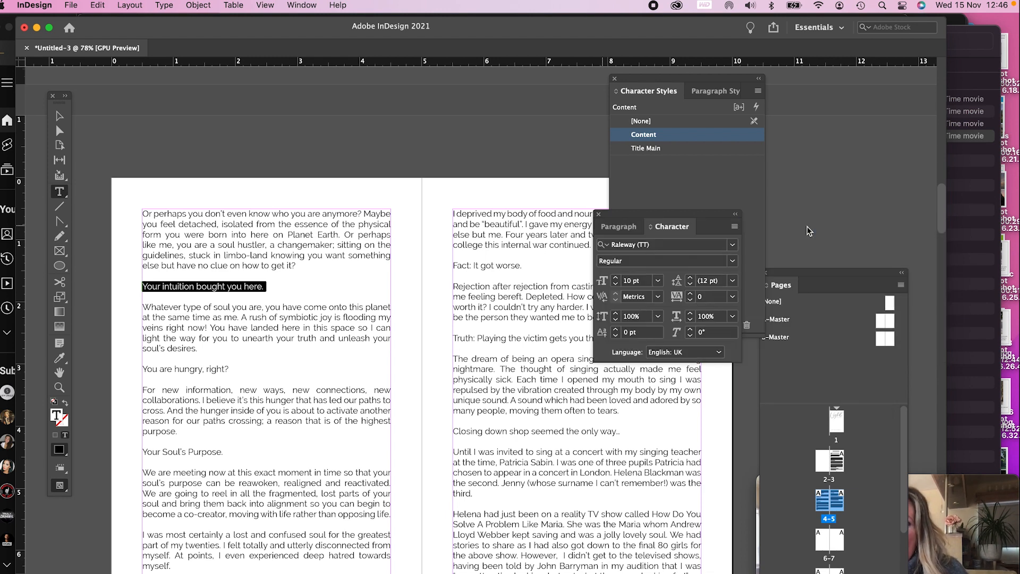
left_click(732, 261)
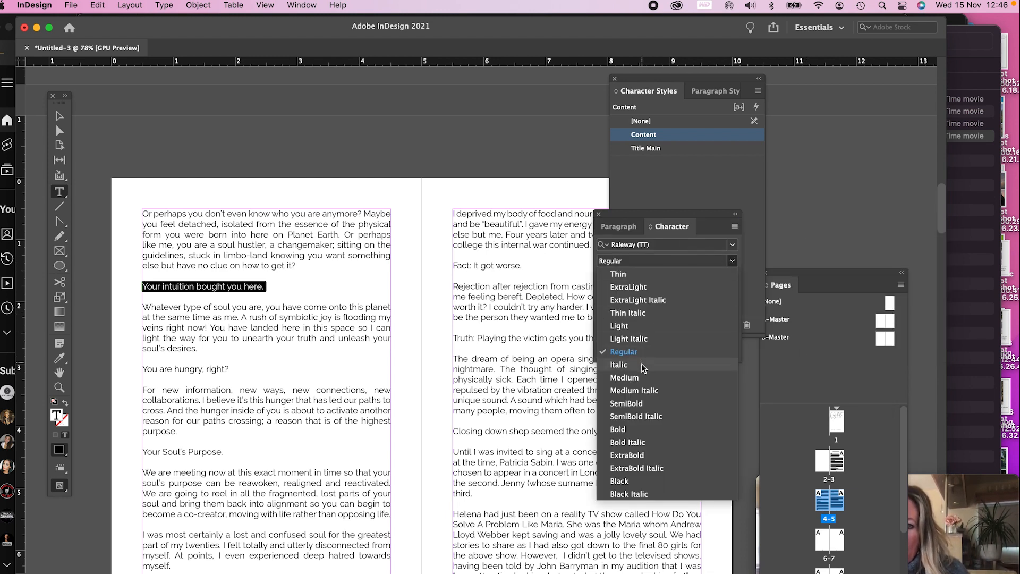
left_click(618, 429)
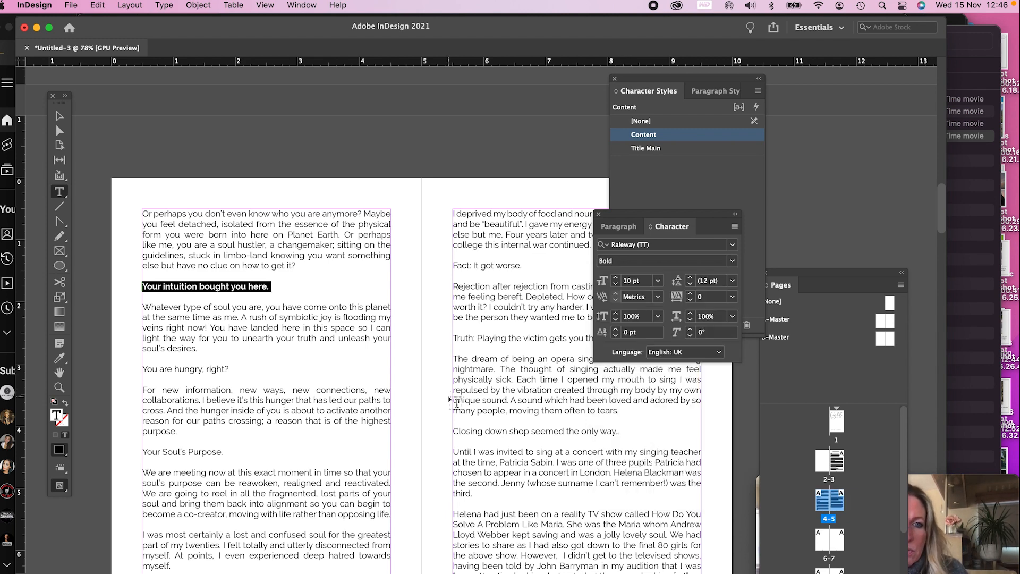
Create a character style named Bold, based on Content, from the selected line and apply it to that line.
left_click(685, 103)
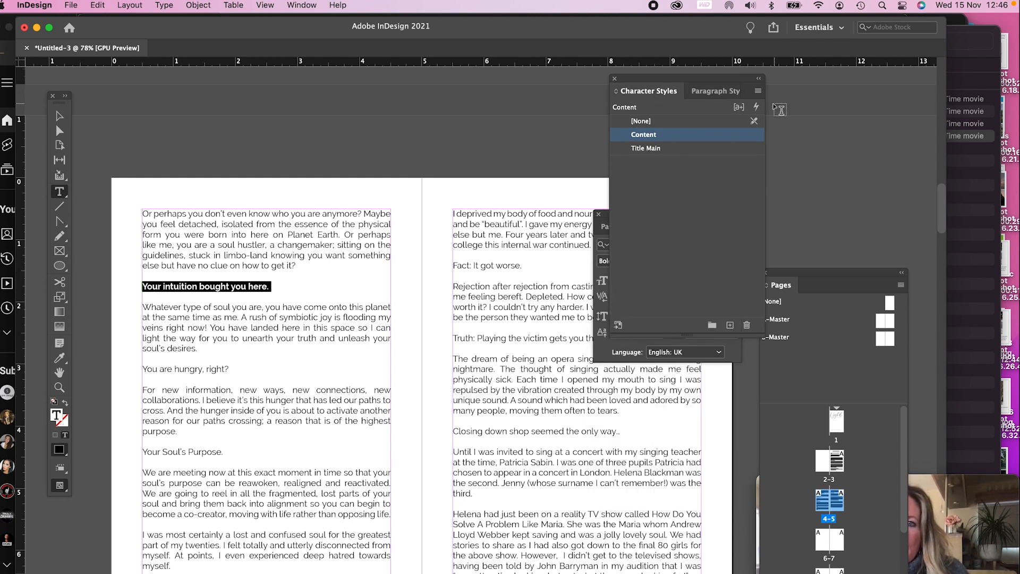
left_click(758, 92)
left_click(758, 91)
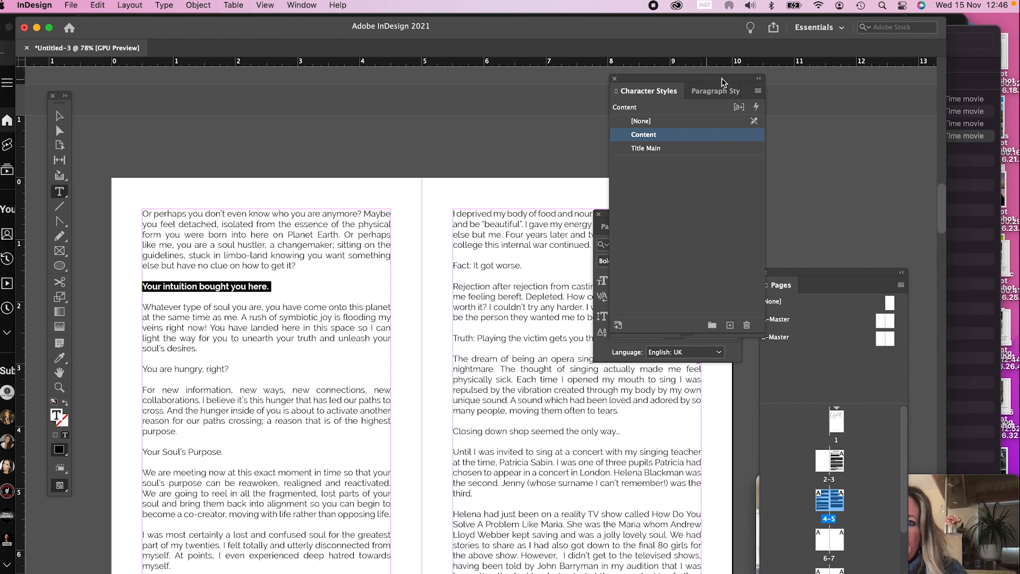
left_click(759, 94)
left_click(773, 101)
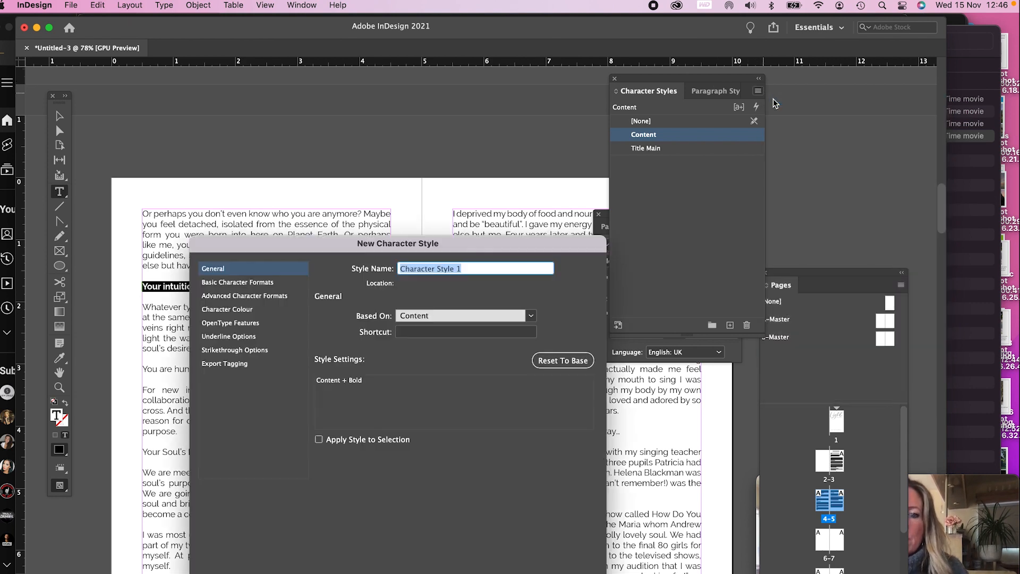
type("Bold")
key("Return")
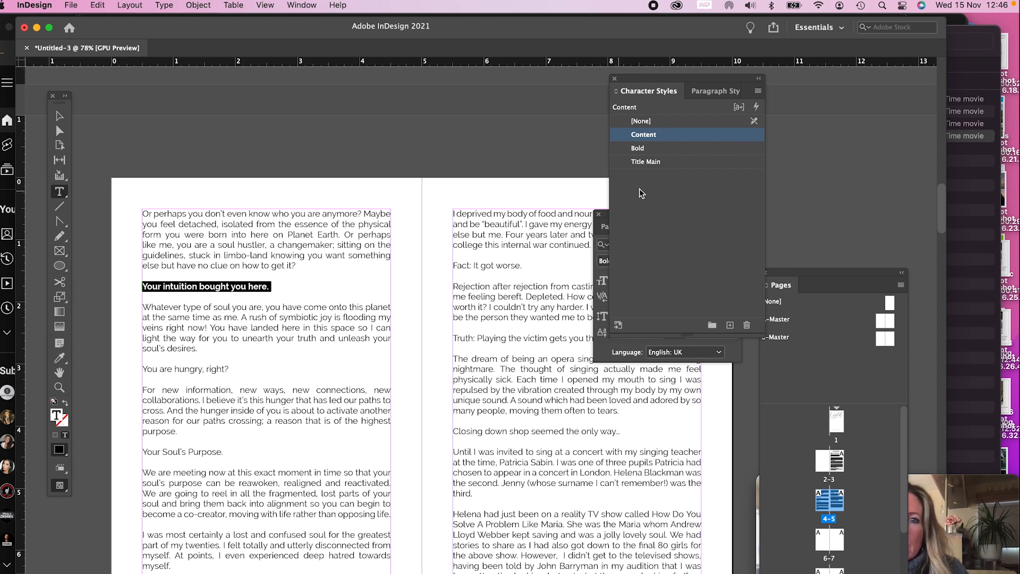
left_click(642, 149)
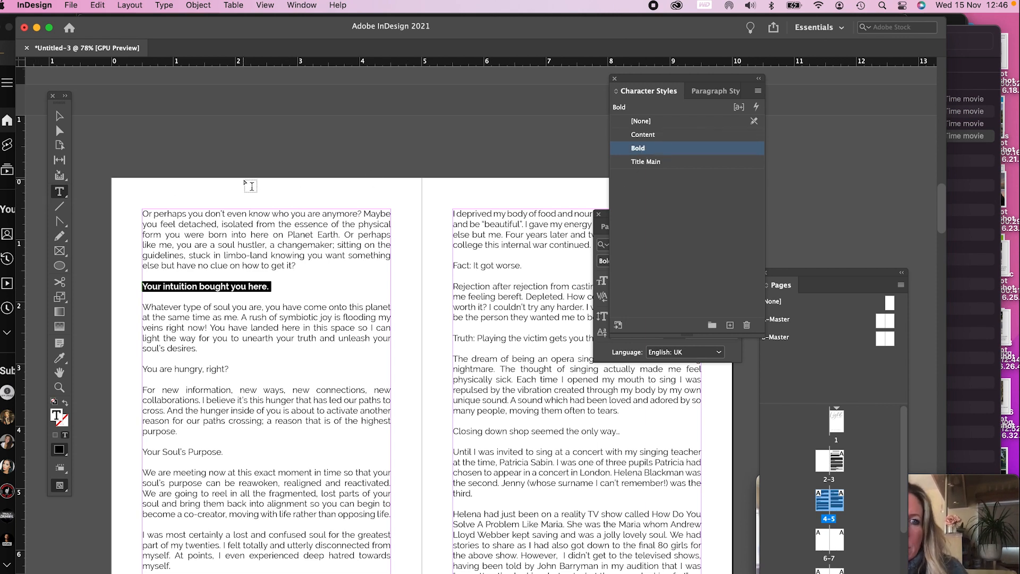
Apply the Bold character style to the line "Your Soul's Purpose." on page 4 and deselect the text.
left_click(59, 115)
scroll(207, 390, "down", 4)
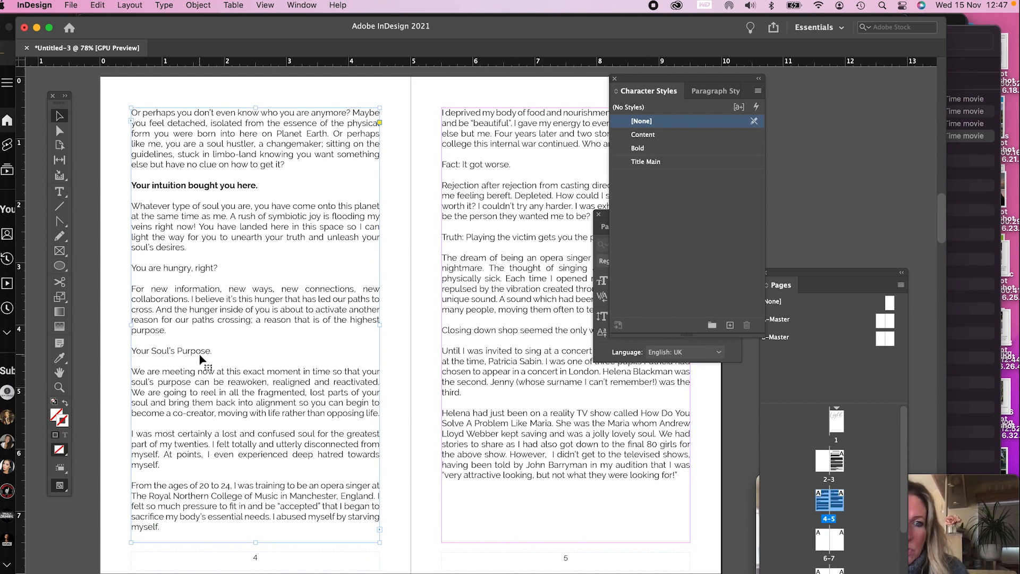
double_click(204, 351)
left_click_drag(215, 350, 133, 351)
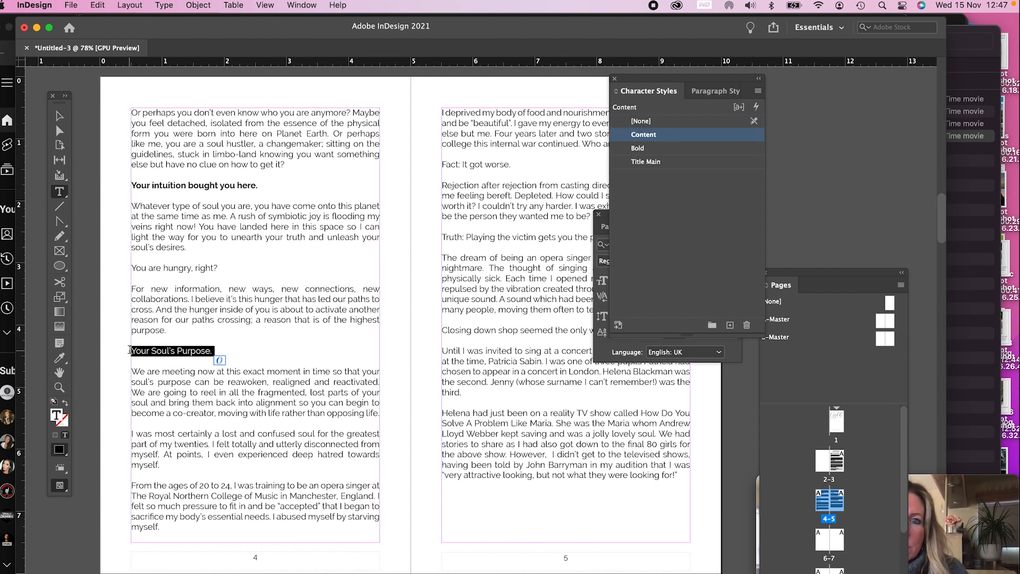
left_click(632, 151)
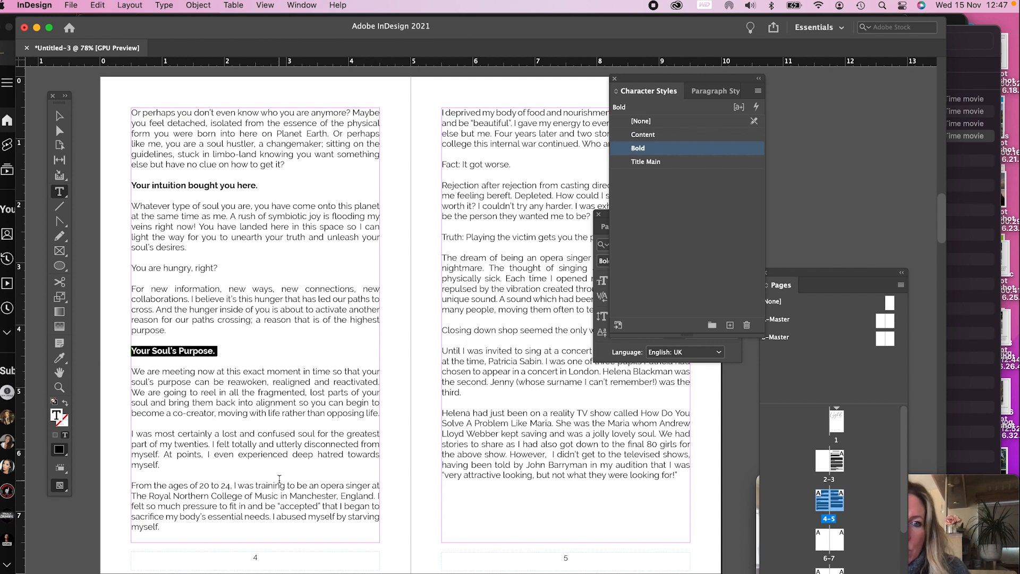
left_click(228, 368)
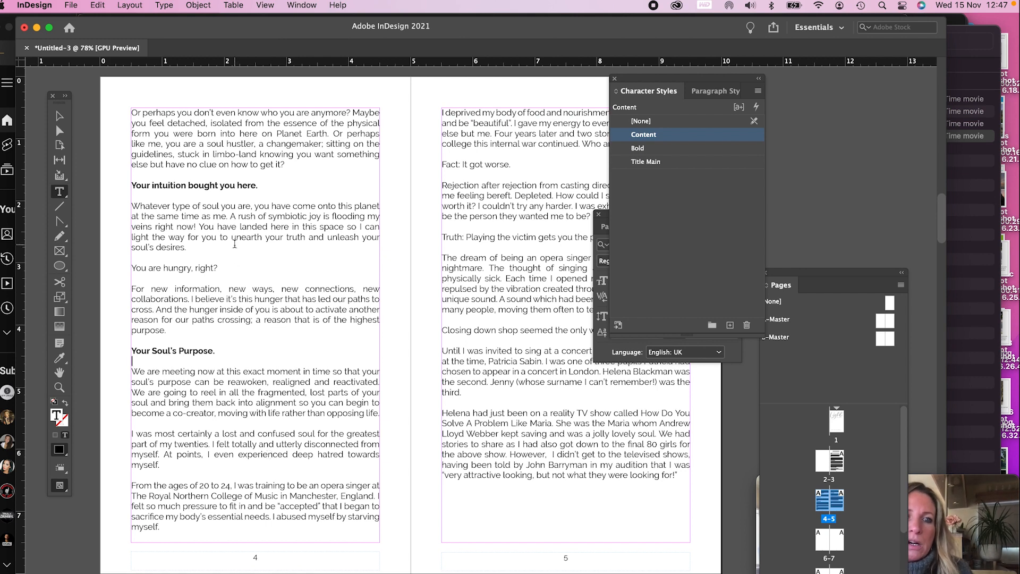
Check which character style is applied to the line "Your intuition bought you here." on page 4.
left_click_drag(258, 186, 193, 182)
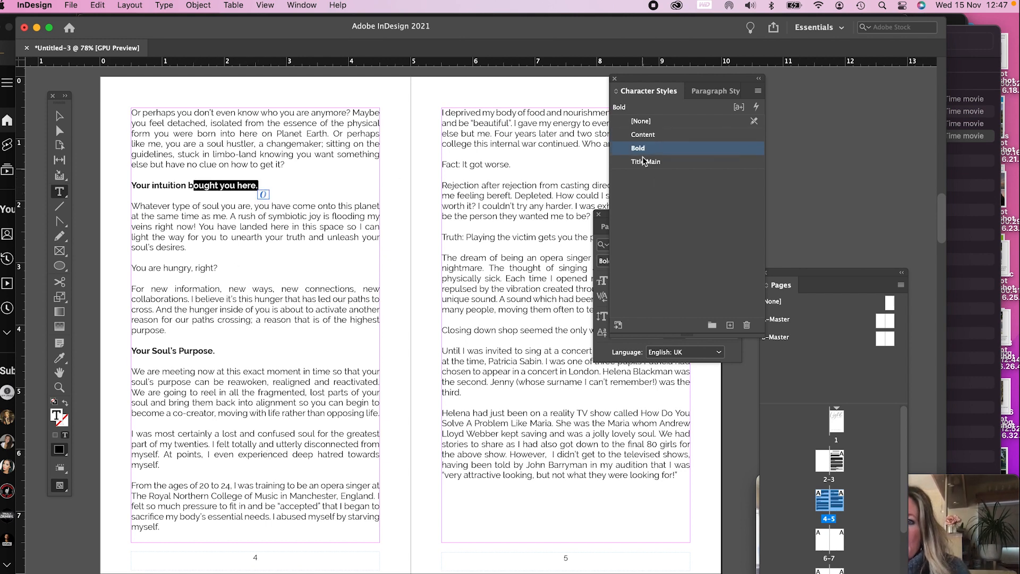
left_click(171, 207)
left_click_drag(261, 187, 131, 186)
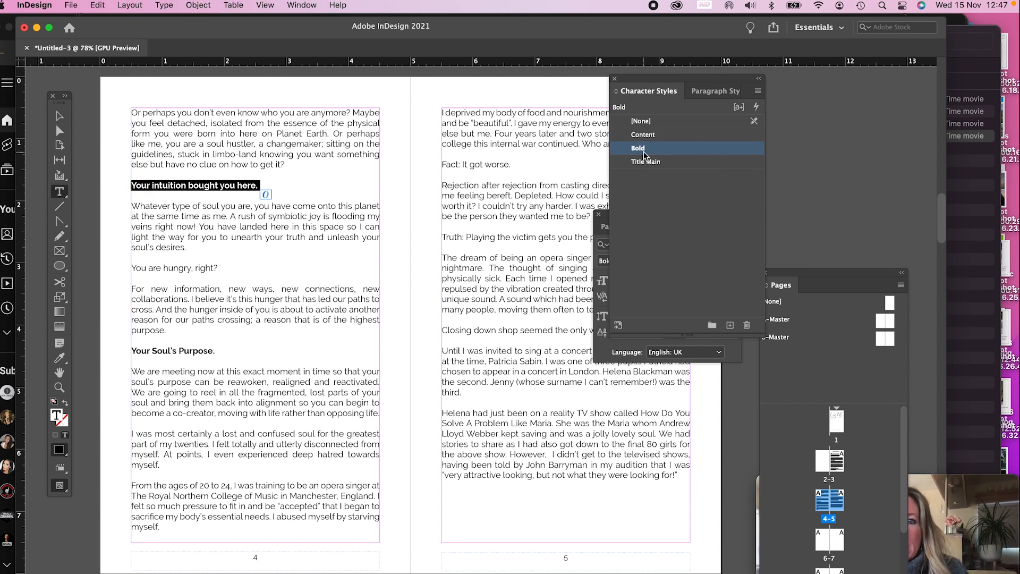
left_click(256, 254)
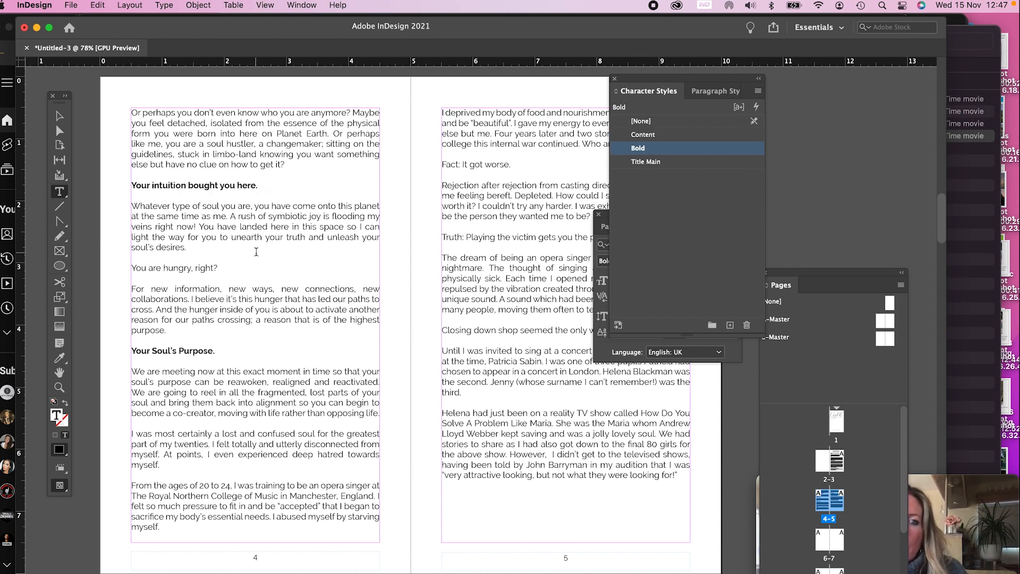
Set the Bold character style's font size to 12 pt in its basic character formats.
double_click(641, 150)
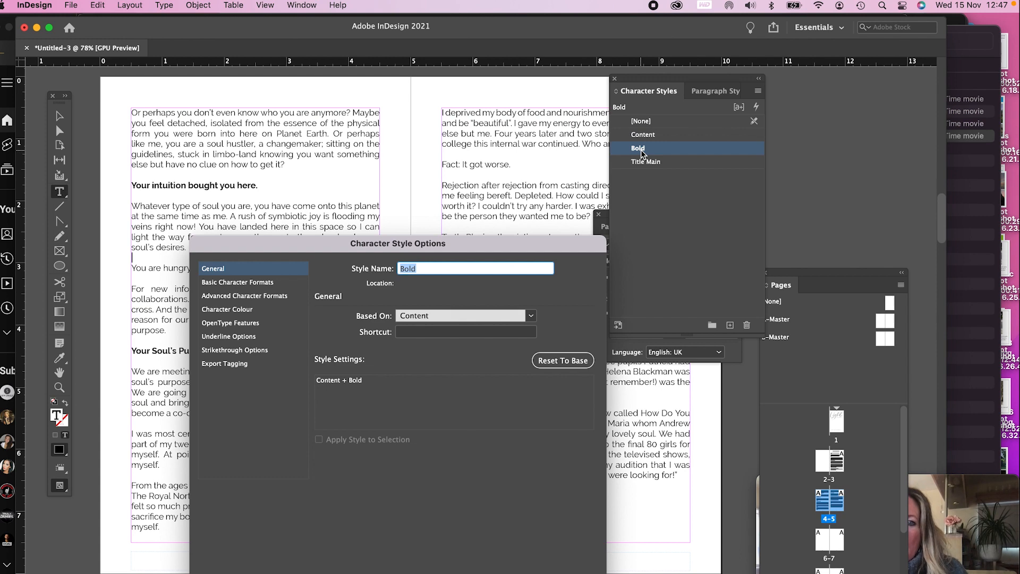
left_click_drag(530, 219, 603, 131)
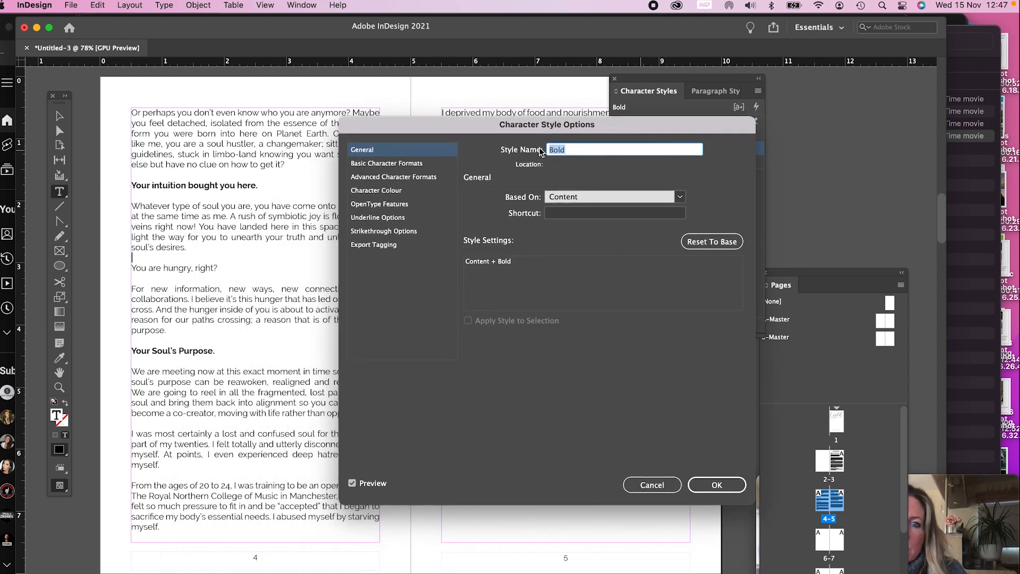
left_click(422, 166)
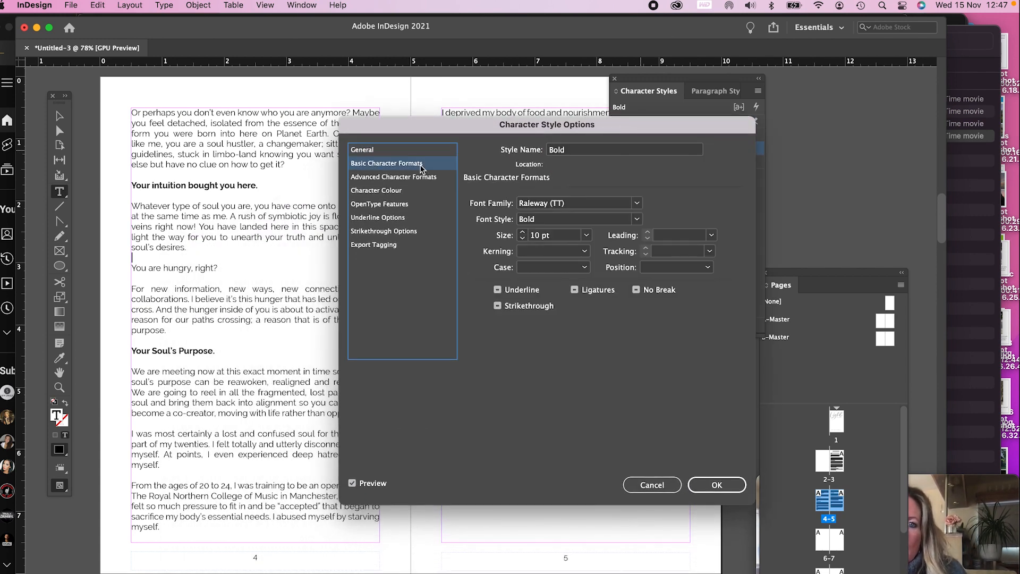
left_click(522, 232)
left_click(522, 233)
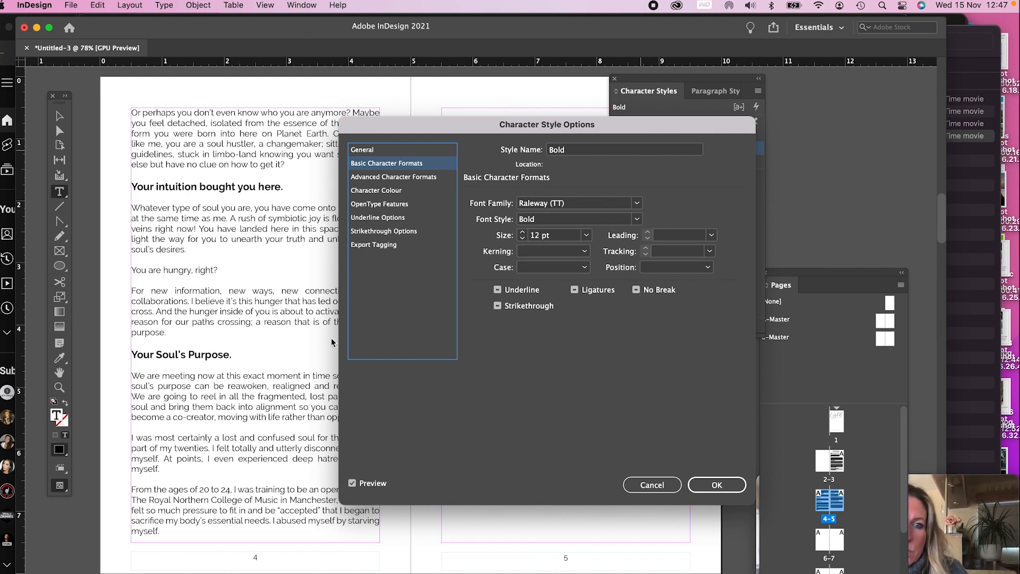
left_click(723, 485)
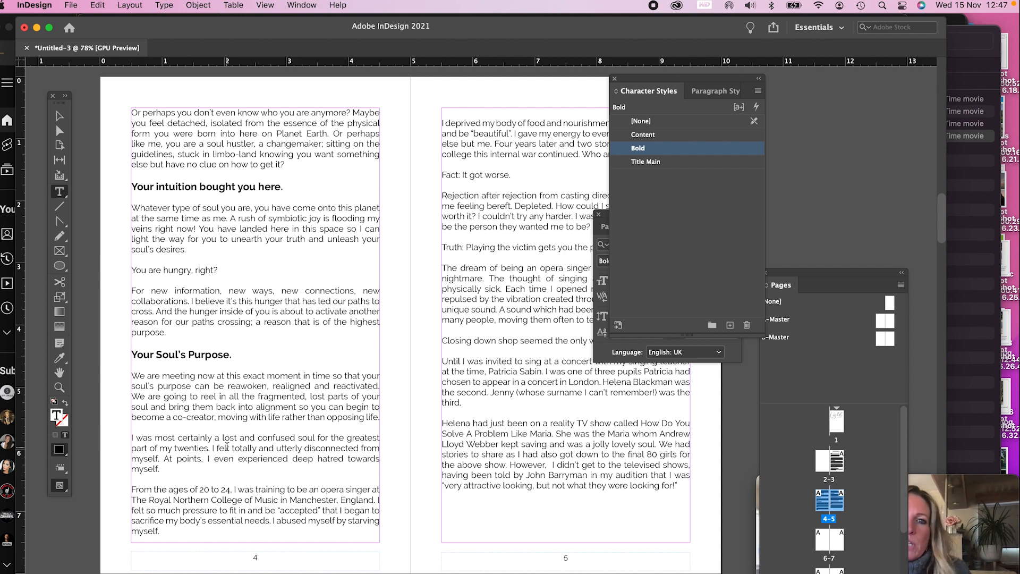
Set the page 4 paragraph beginning "I was most certainly a lost and confused soul" in Palatino Linotype.
left_click(169, 472)
left_click_drag(172, 471, 127, 440)
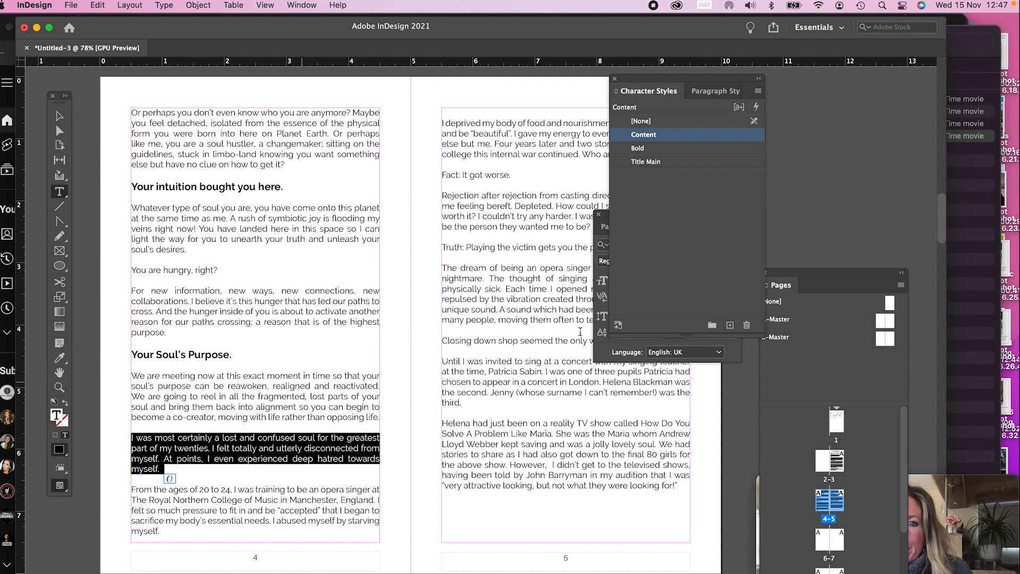
left_click(608, 222)
left_click_drag(619, 220, 736, 249)
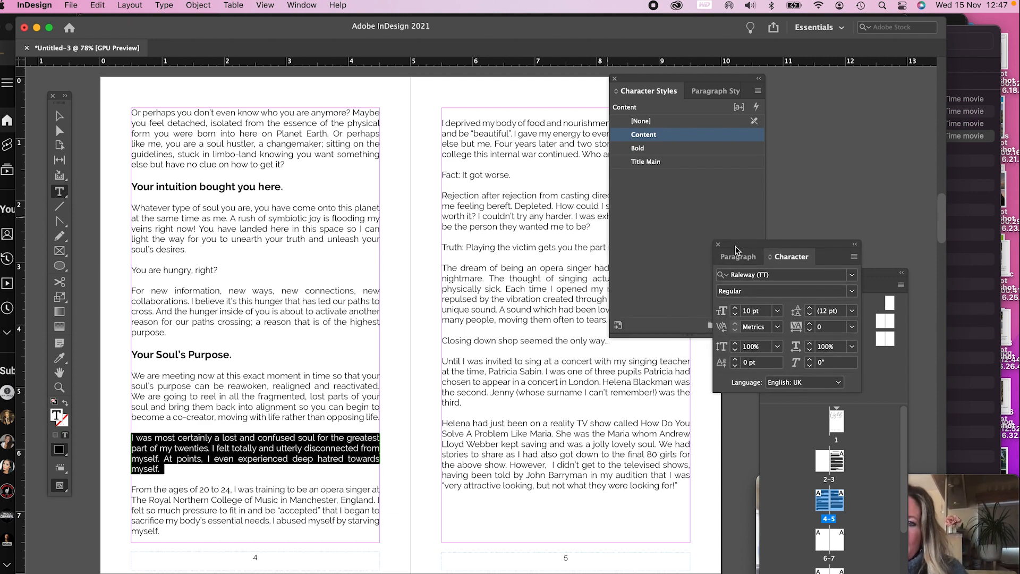
left_click(853, 276)
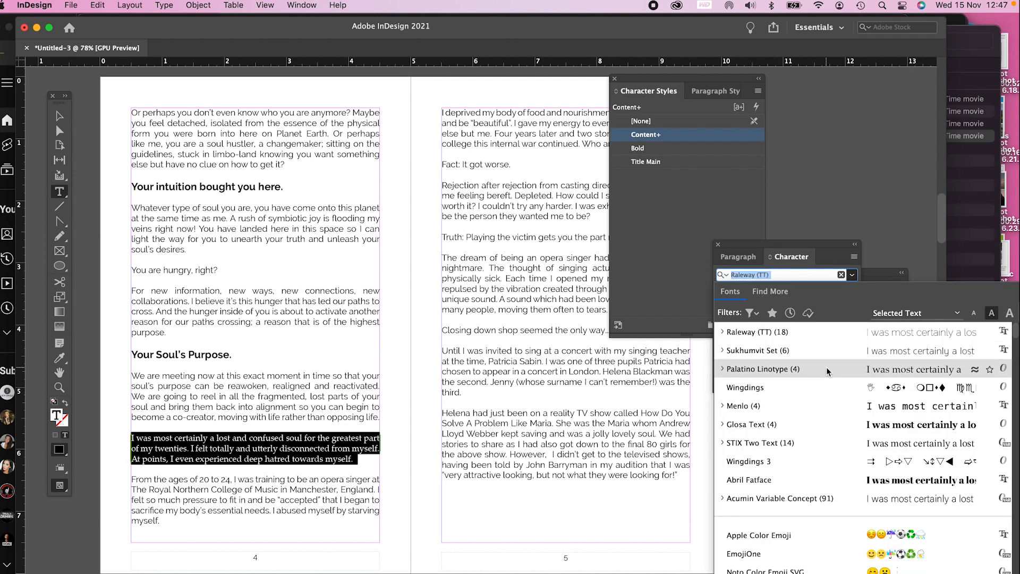
left_click(826, 367)
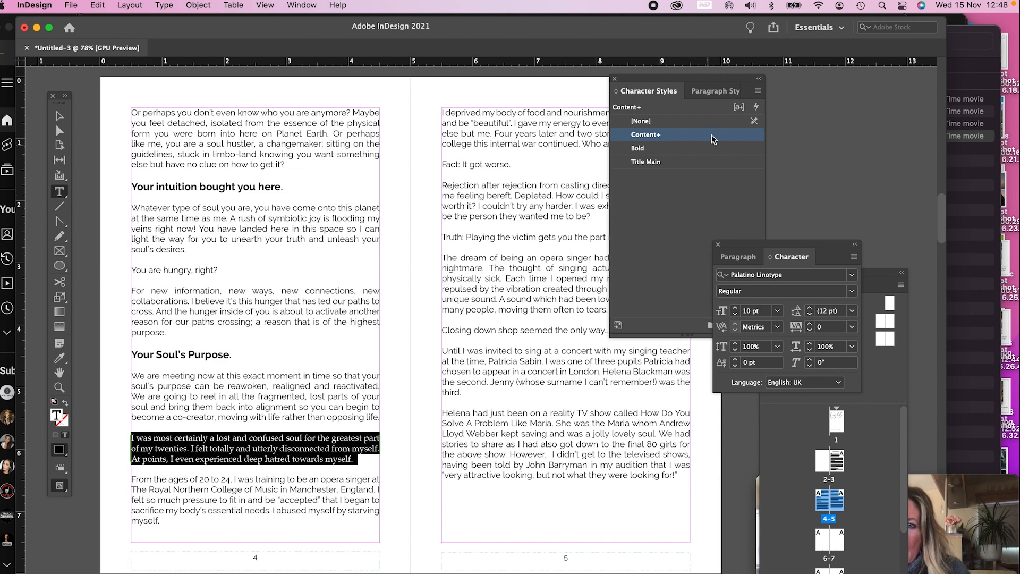
Centre-align the page 4 paragraph beginning "I was most certainly a lost and confused soul.".
left_click(709, 94)
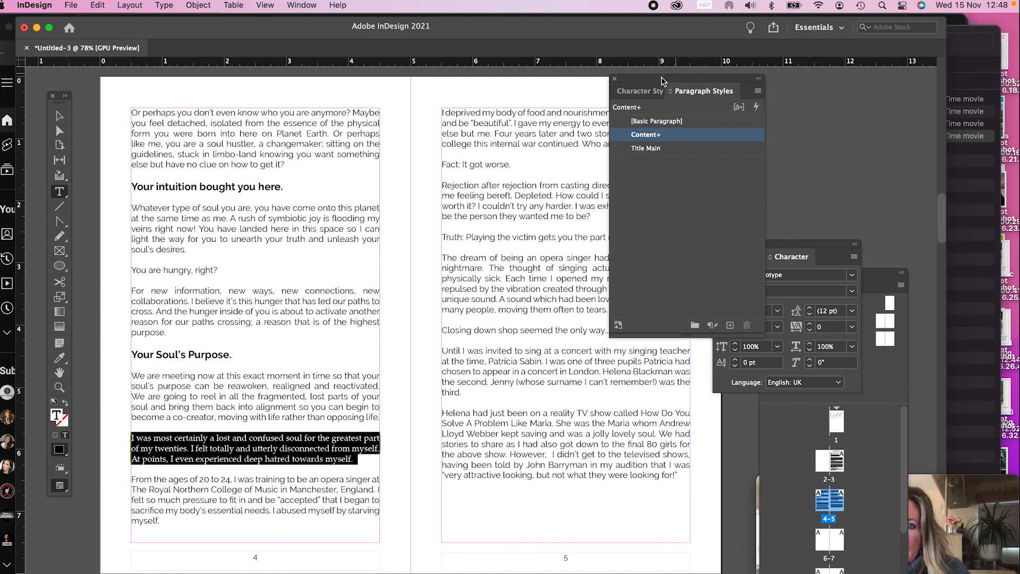
left_click(653, 95)
left_click(831, 241)
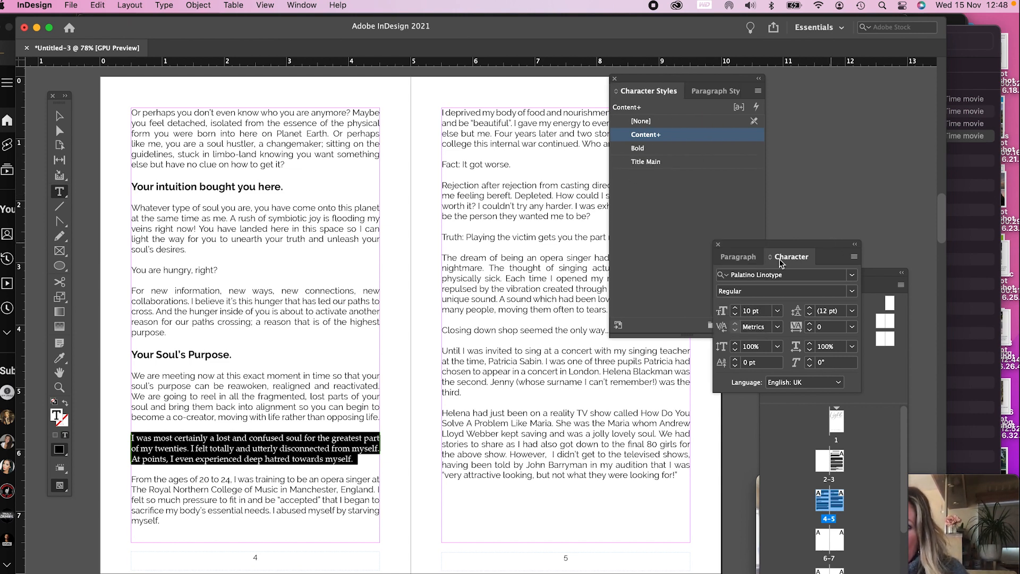
left_click(744, 258)
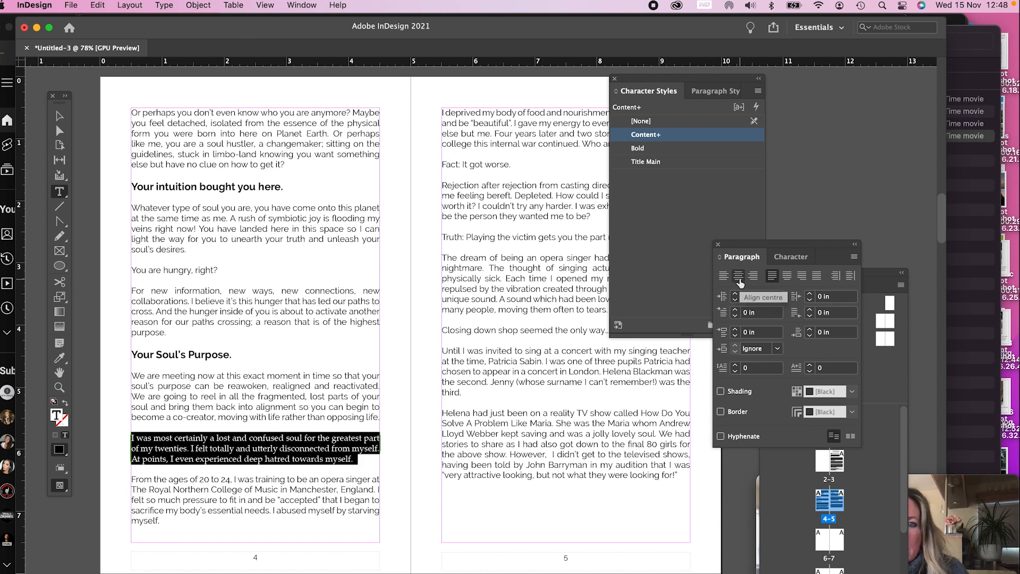
left_click(739, 276)
Set the centred page 4 paragraph's left indent to 0.4375 in and its right indent to 0.375 in.
left_click(735, 294)
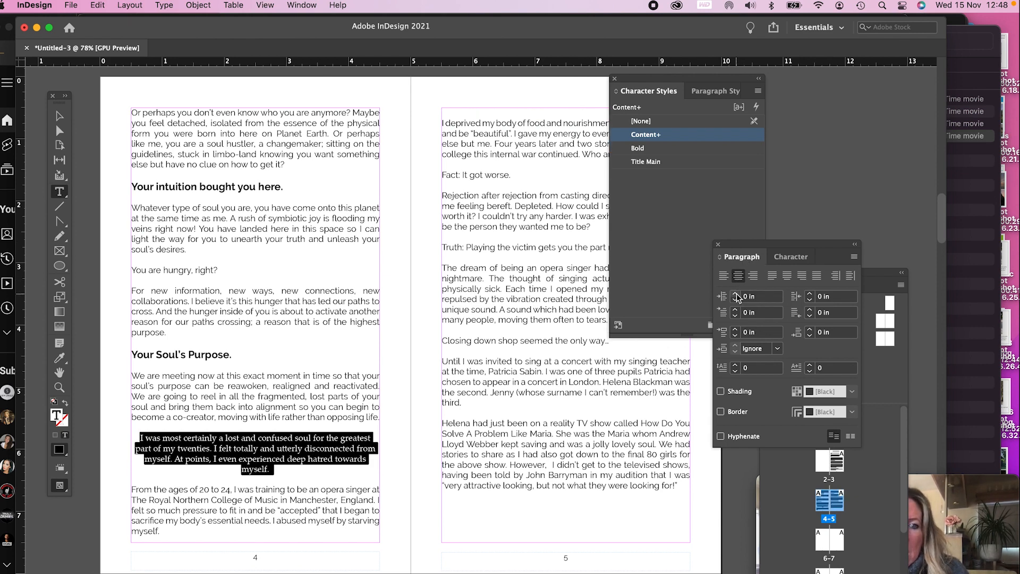
left_click(735, 293)
left_click(735, 293)
left_click(735, 293)
left_click(735, 294)
left_click(736, 294)
left_click(736, 294)
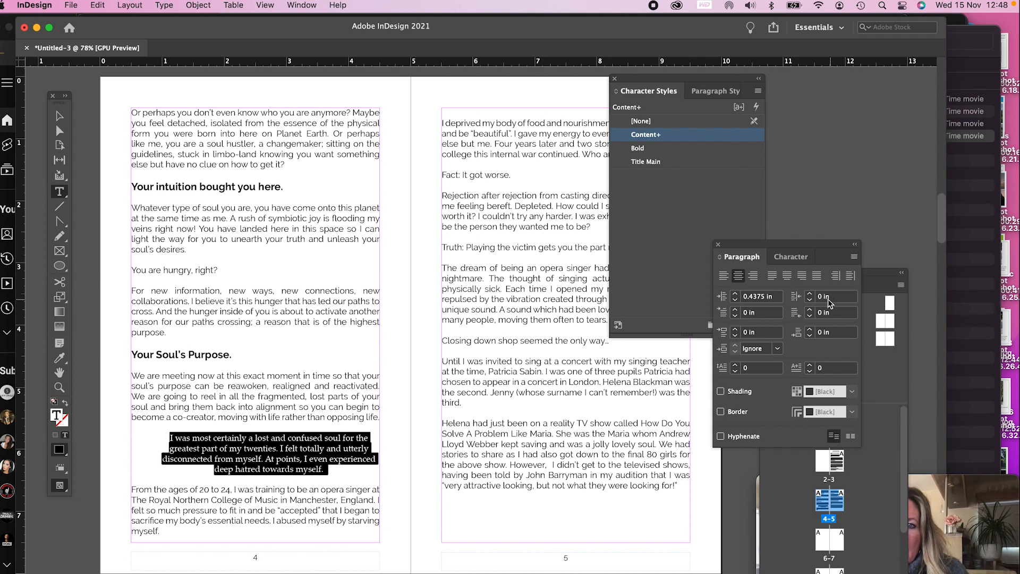
left_click(809, 294)
left_click(810, 294)
left_click(809, 294)
left_click(810, 295)
left_click(810, 294)
left_click(809, 294)
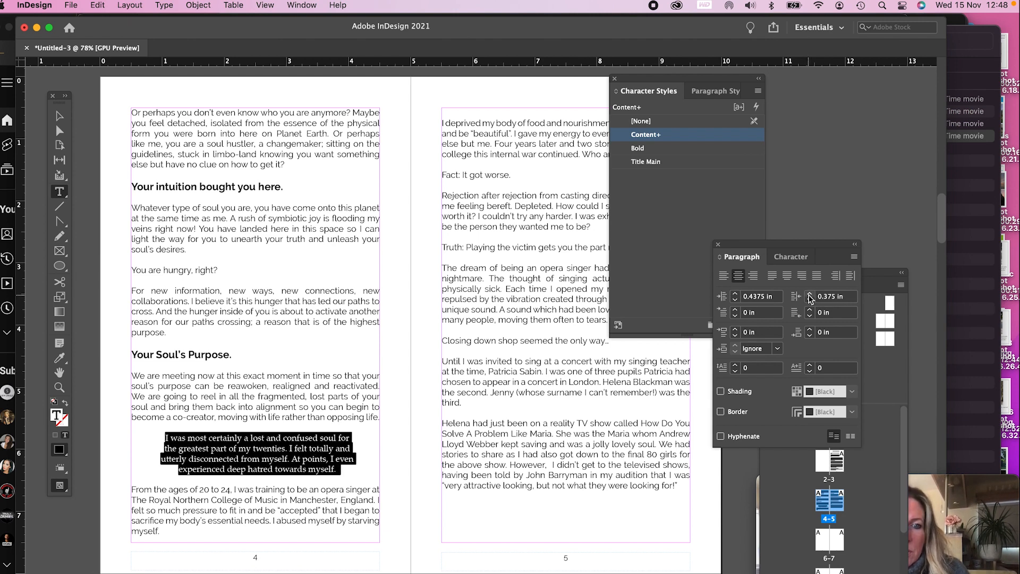
Set both the space after and the space before the indented page 4 paragraph to 0.1875 in.
left_click(809, 329)
left_click(808, 330)
left_click(808, 330)
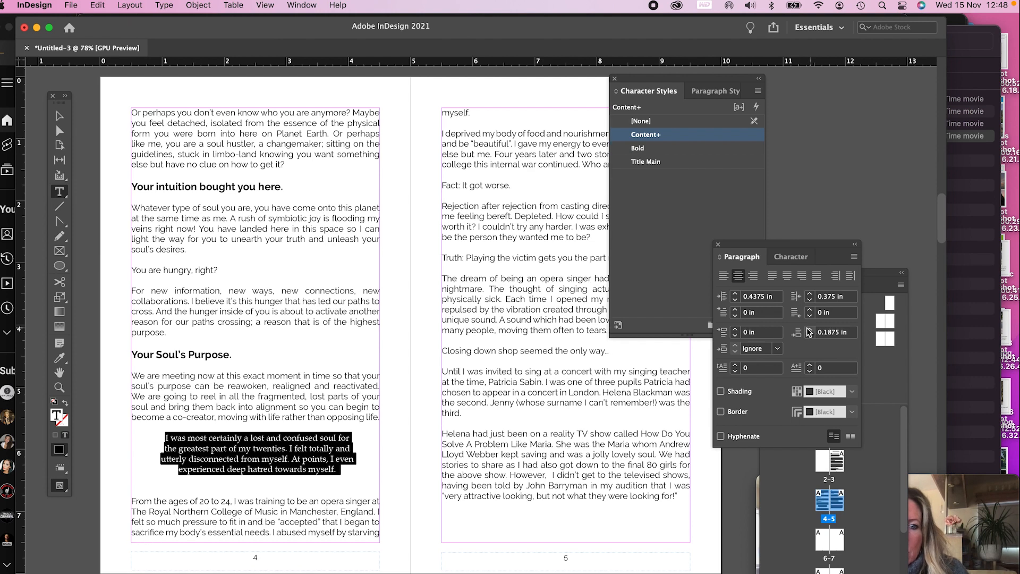
left_click(735, 330)
left_click(736, 329)
left_click(735, 329)
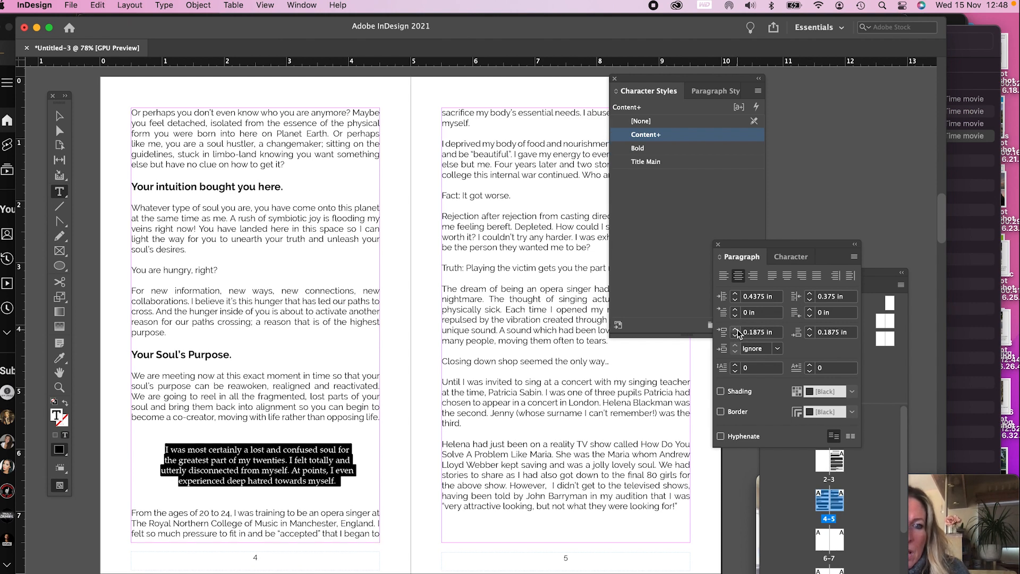
Set the indented page 4 paragraph's font style to Italic.
left_click(791, 257)
left_click(851, 291)
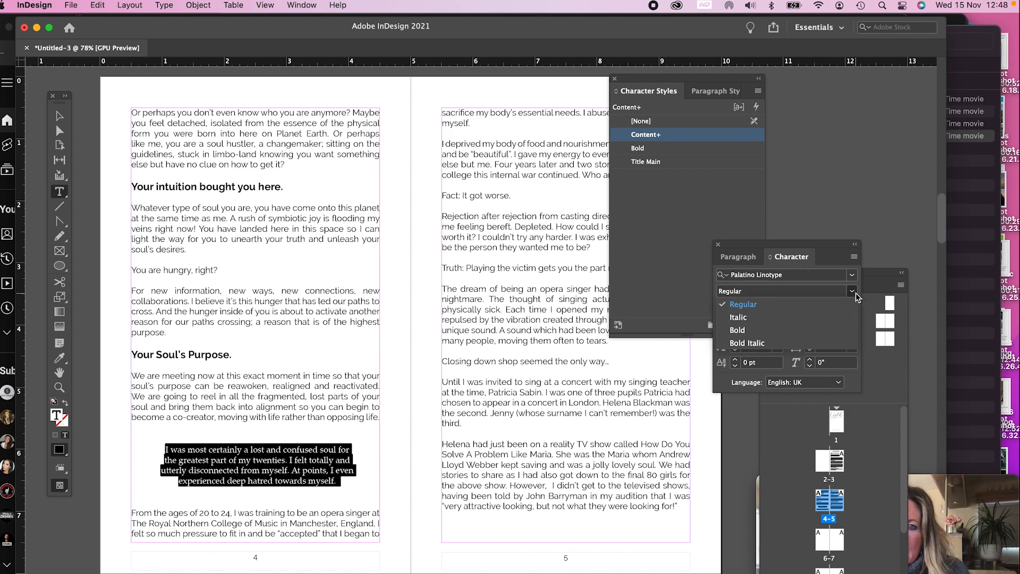
left_click(823, 317)
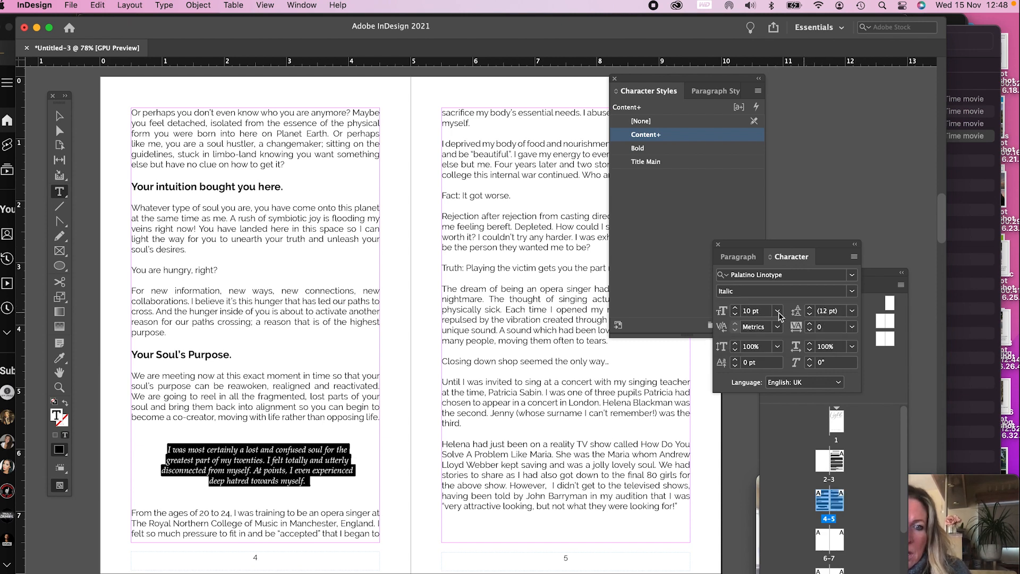
Create a character style named Quote from the selected italic Palatino Linotype text, based on Content.
left_click(758, 91)
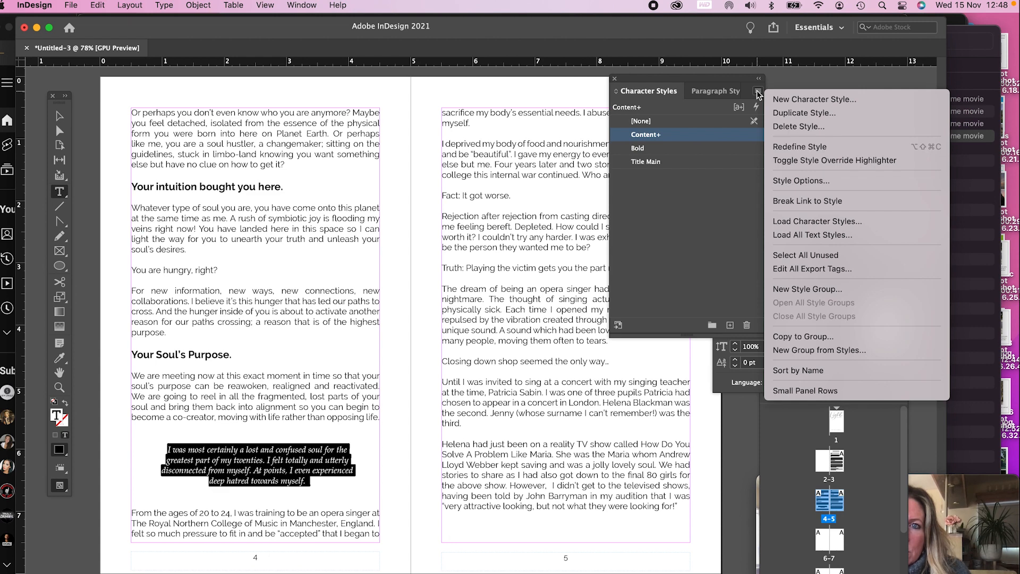
left_click(781, 100)
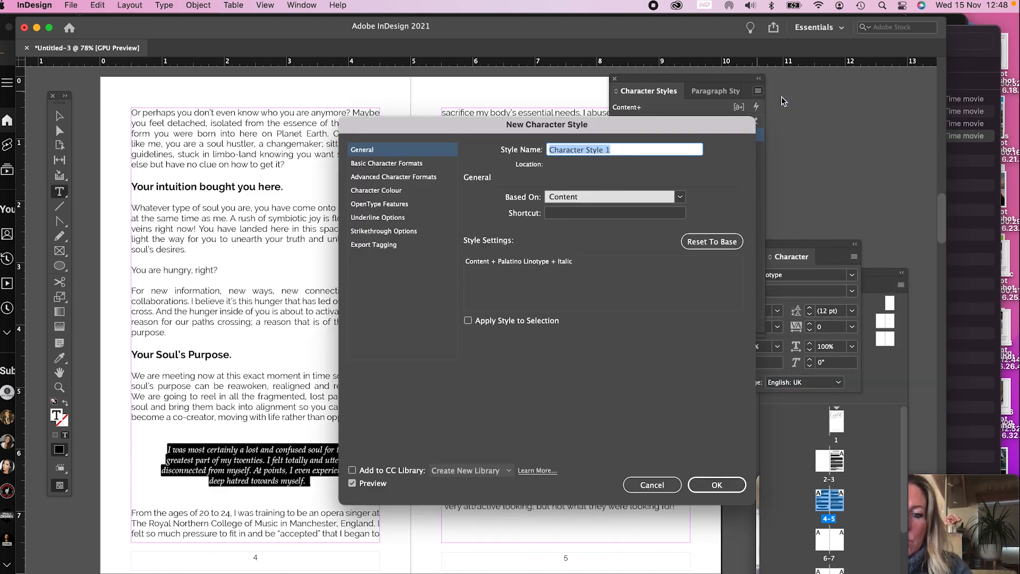
type("Quote")
key("Return")
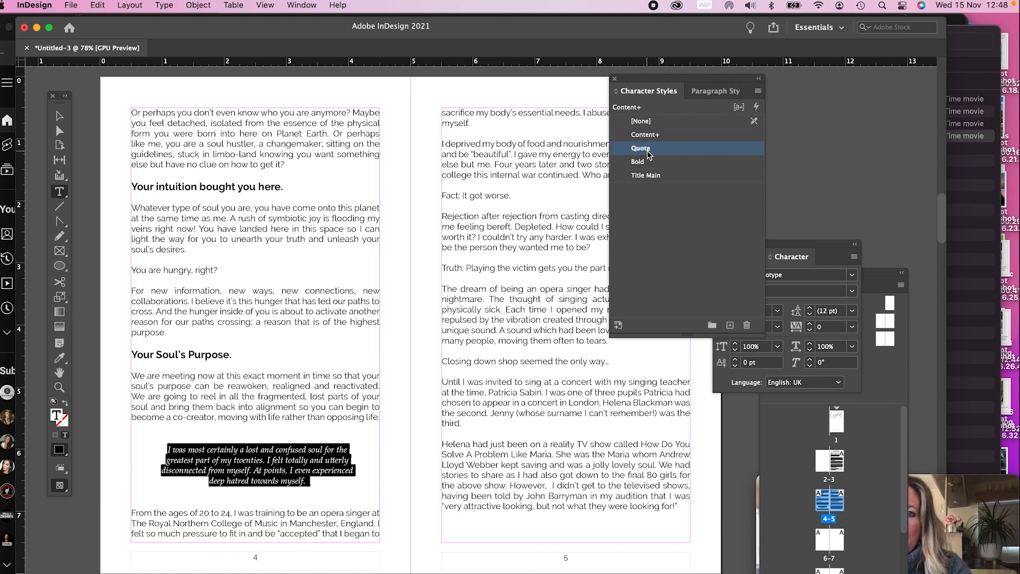
Create a paragraph style named Quote from the italic page 4 paragraph, apply it to that paragraph and deselect the text.
left_click(725, 97)
left_click(757, 91)
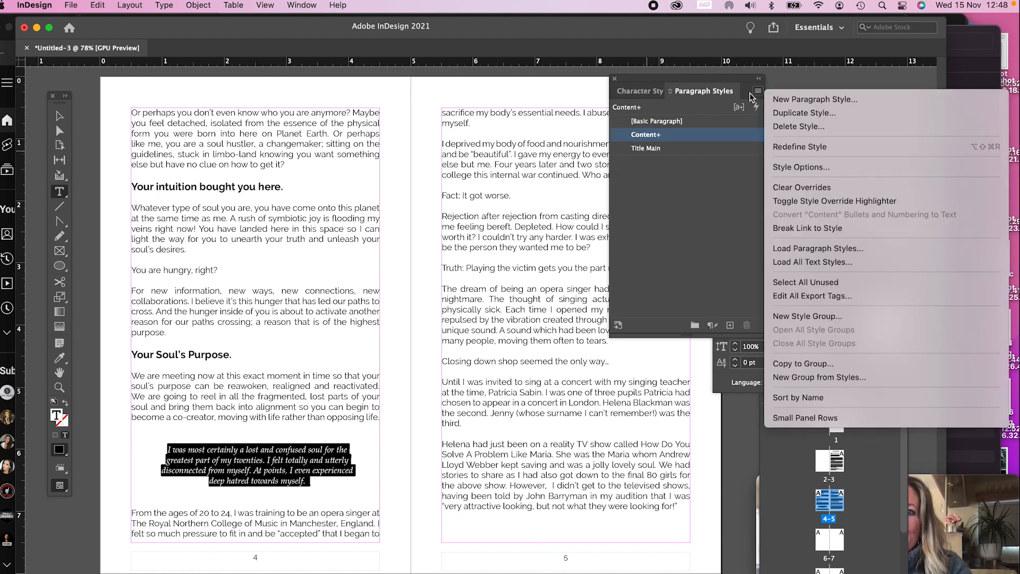
left_click(770, 101)
type("Quote")
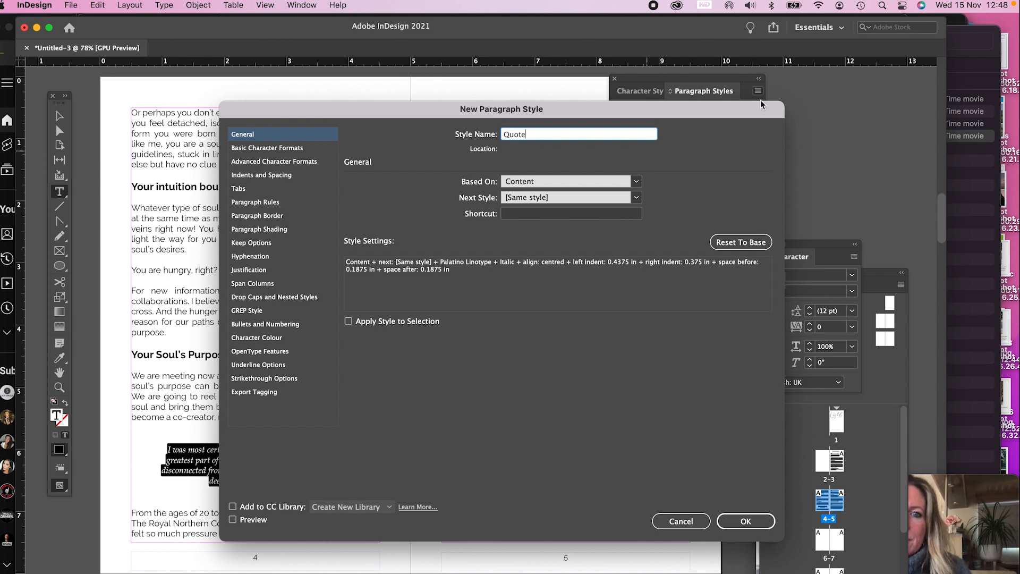
left_click(736, 517)
left_click(668, 151)
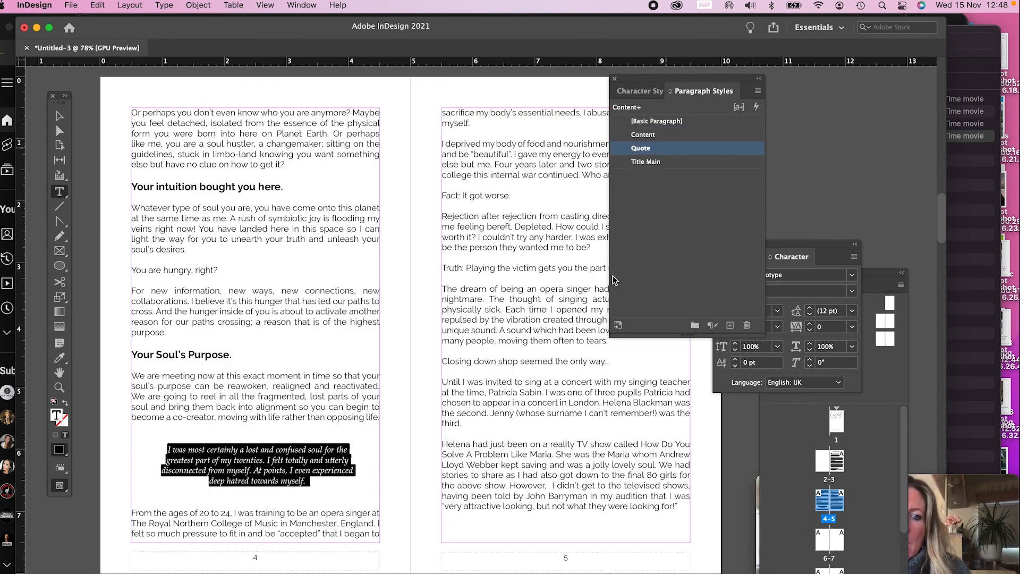
left_click(347, 375)
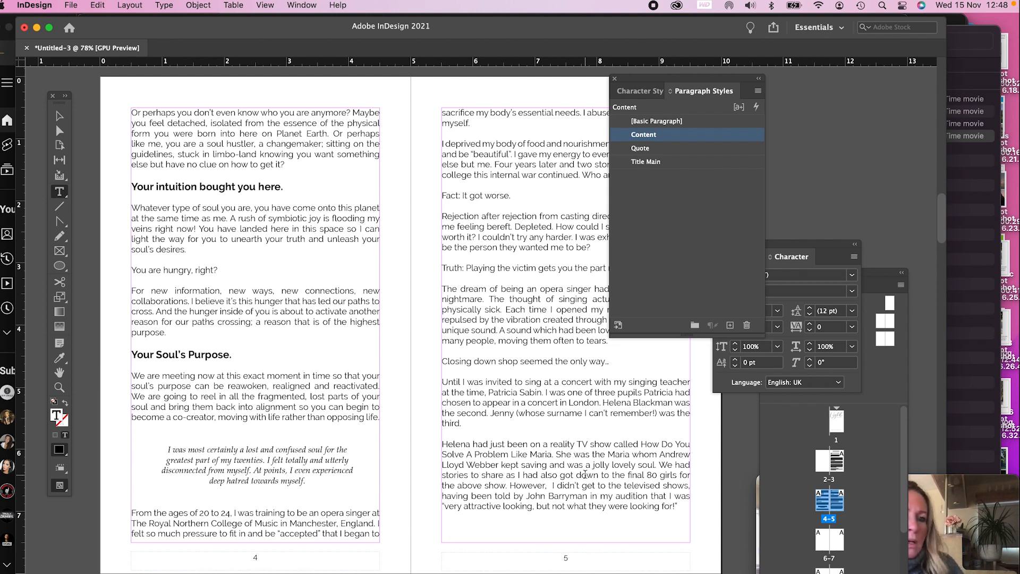
Apply the Quote paragraph style and the Quote character style to the page 5 paragraph beginning "Until I was invited to sing at a concert.".
scroll(534, 478, "right", 3)
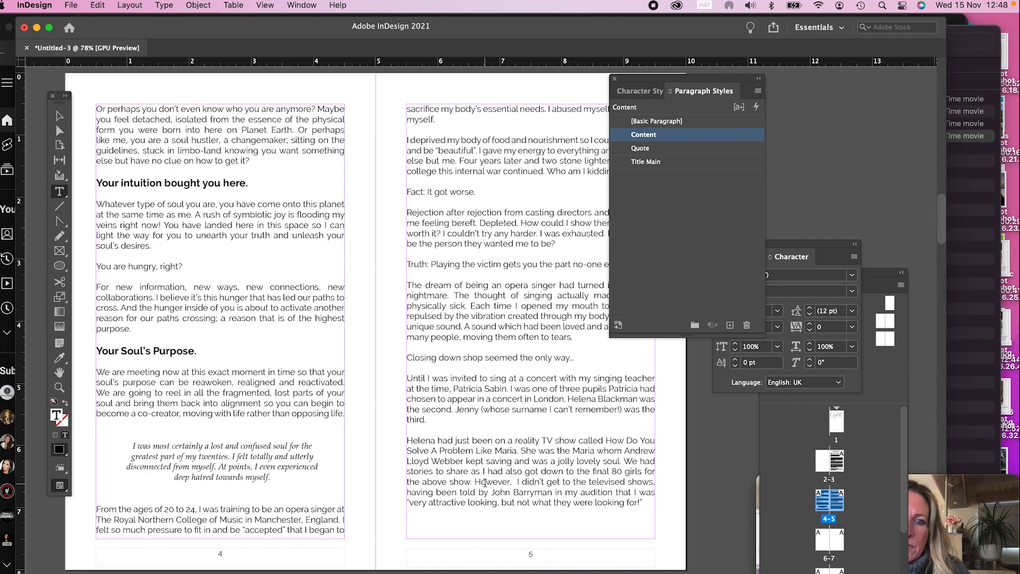
left_click_drag(411, 436, 383, 390)
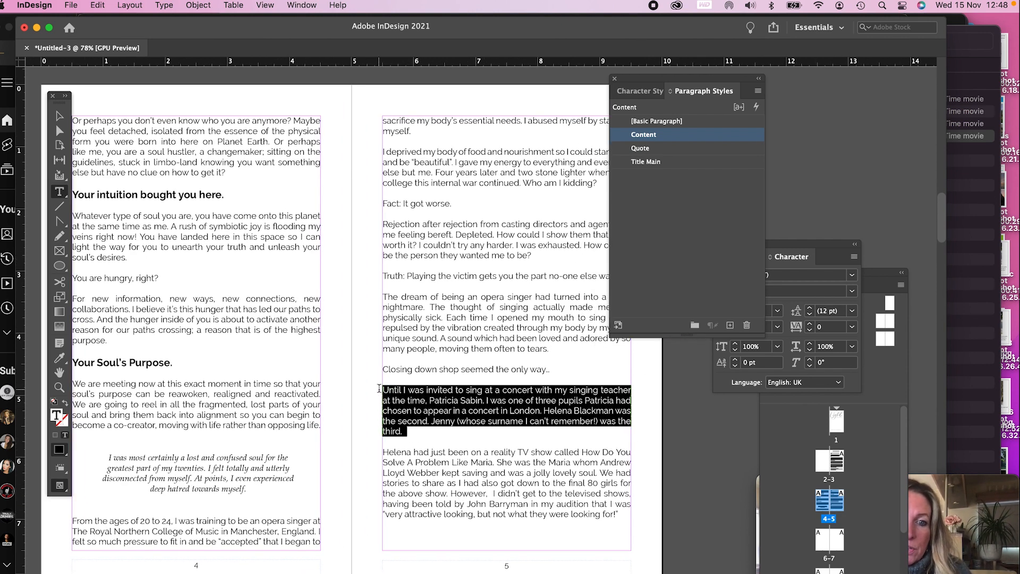
left_click(640, 149)
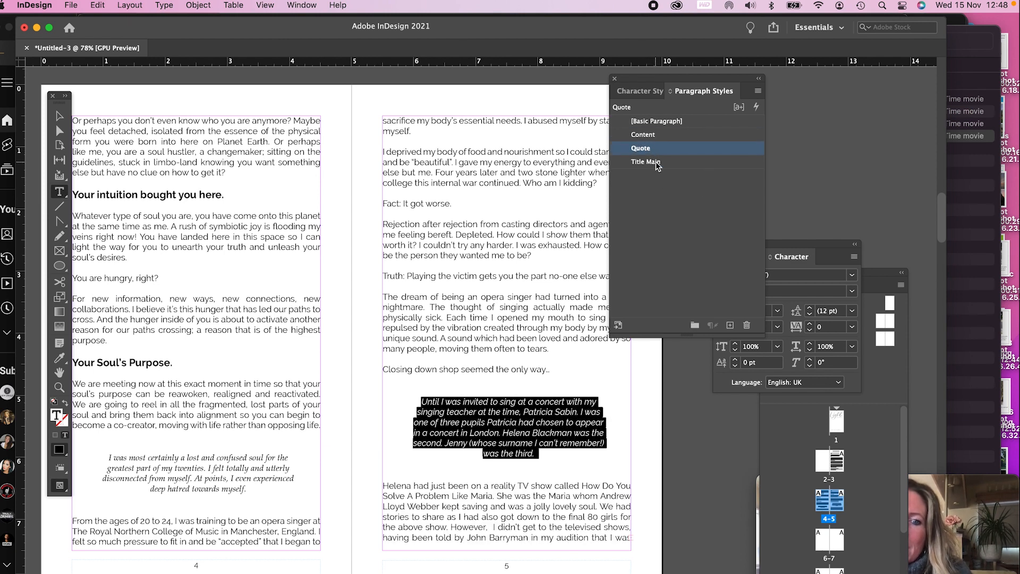
left_click(643, 91)
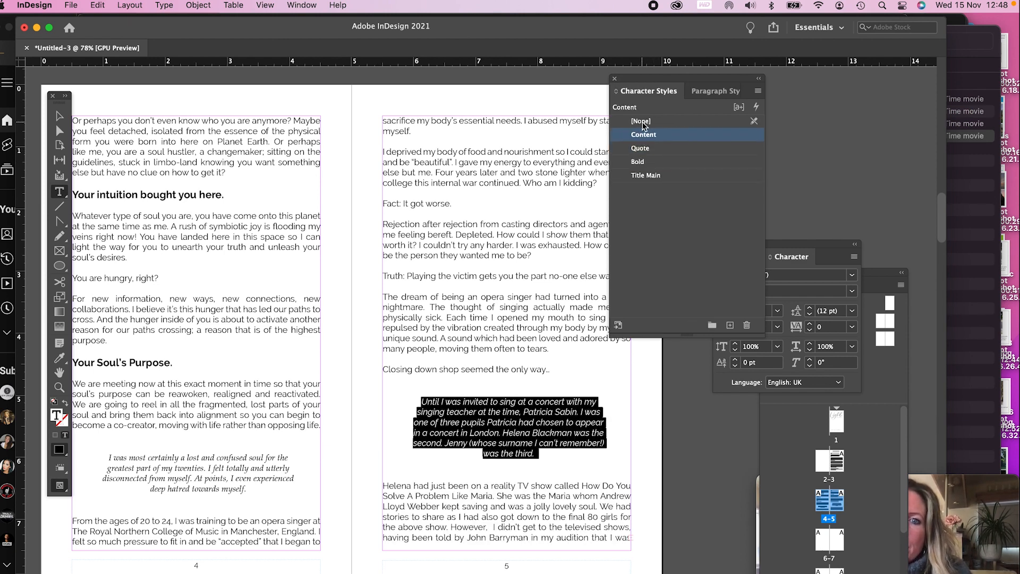
left_click(640, 150)
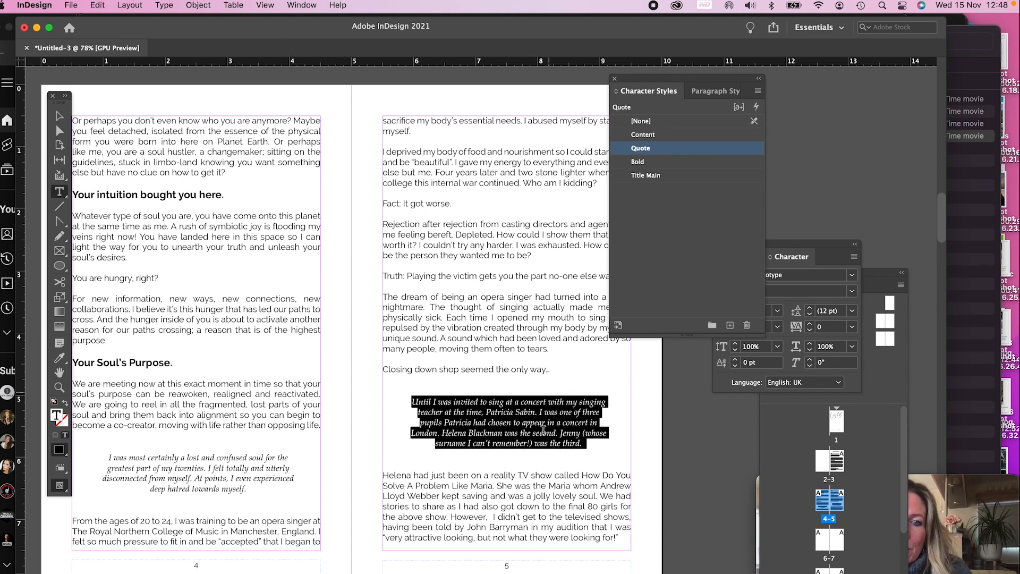
left_click(545, 475)
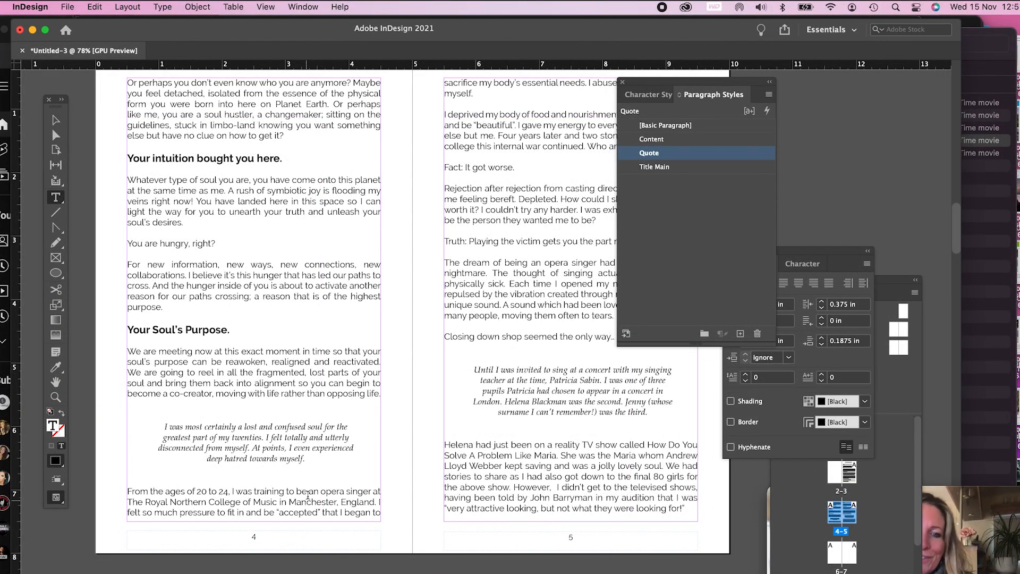
Left-align the page 4 quote paragraph and redefine the Quote paragraph style from it.
left_click(315, 459)
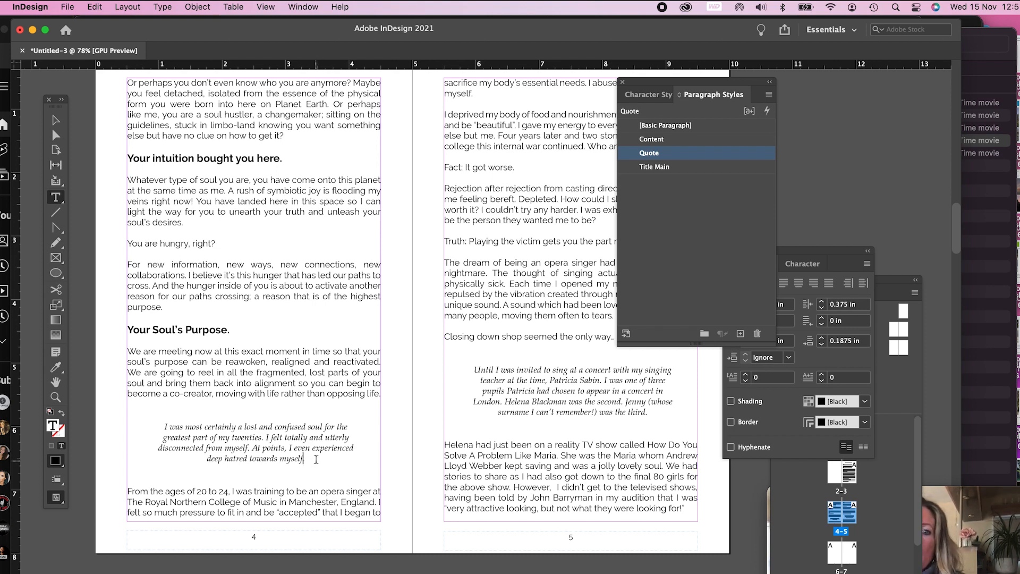
left_click_drag(316, 459, 167, 426)
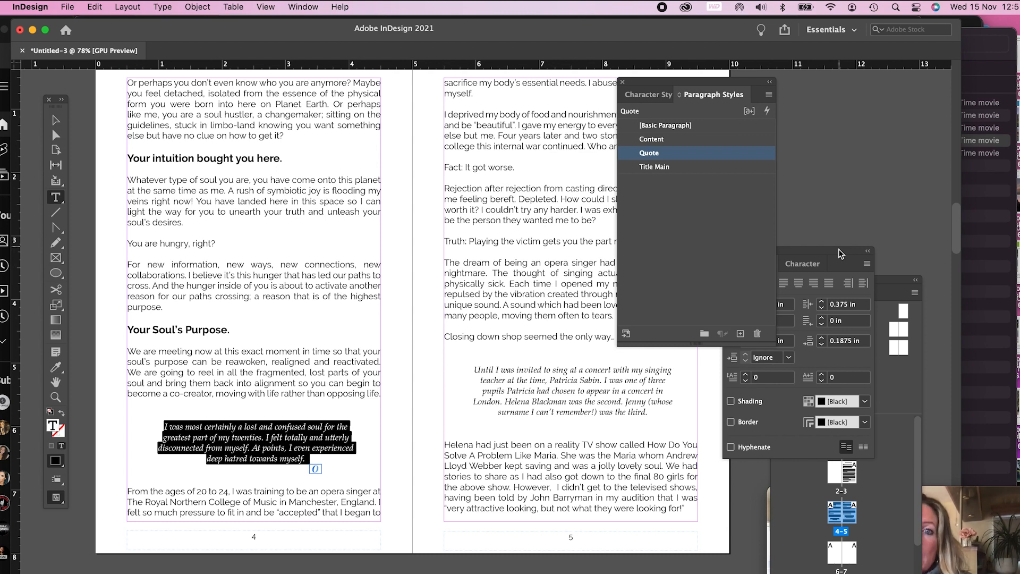
left_click(802, 255)
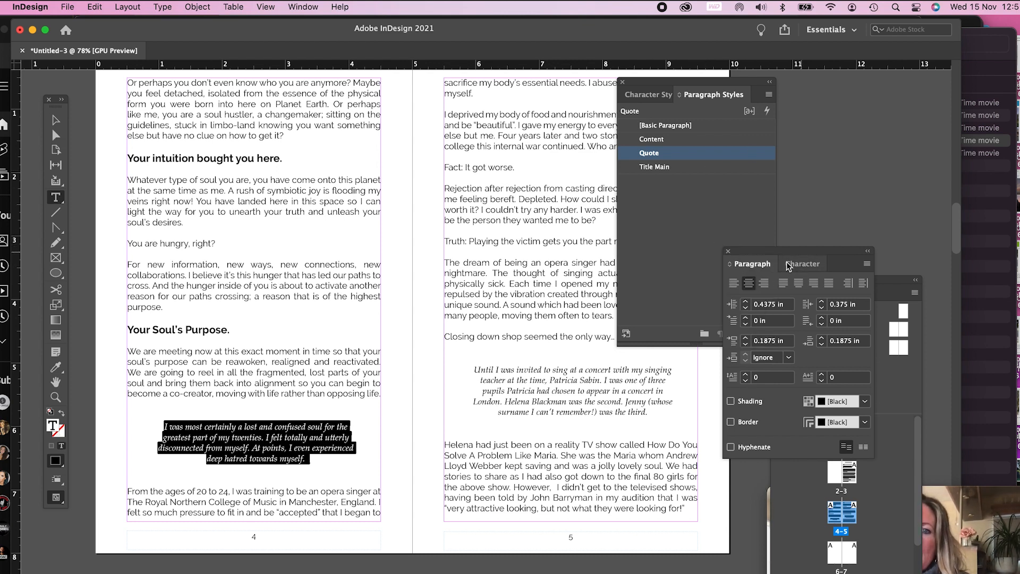
left_click(733, 283)
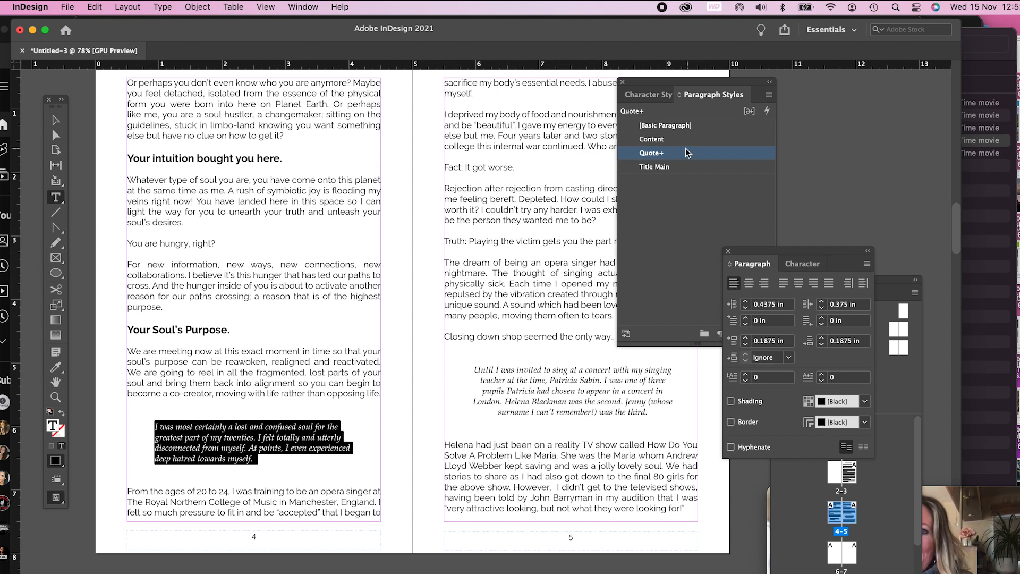
right_click(653, 157)
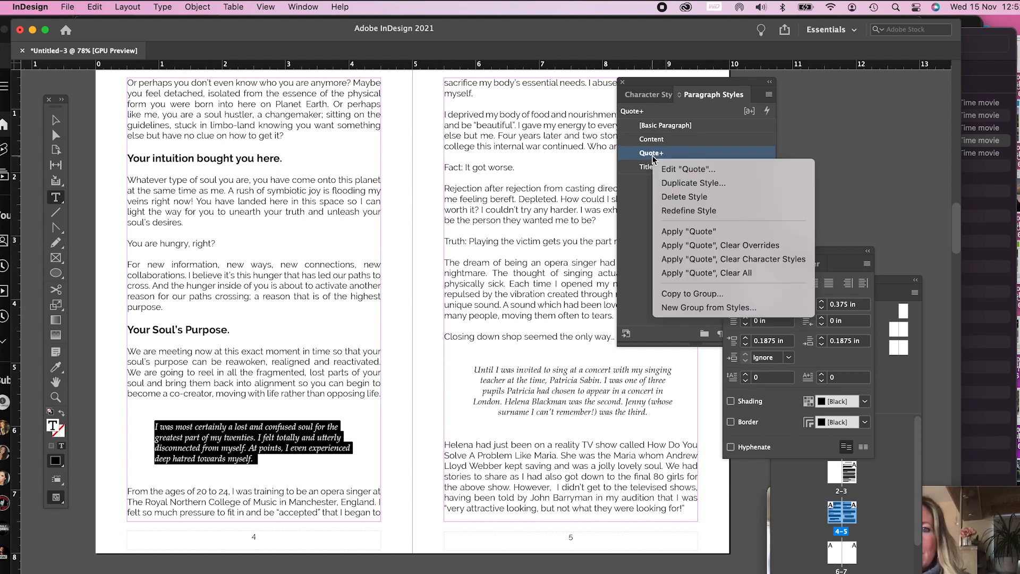
left_click(680, 211)
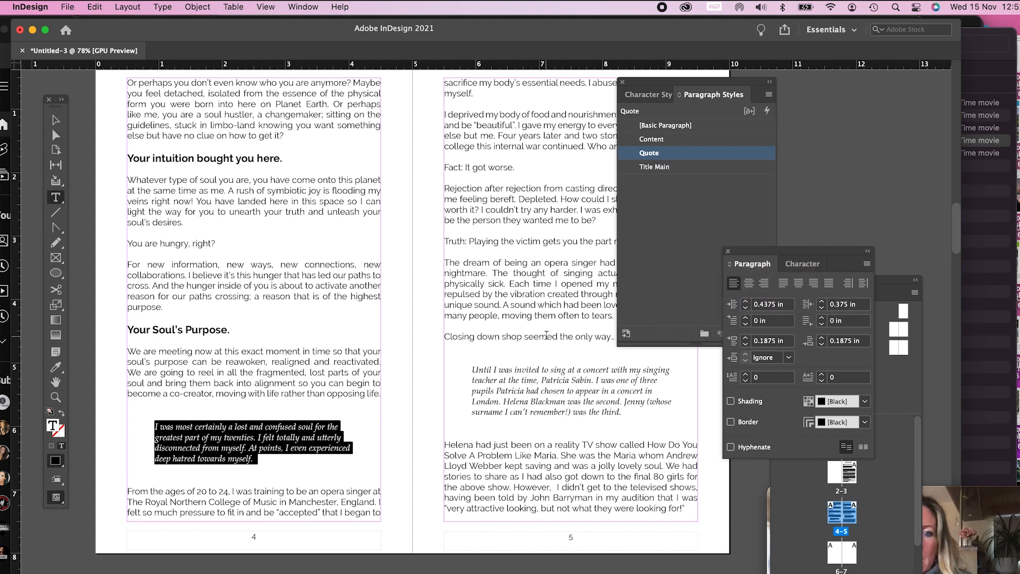
left_click(524, 374)
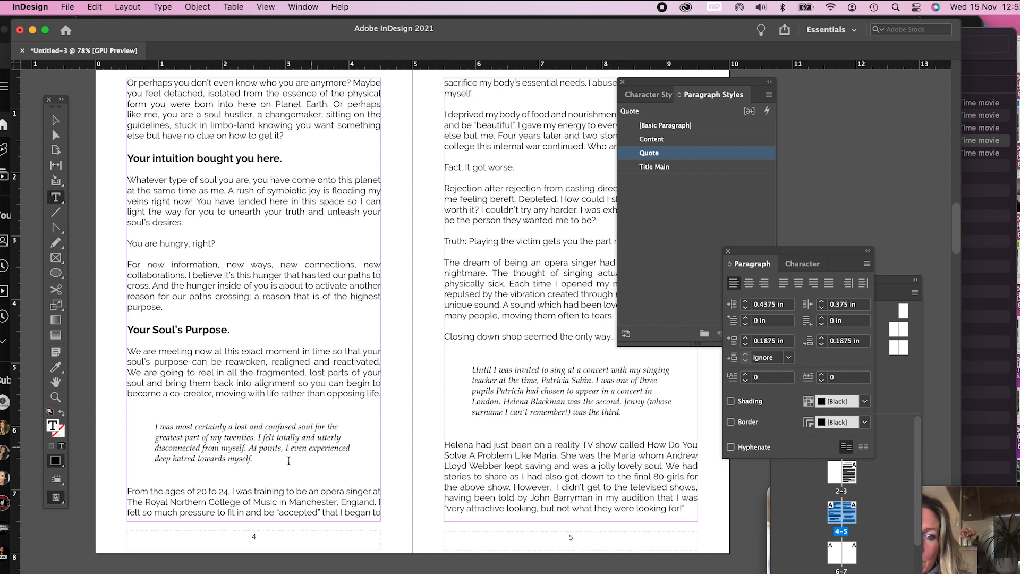
Set the page 4 quote text to a font size of 11 pt with 15 pt leading.
left_click_drag(266, 460, 151, 425)
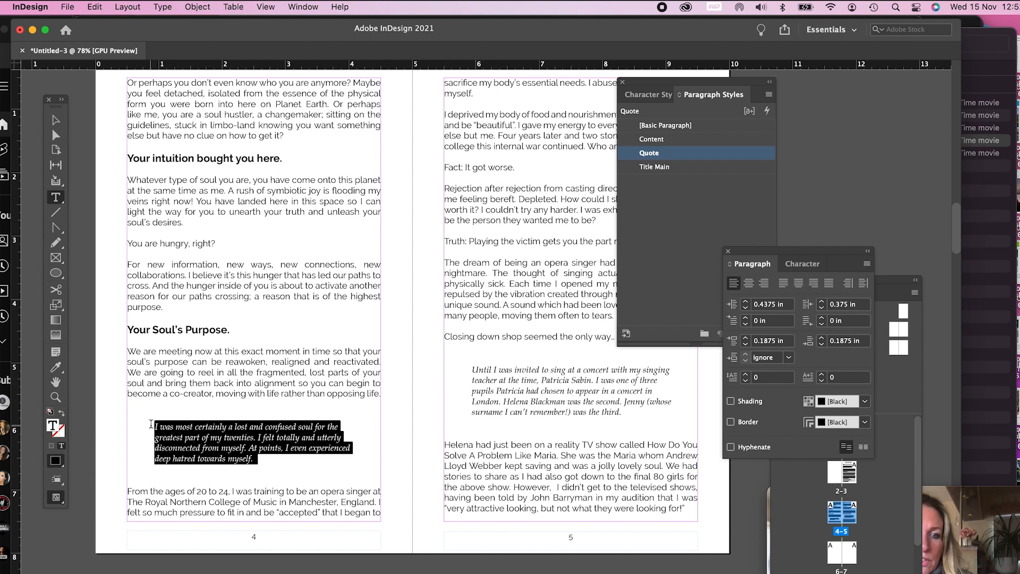
left_click(802, 264)
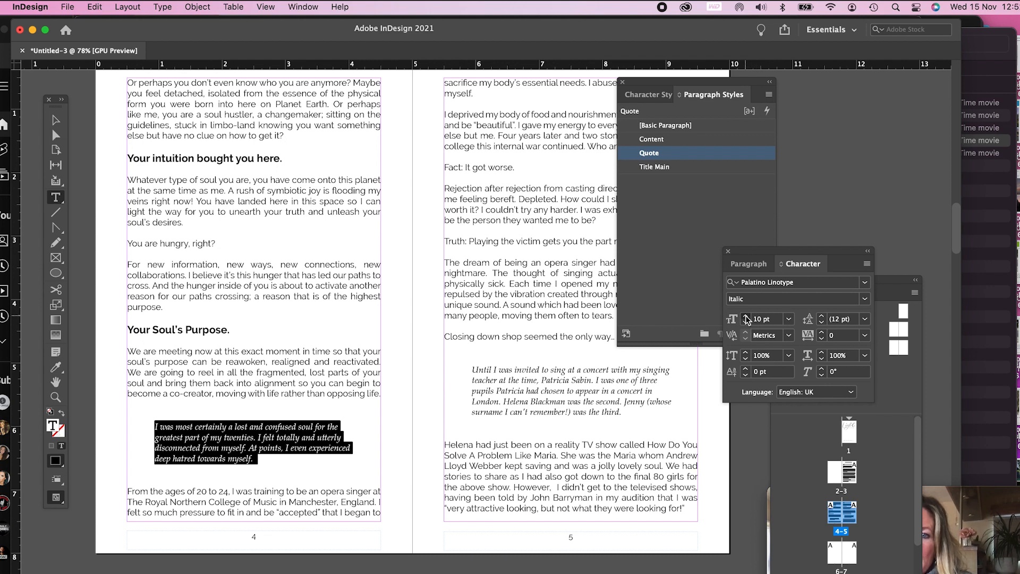
left_click(746, 316)
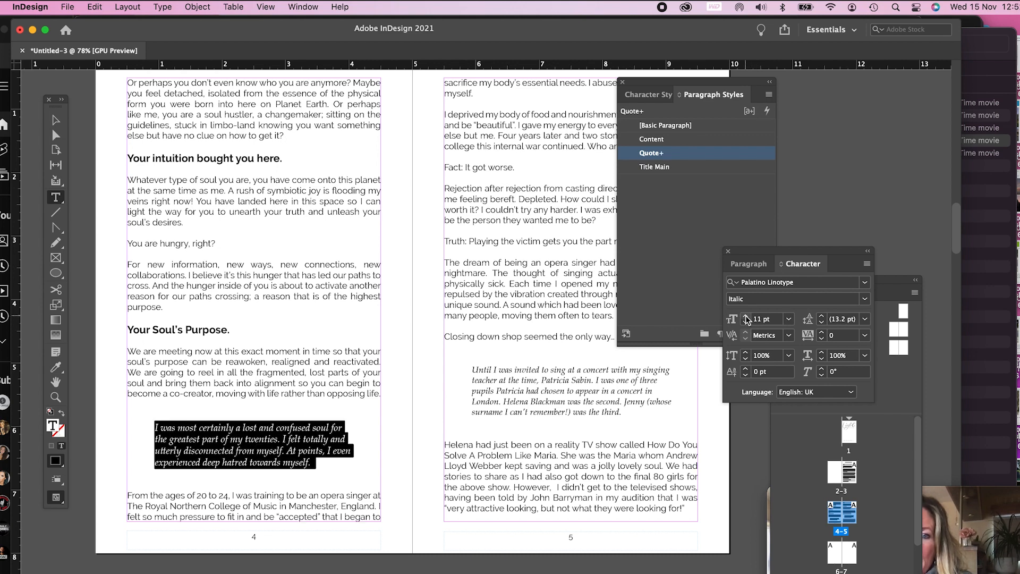
left_click(821, 317)
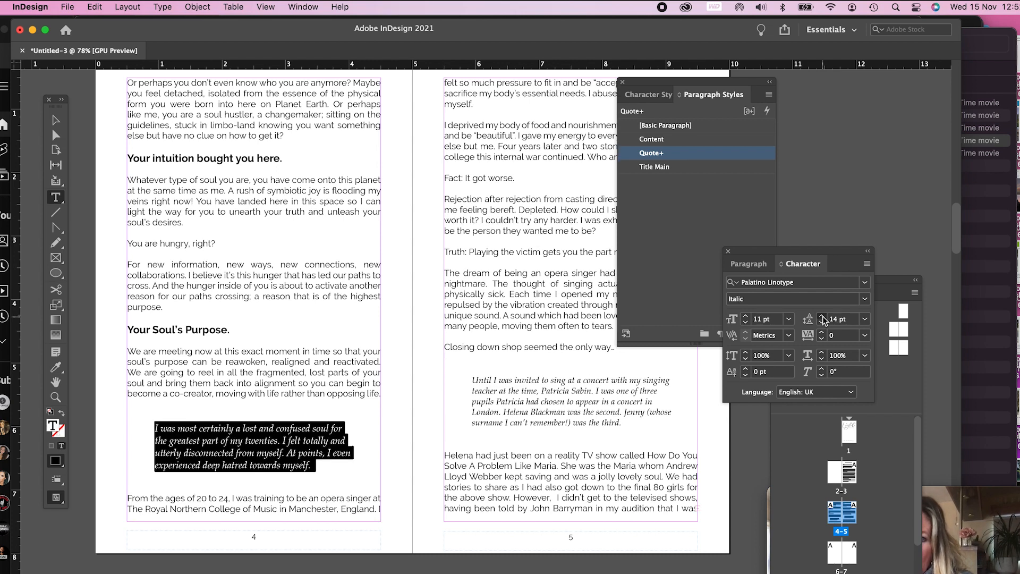
left_click(822, 317)
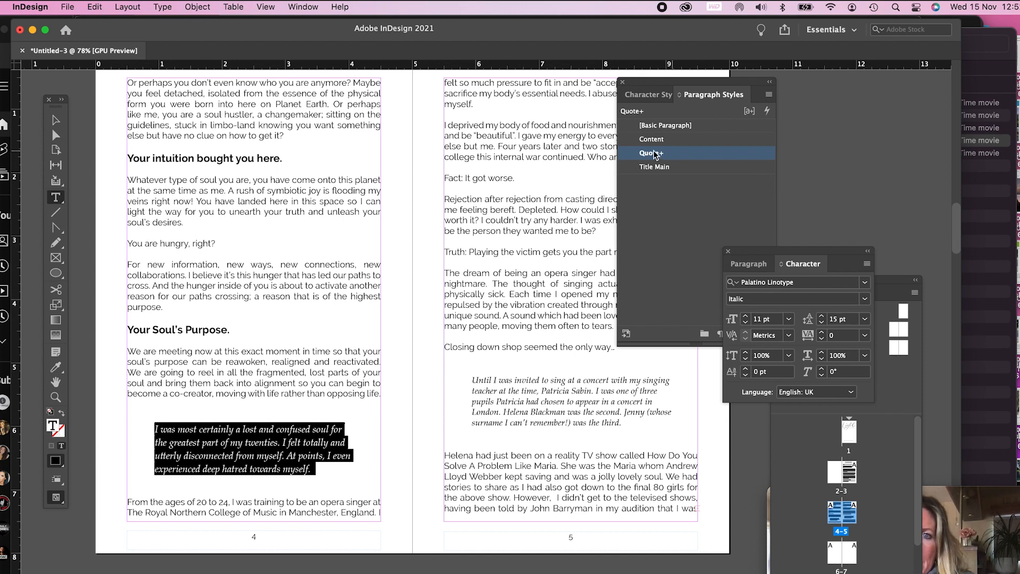
Redefine the Quote character style from the selected page 4 quote text, and deselect that text.
left_click(649, 96)
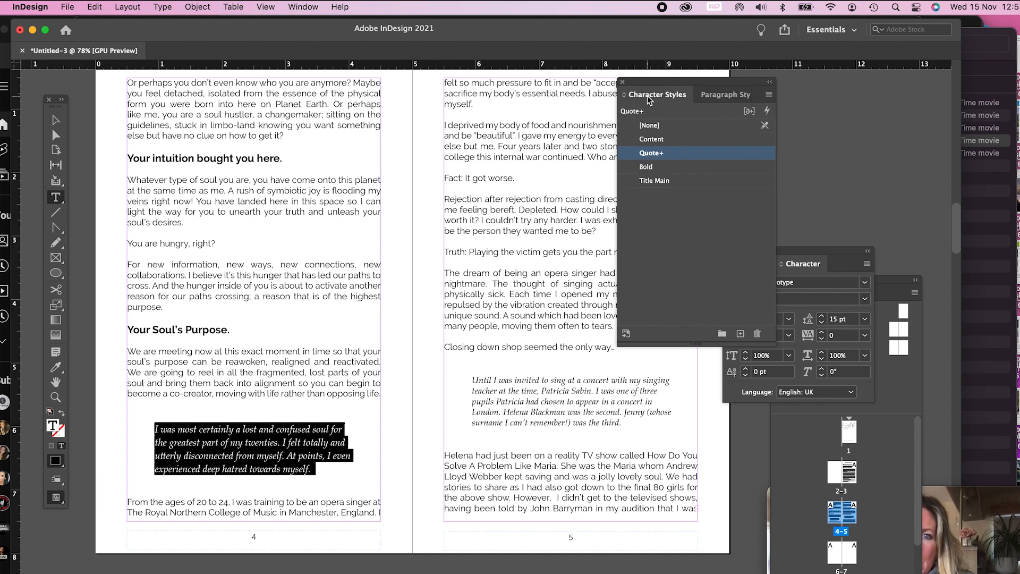
right_click(652, 154)
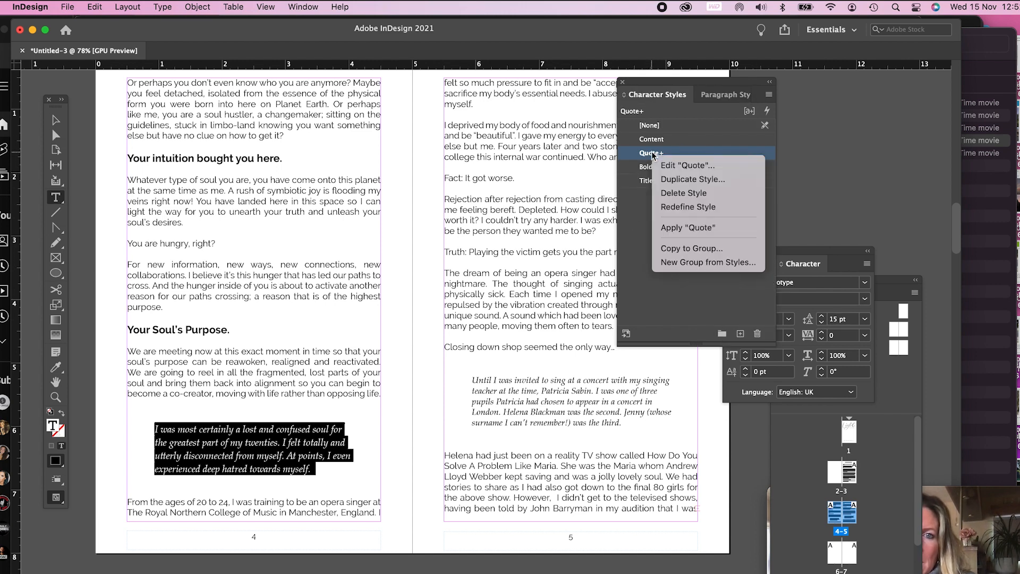
left_click(688, 208)
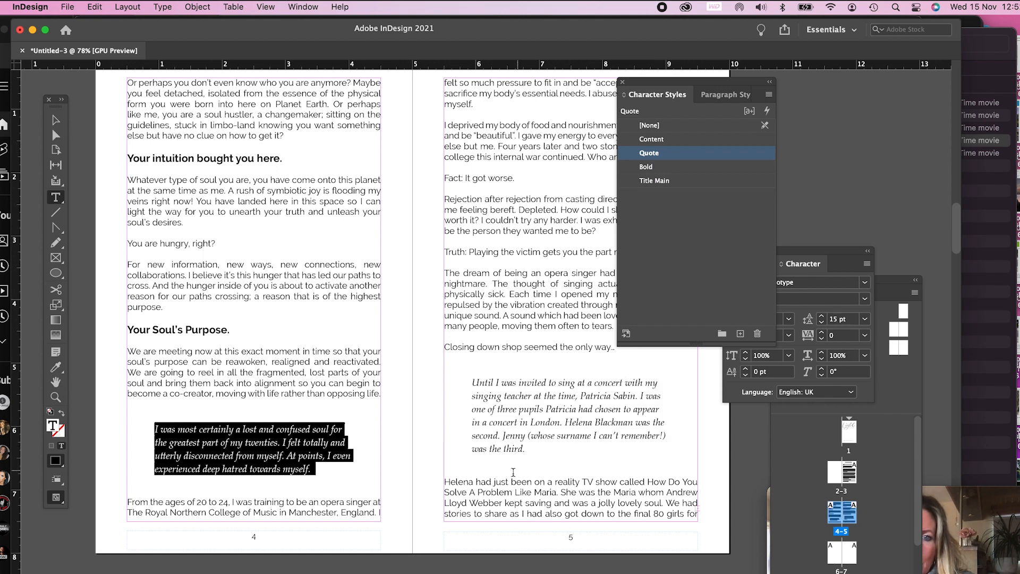
left_click(531, 437)
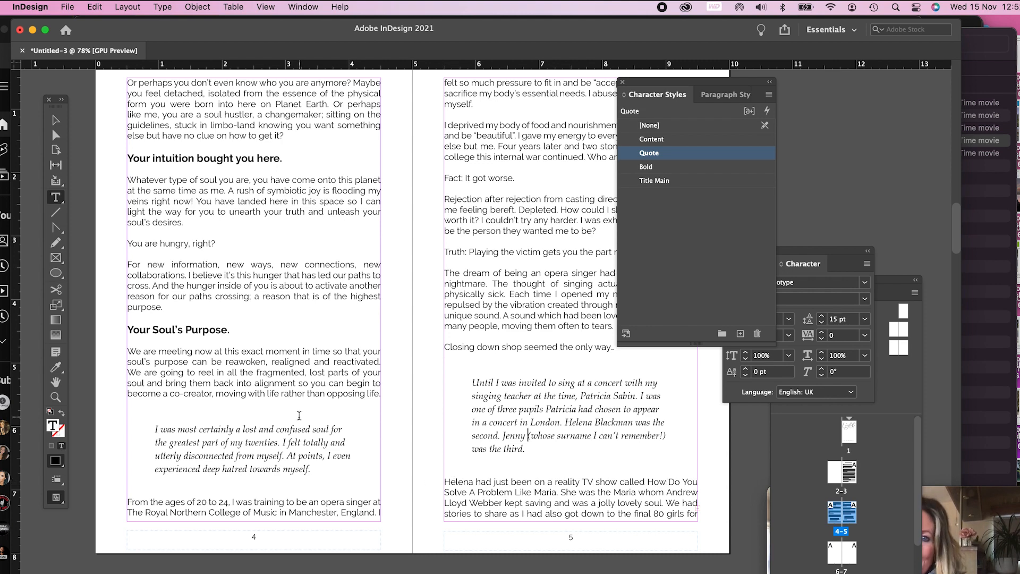
Review the styled quotes and body text on pages 4–5, and the title and body text on page 3.
scroll(299, 415, "down", 3)
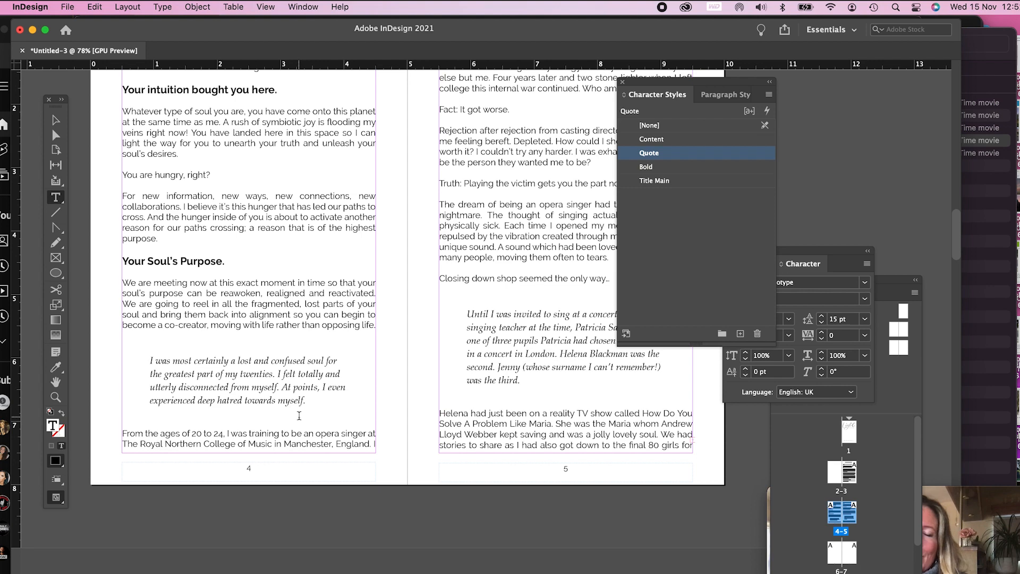
scroll(299, 415, "up", 5)
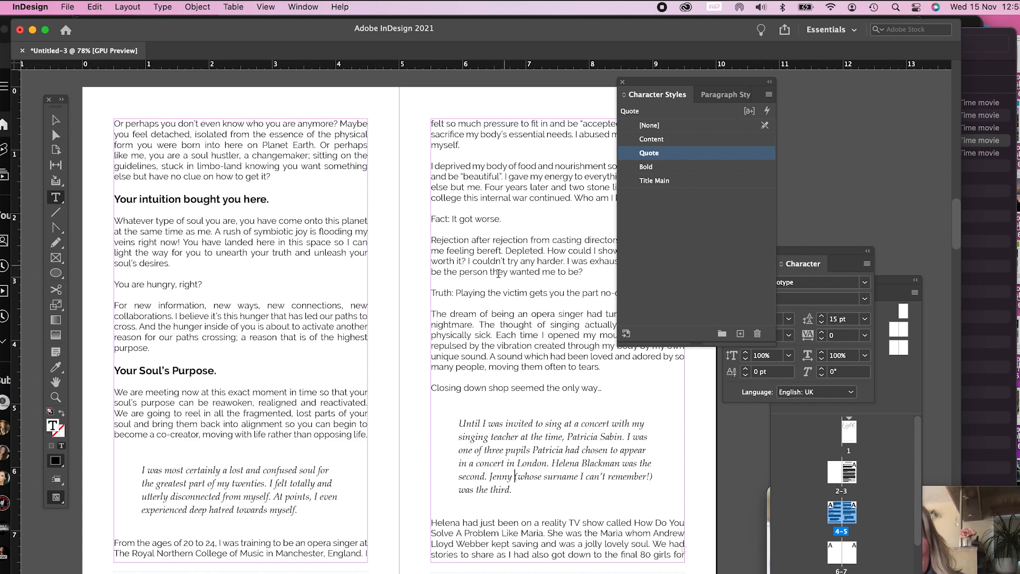
scroll(493, 279, "down", 6)
scroll(493, 278, "up", 5)
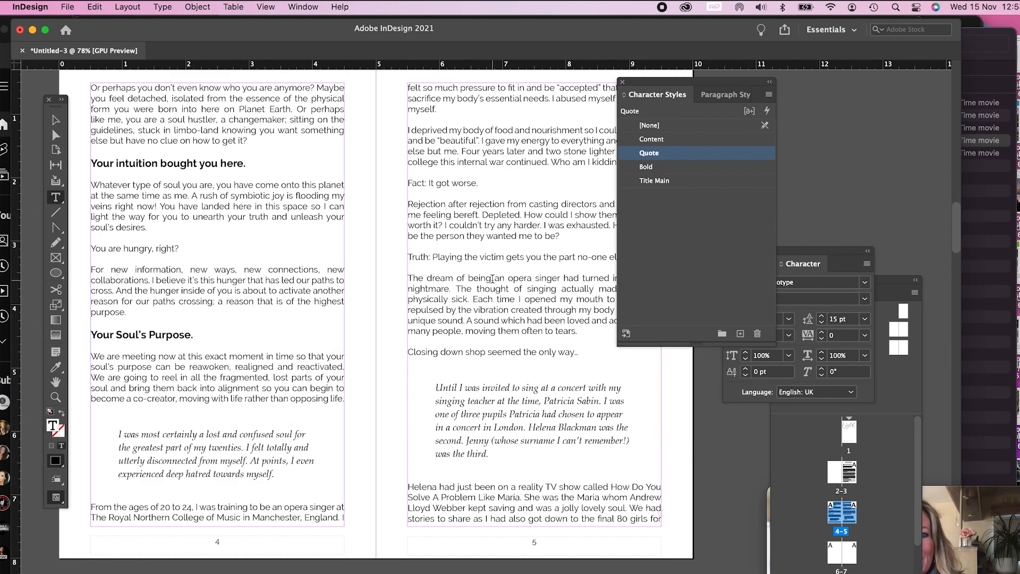
scroll(493, 278, "up", 14)
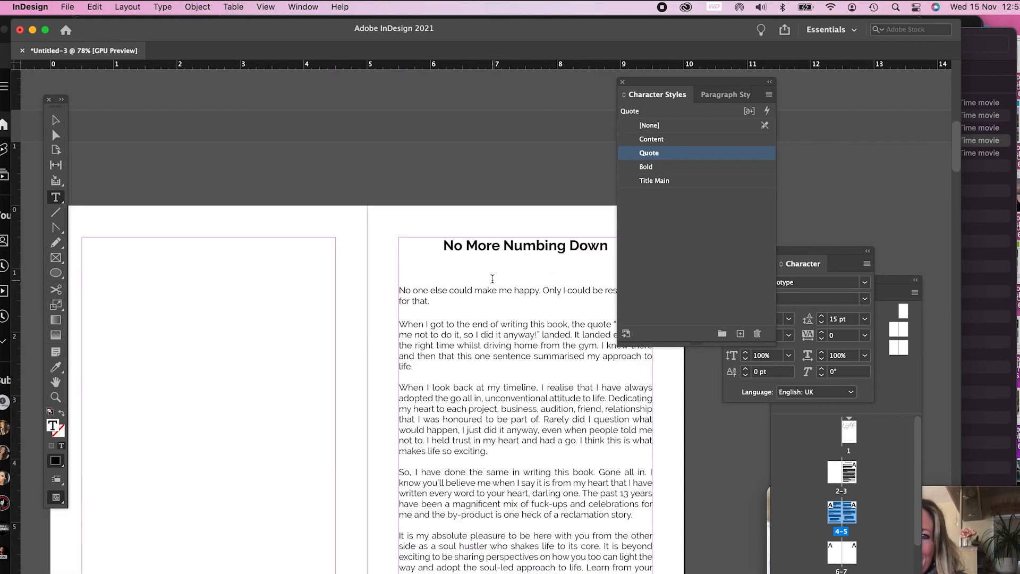
scroll(473, 277, "down", 1)
scroll(472, 276, "right", 1)
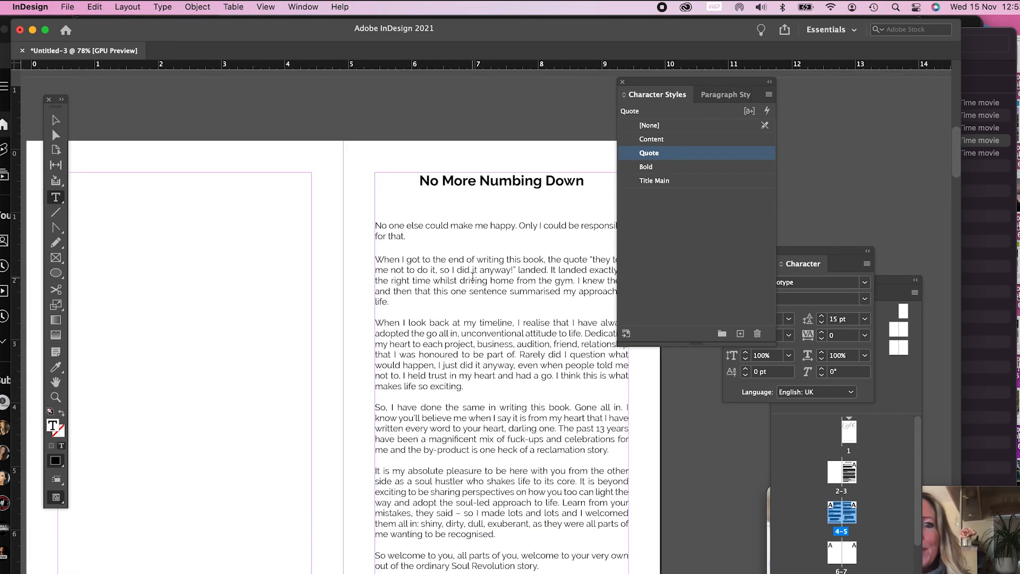
scroll(472, 276, "down", 1)
scroll(472, 276, "right", 1)
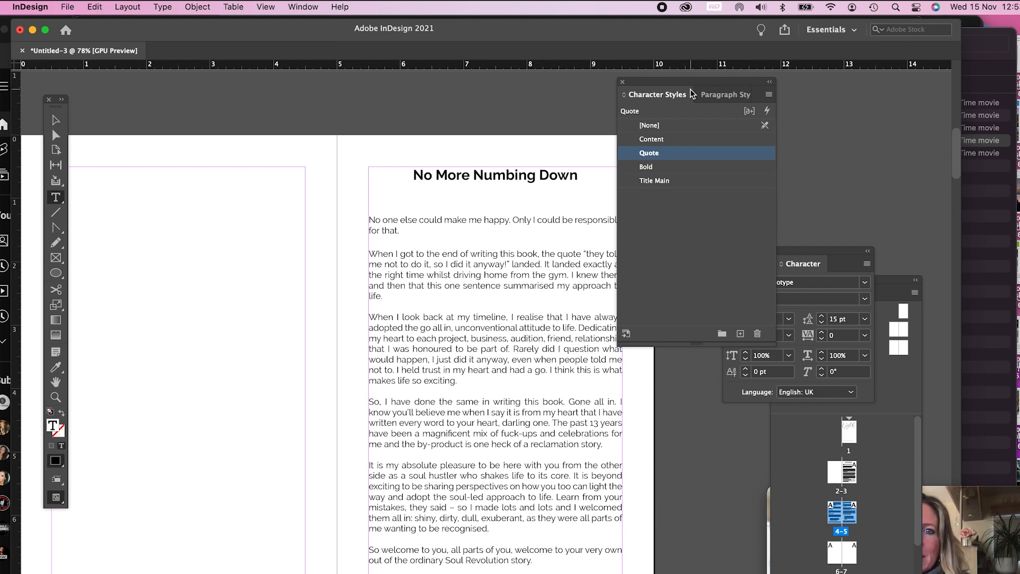
scroll(519, 263, "down", 1)
scroll(519, 263, "right", 1)
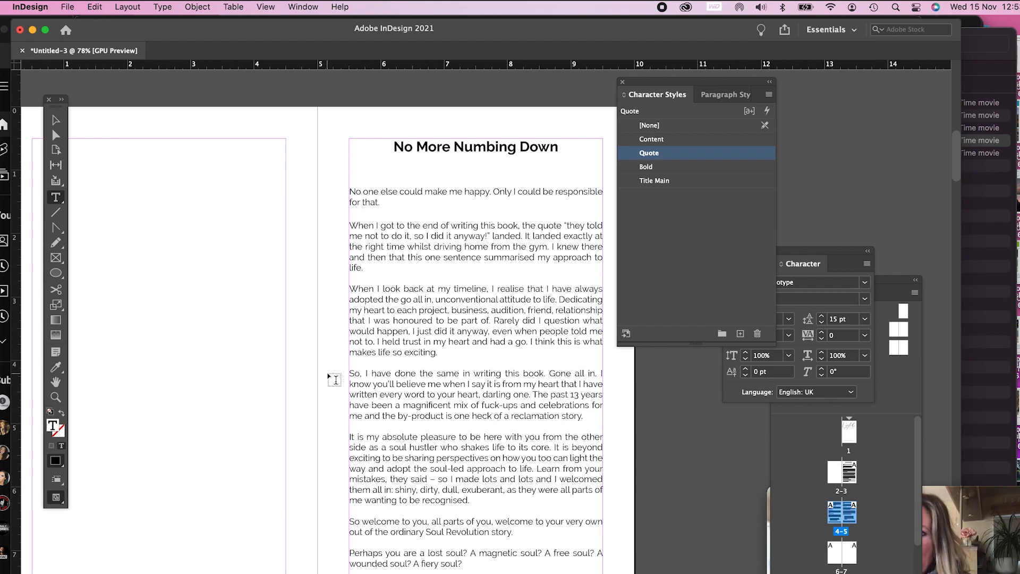
scroll(383, 350, "down", 1)
scroll(383, 351, "left", 1)
scroll(383, 350, "down", 3)
scroll(383, 350, "left", 2)
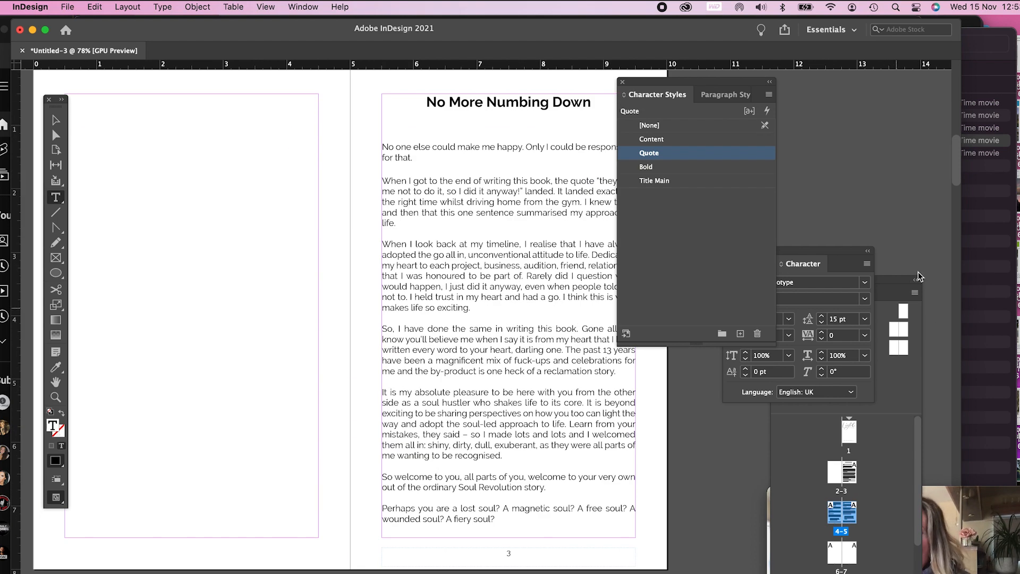
Move the Pages panel clear of the Character panel and bring the spreads after pages 4–5 into its view.
left_click(893, 285)
left_click_drag(893, 285, 913, 109)
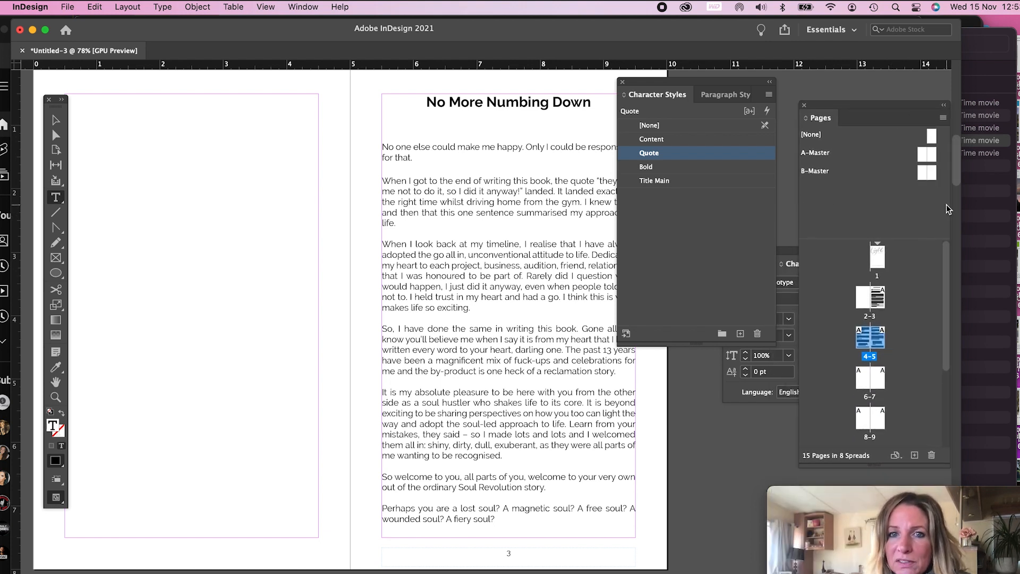
scroll(892, 318, "down", 3)
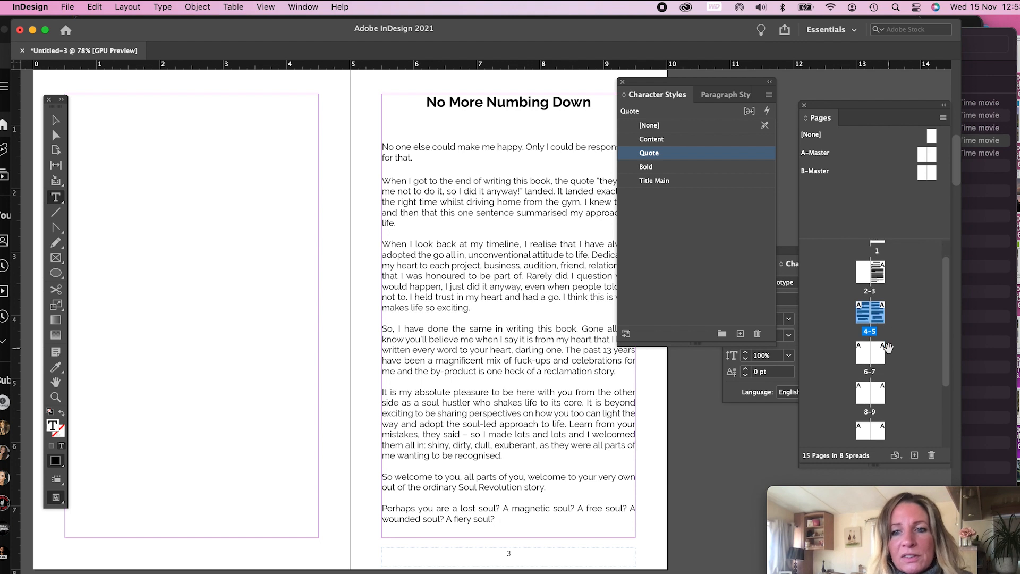